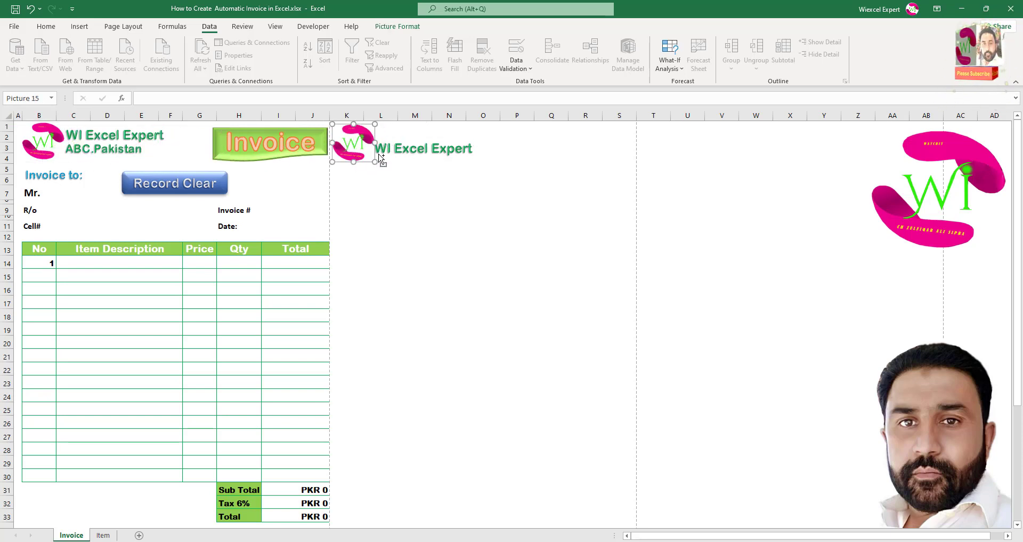
# Raise the WI Excel Expert title beside the logo and copy ABC.Pakistan and the Invoice banner into columns K–R.
pyautogui.click(419, 154)
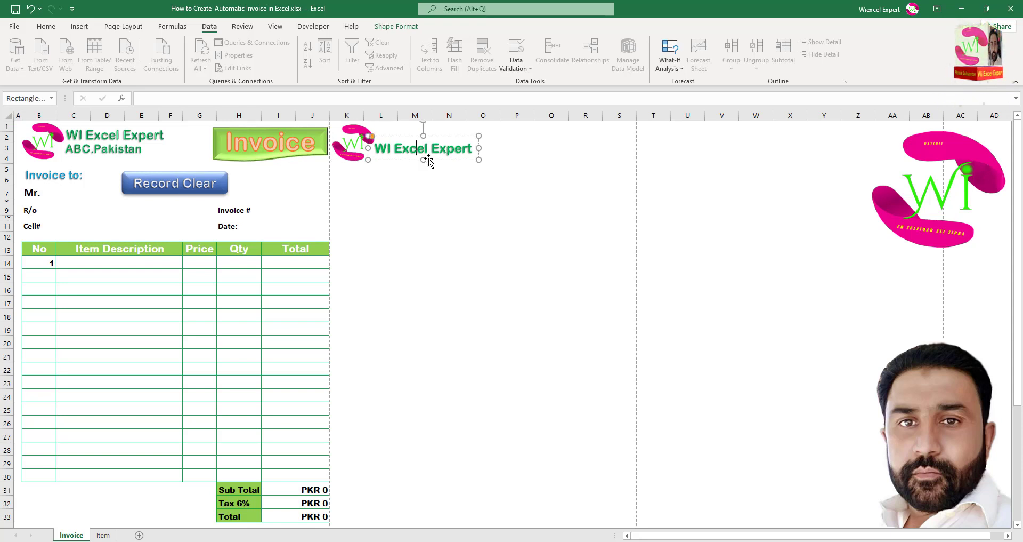
pyautogui.moveTo(425, 160); pyautogui.dragTo(430, 148)
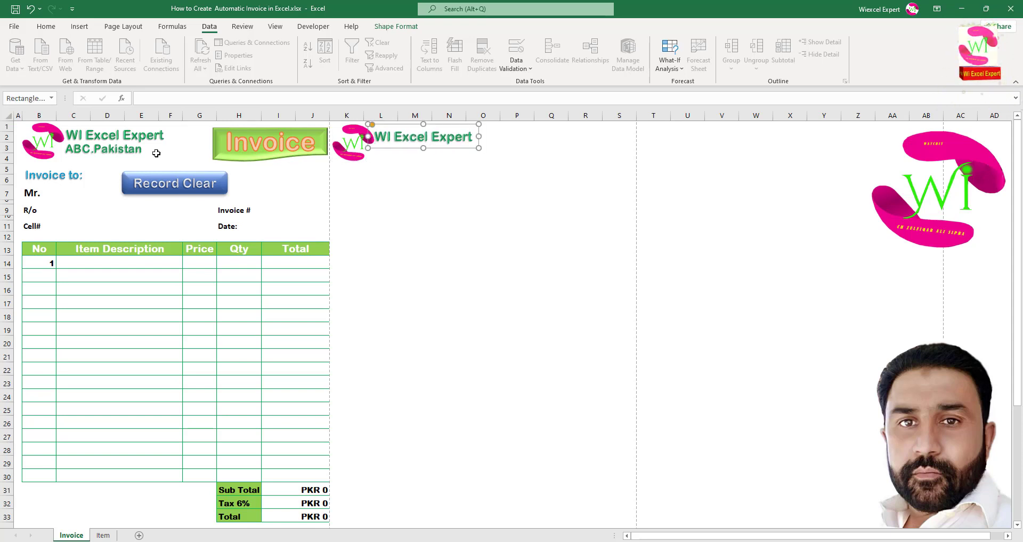
pyautogui.click(135, 151)
pyautogui.moveTo(134, 158); pyautogui.dragTo(448, 170)
pyautogui.click(299, 155)
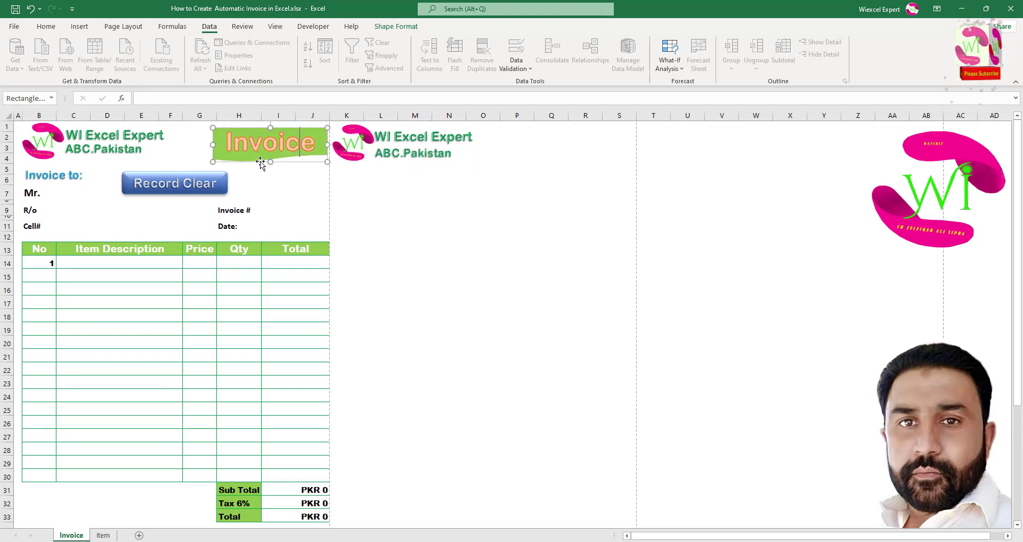
pyautogui.moveTo(261, 163); pyautogui.dragTo(557, 167)
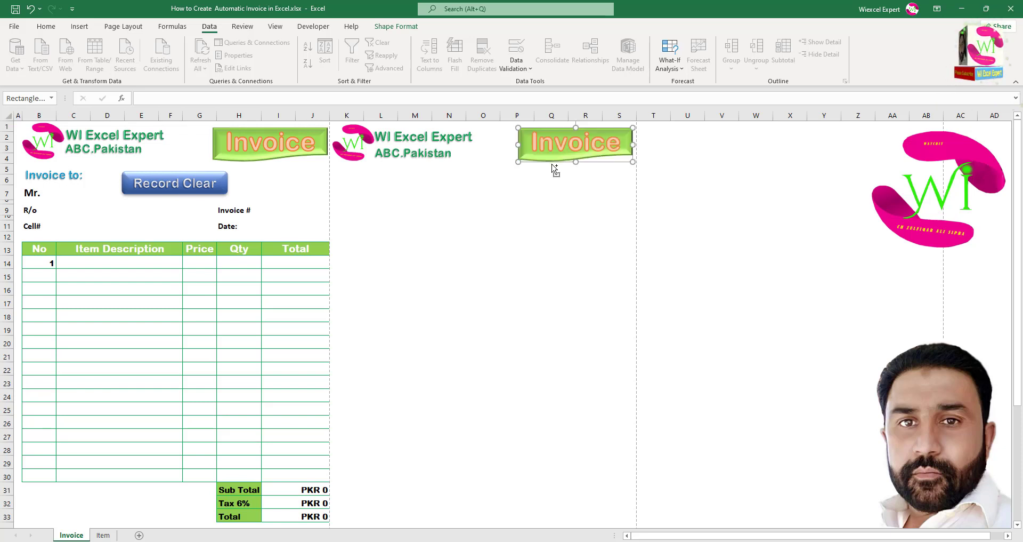
# Copy the Invoice to: label into column K and nudge it slightly higher.
pyautogui.click(68, 178)
pyautogui.moveTo(91, 191); pyautogui.dragTo(397, 198)
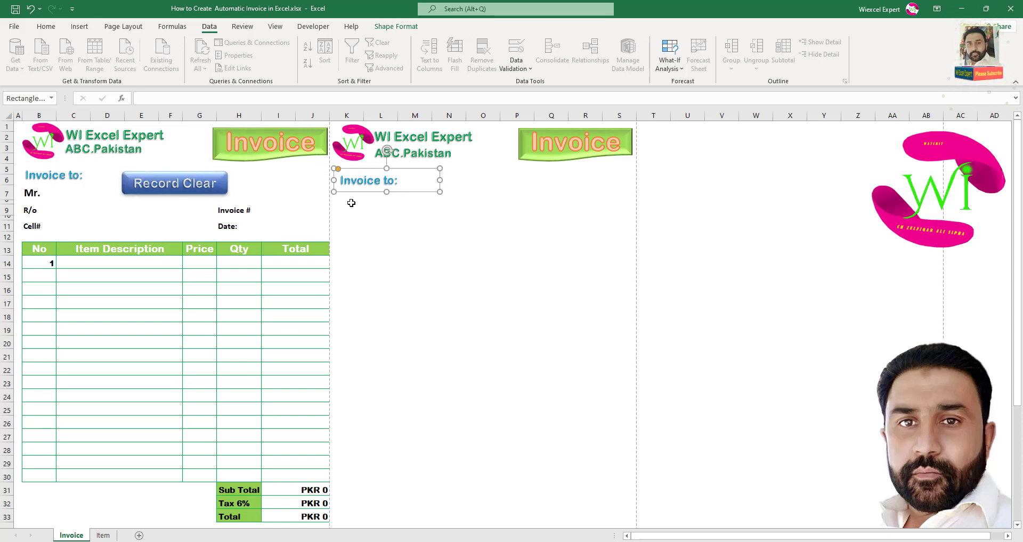
pyautogui.click(350, 208)
pyautogui.click(348, 199)
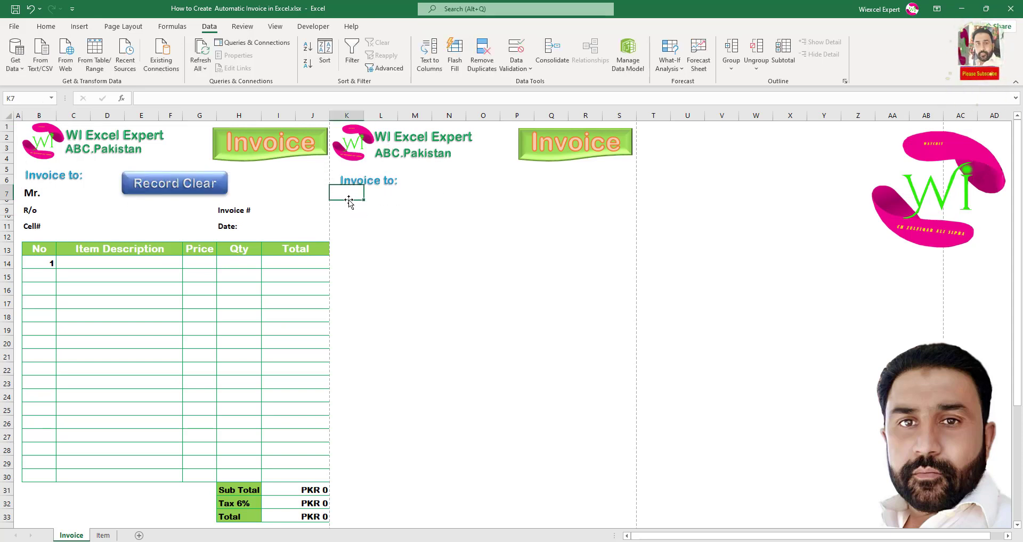
pyautogui.click(391, 183)
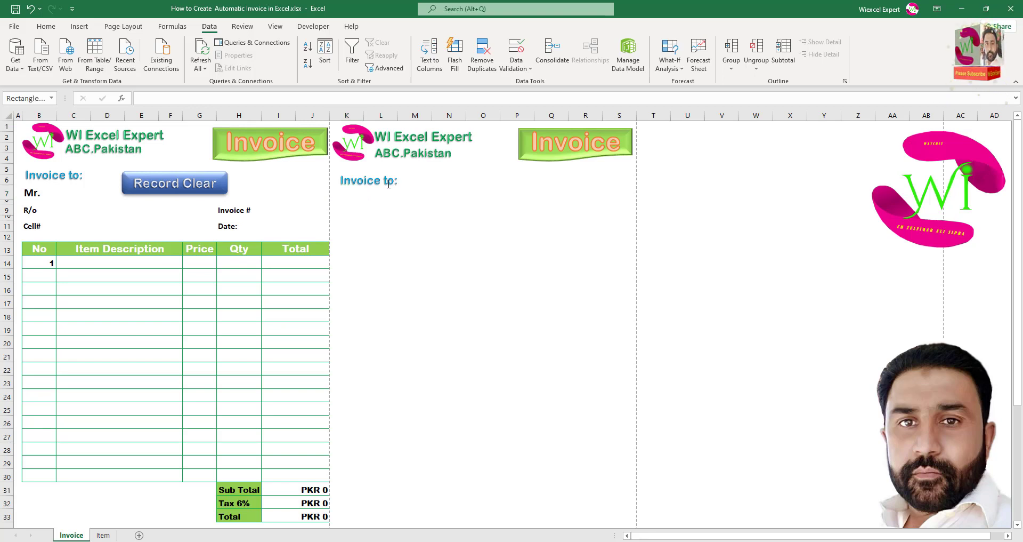
pyautogui.moveTo(381, 190); pyautogui.dragTo(379, 184)
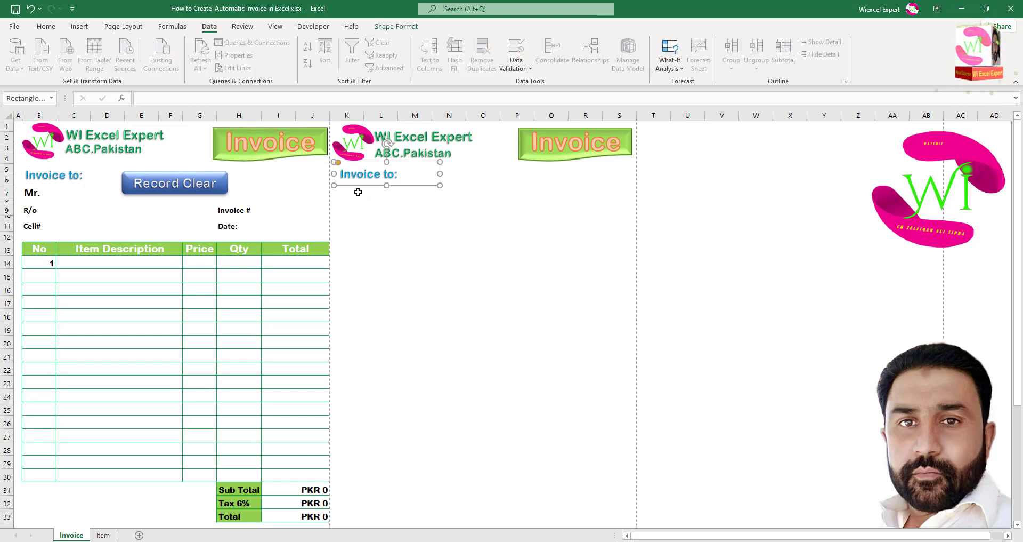
pyautogui.click(342, 193)
# Type Mr. in K7, merge L7:N7 and enter the customer's name there.
pyautogui.write('Mr.')
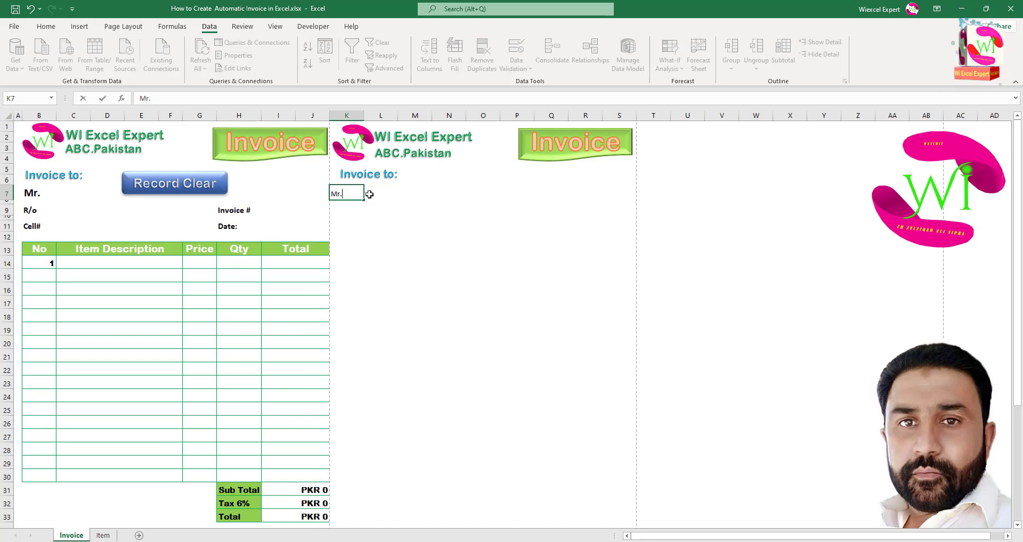
pyautogui.moveTo(369, 194); pyautogui.dragTo(438, 196)
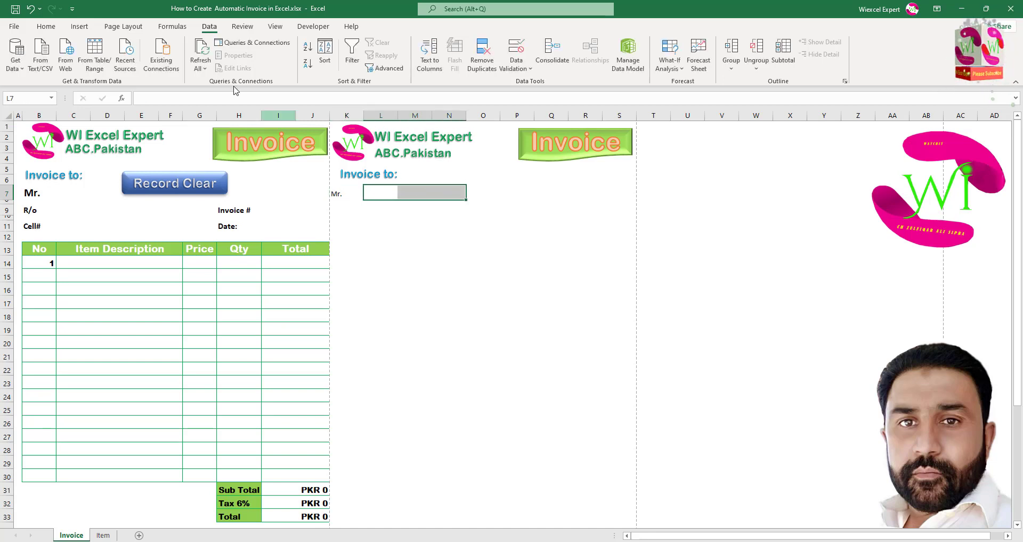
pyautogui.click(46, 27)
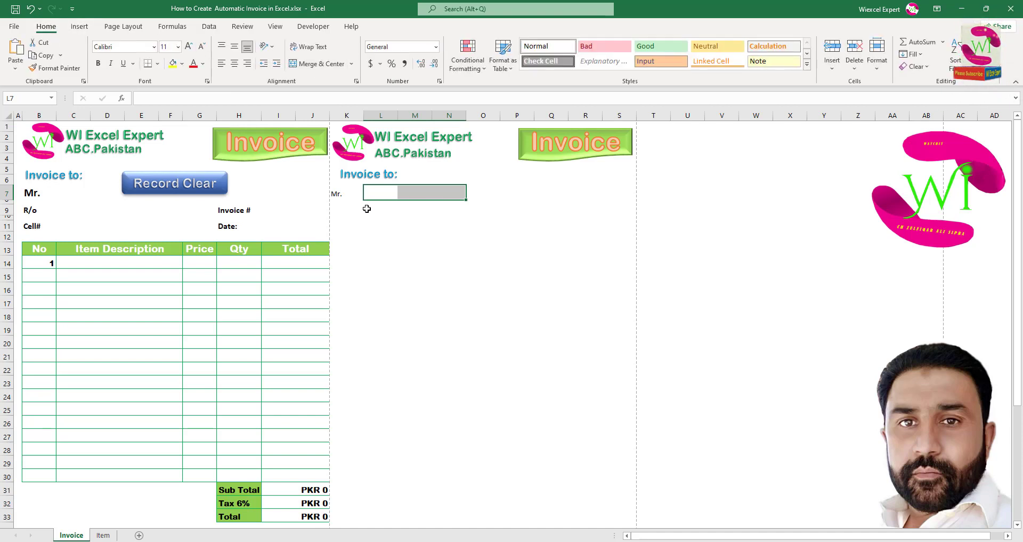
pyautogui.click(317, 64)
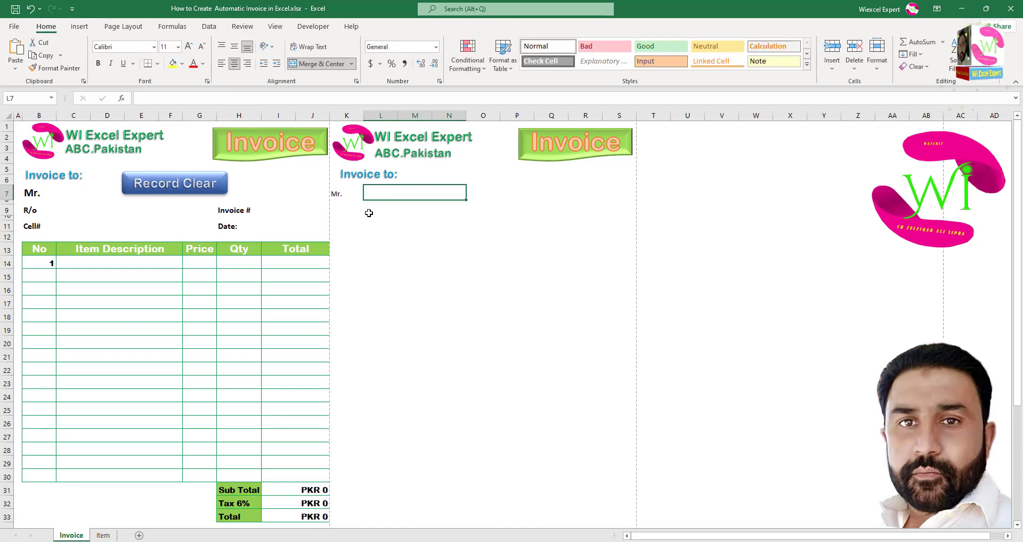
pyautogui.moveTo(369, 212); pyautogui.dragTo(436, 211)
pyautogui.click(399, 197)
pyautogui.write('Zulfiqar')
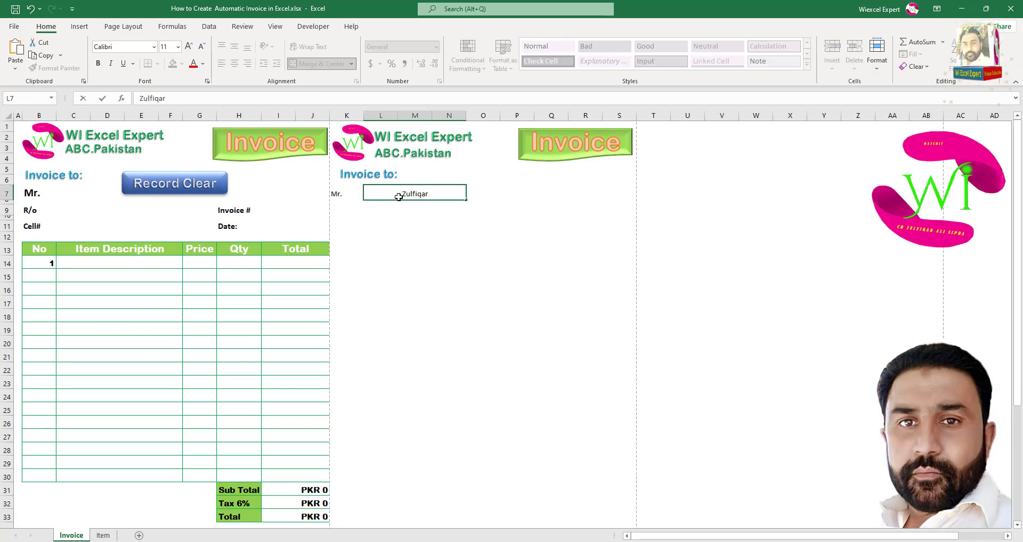
pyautogui.press('Return')
# Make the customer's name 14 pt, bold and left-aligned.
pyautogui.click(409, 193)
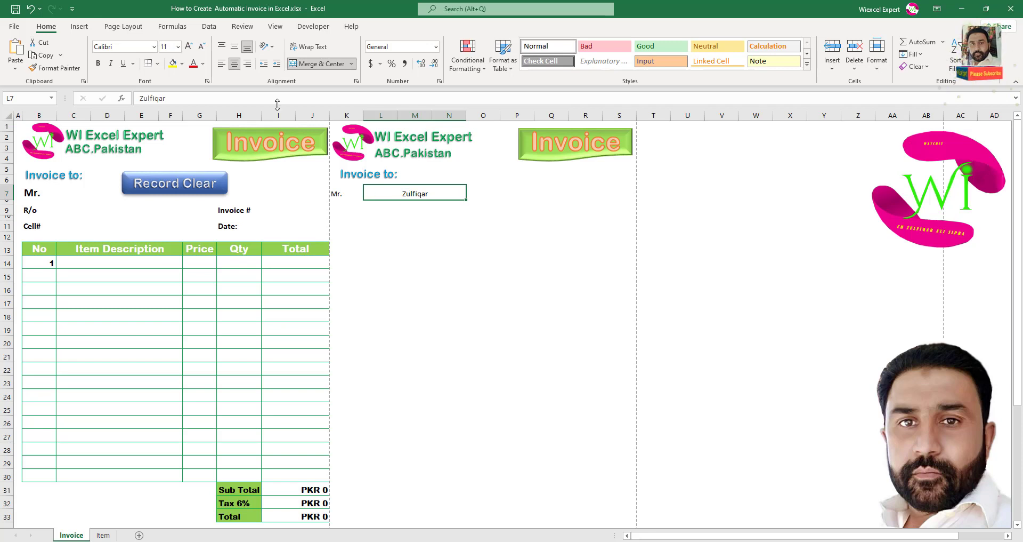
pyautogui.click(189, 47)
pyautogui.click(189, 47)
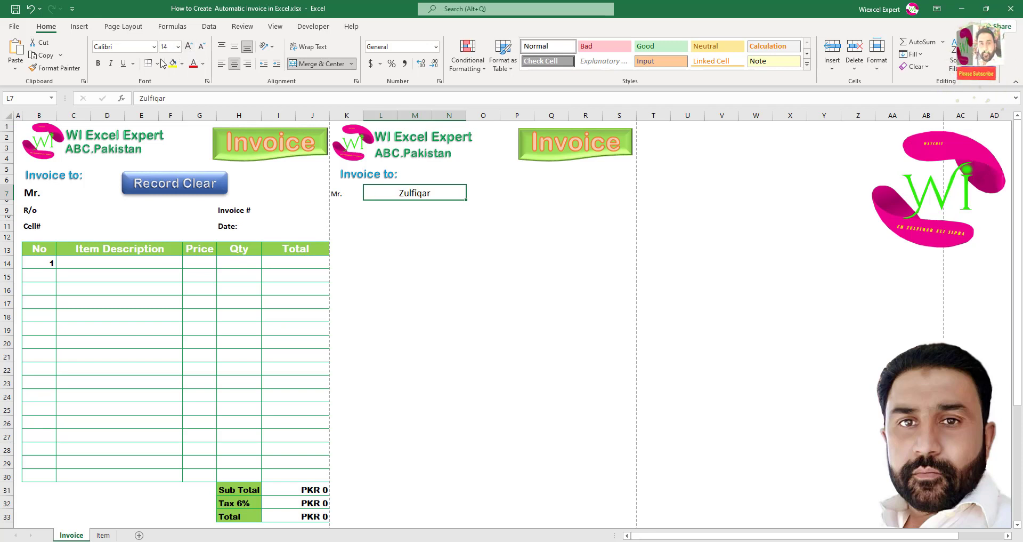
pyautogui.click(99, 64)
pyautogui.click(221, 64)
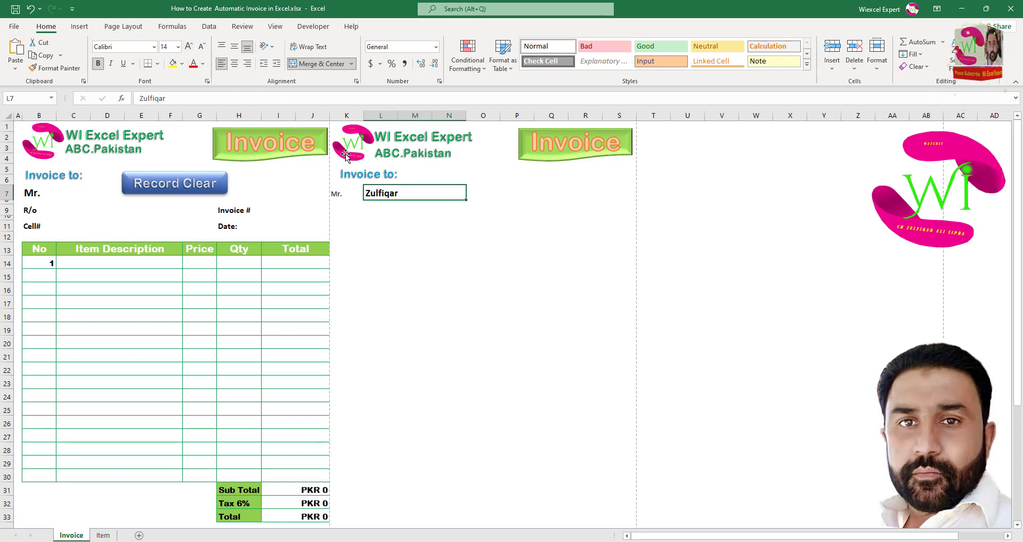
# Make Mr. right-aligned, bold and 12 pt, then enter R/O in K9.
pyautogui.click(339, 192)
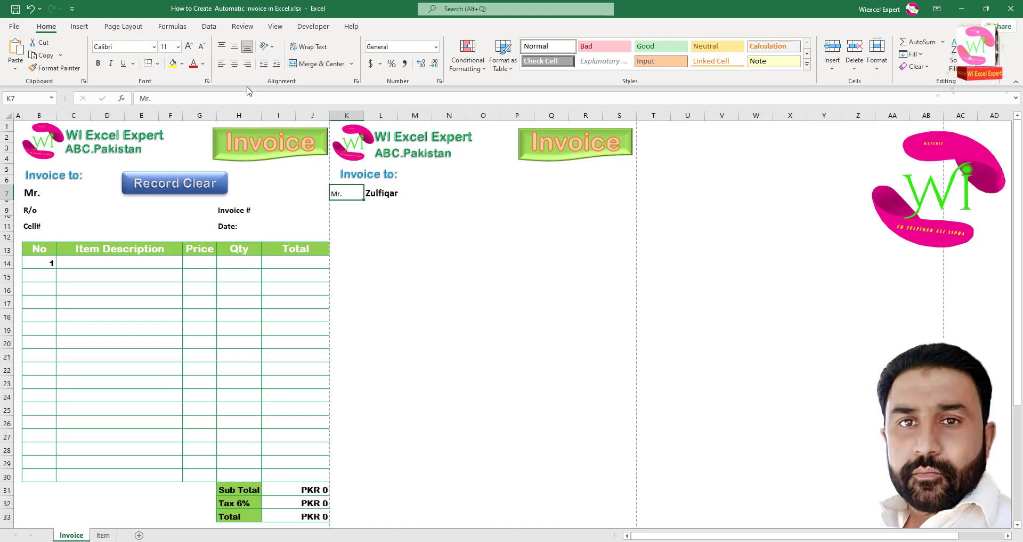
pyautogui.click(247, 64)
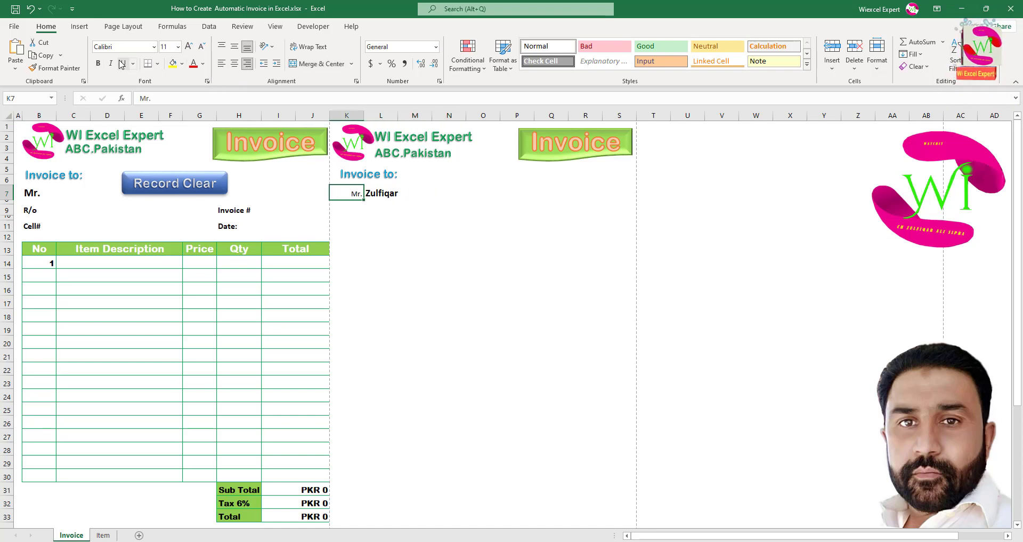
pyautogui.click(98, 63)
pyautogui.click(189, 47)
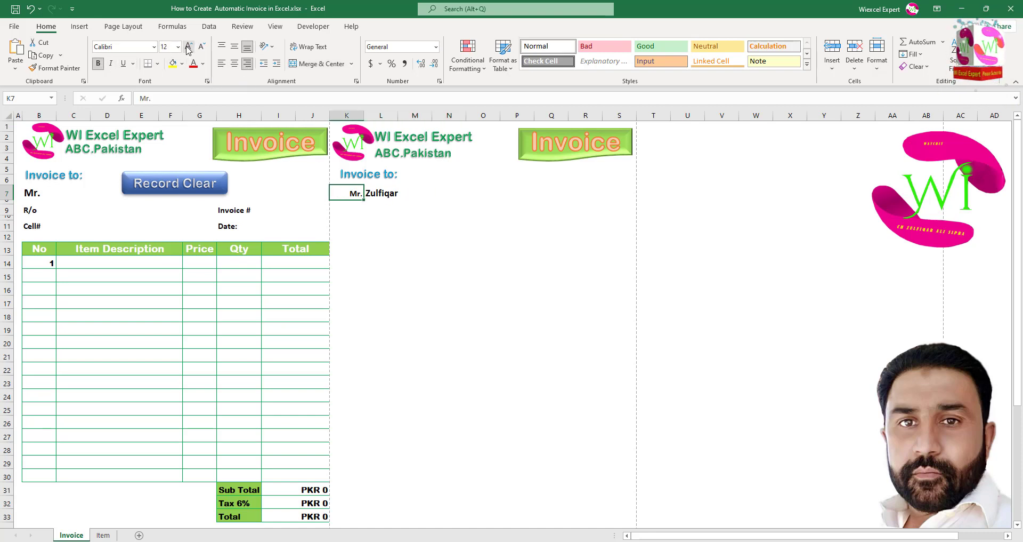
pyautogui.click(356, 208)
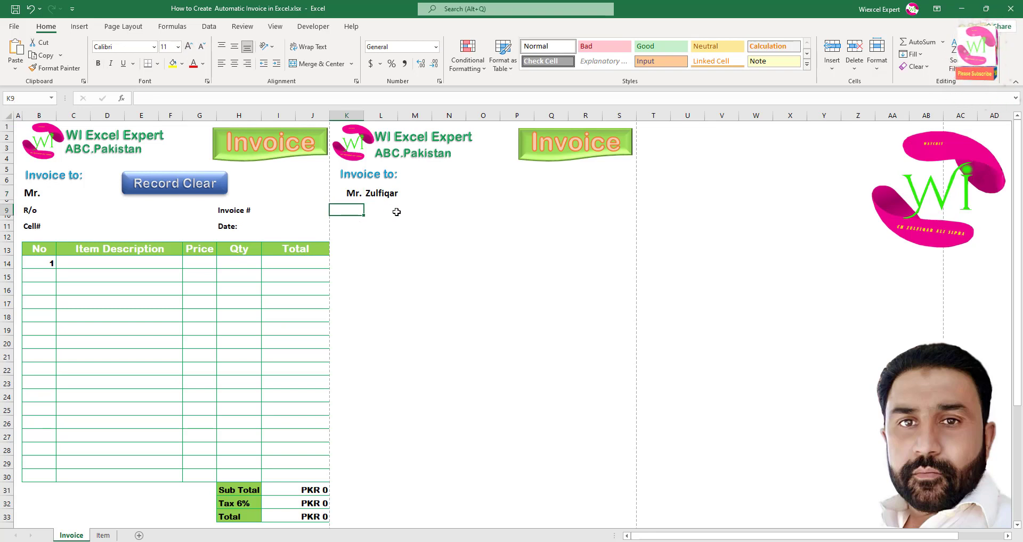
pyautogui.write('R')
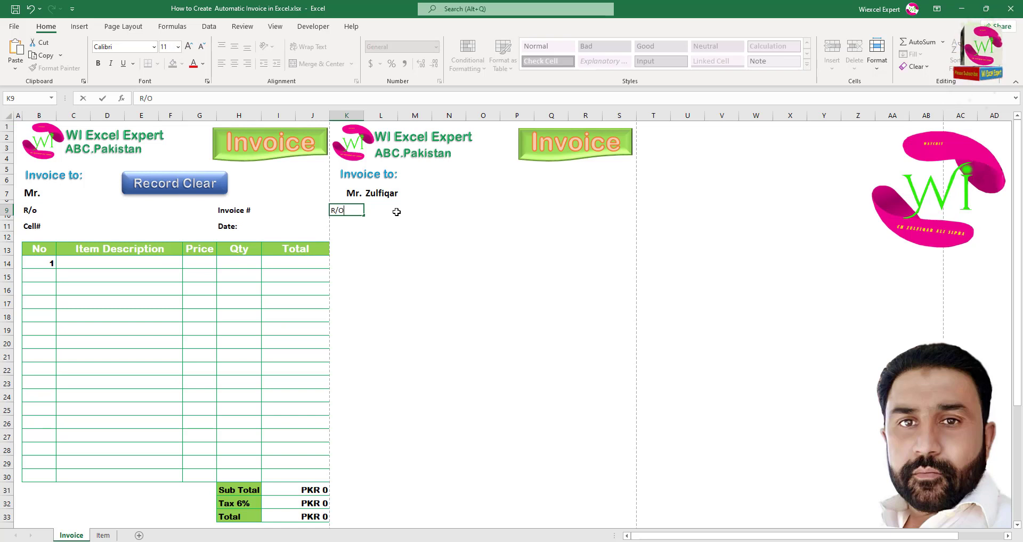
pyautogui.write('/O')
# Enter the customer's address in L9, merged across L9:N9, bold and left-aligned, with R/O right-aligned.
pyautogui.click(397, 212)
pyautogui.write('ABC-')
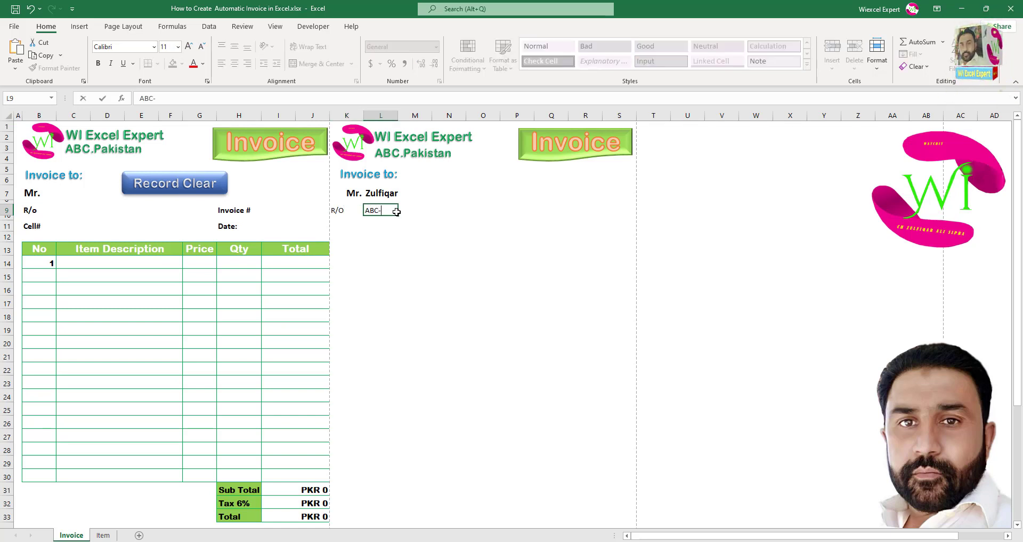
pyautogui.write(' GRW')
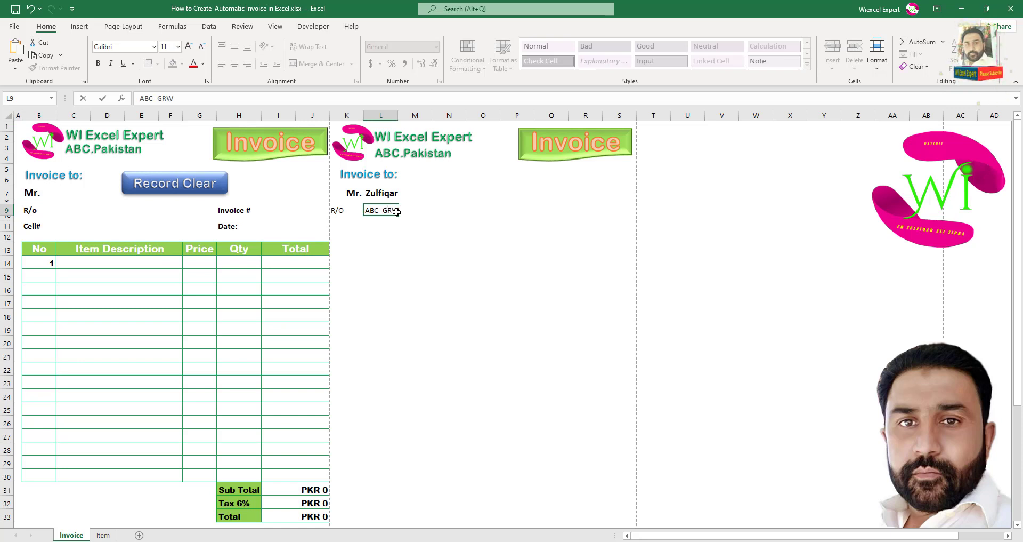
pyautogui.write(', Pakistan')
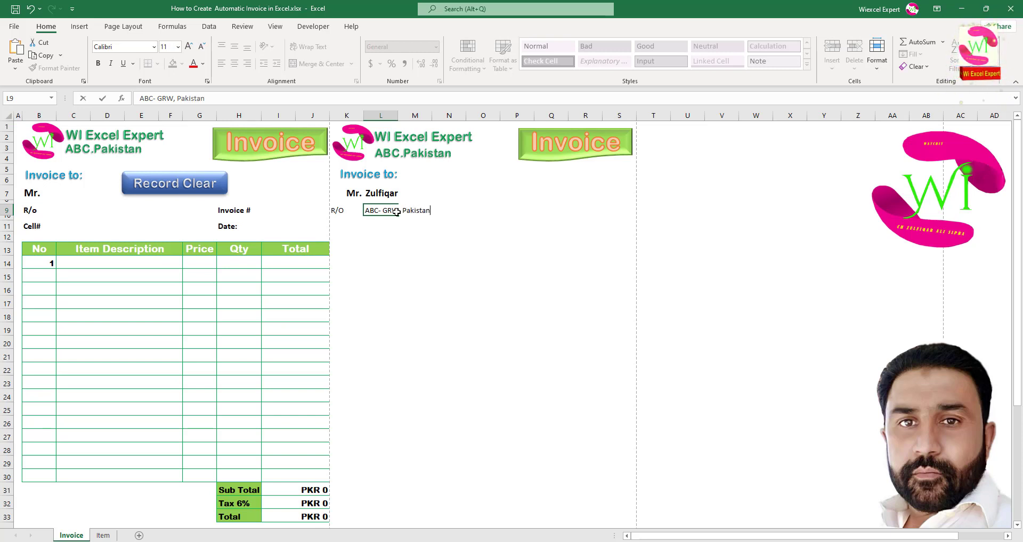
pyautogui.click(398, 238)
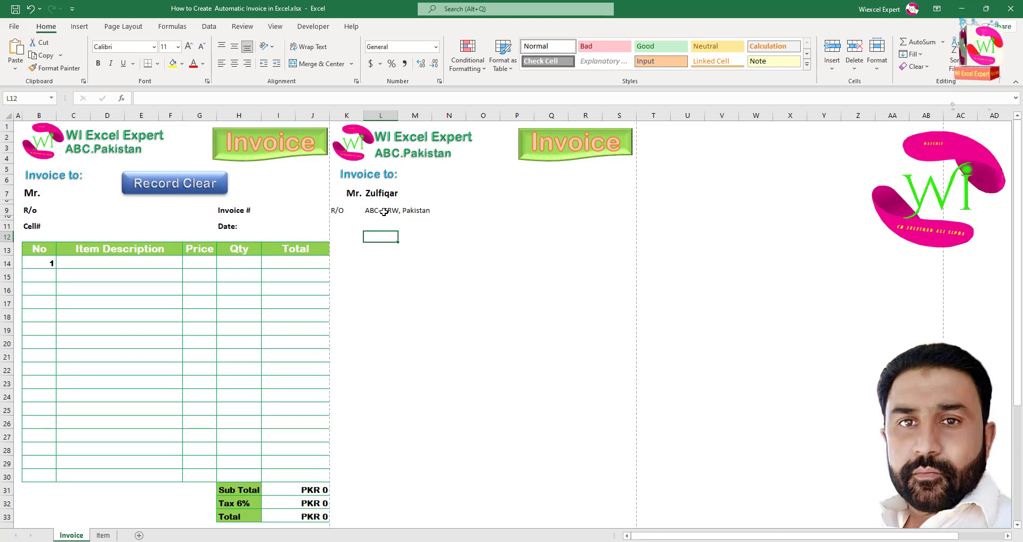
pyautogui.moveTo(384, 211); pyautogui.dragTo(444, 213)
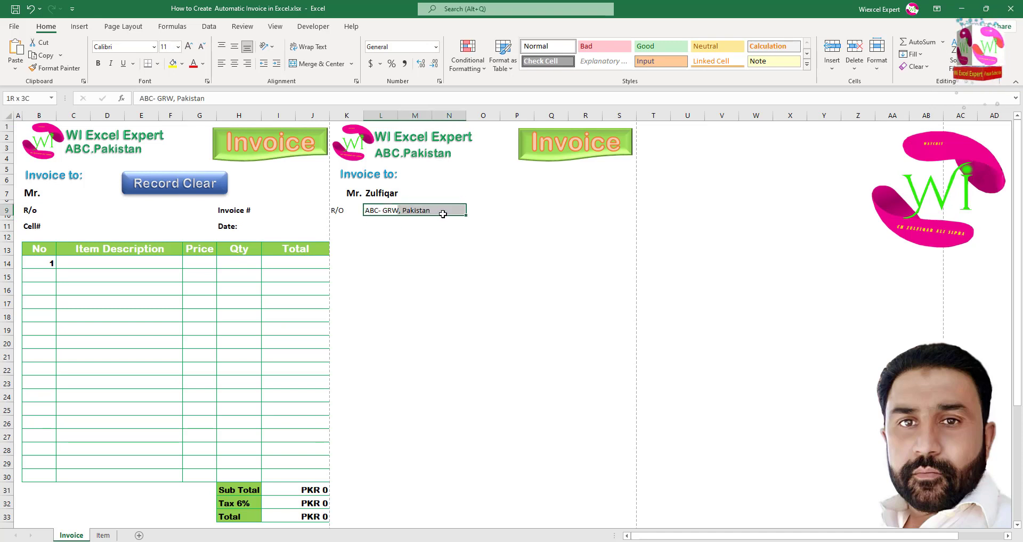
pyautogui.click(319, 64)
pyautogui.click(98, 63)
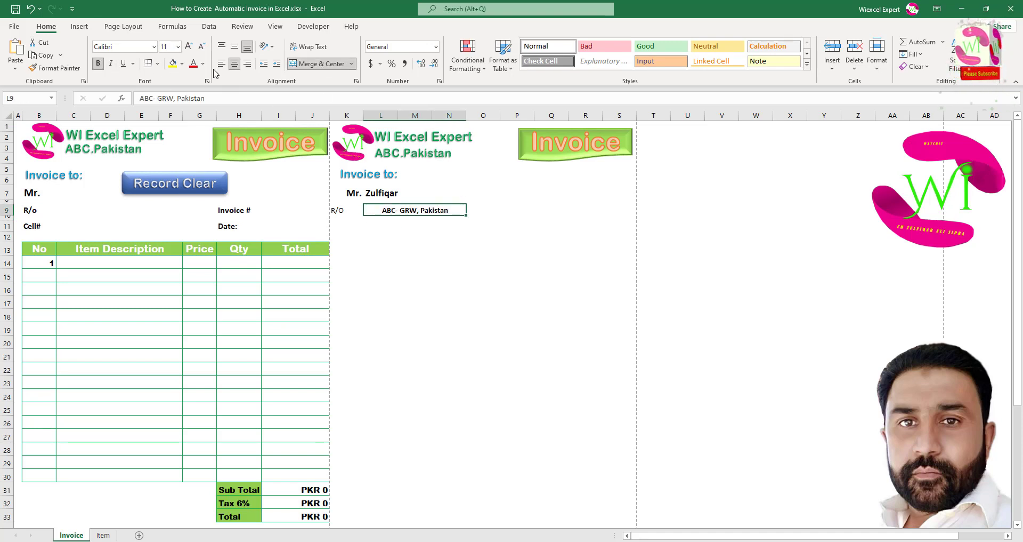
pyautogui.click(221, 63)
pyautogui.click(337, 209)
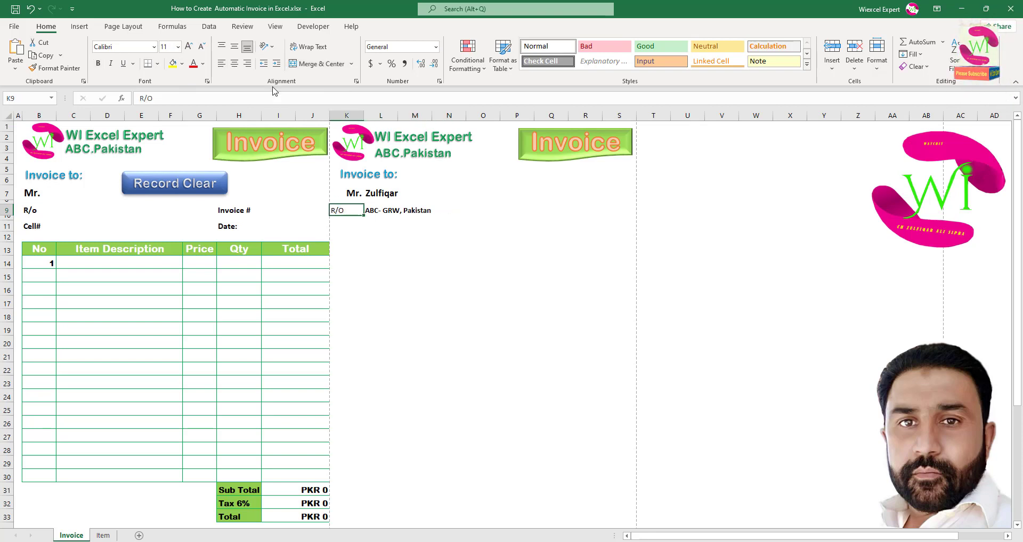
pyautogui.click(247, 64)
# Format Painter the K7:N7 style onto the address row, then shrink it to 12 pt.
pyautogui.moveTo(353, 193); pyautogui.dragTo(378, 193)
pyautogui.click(54, 68)
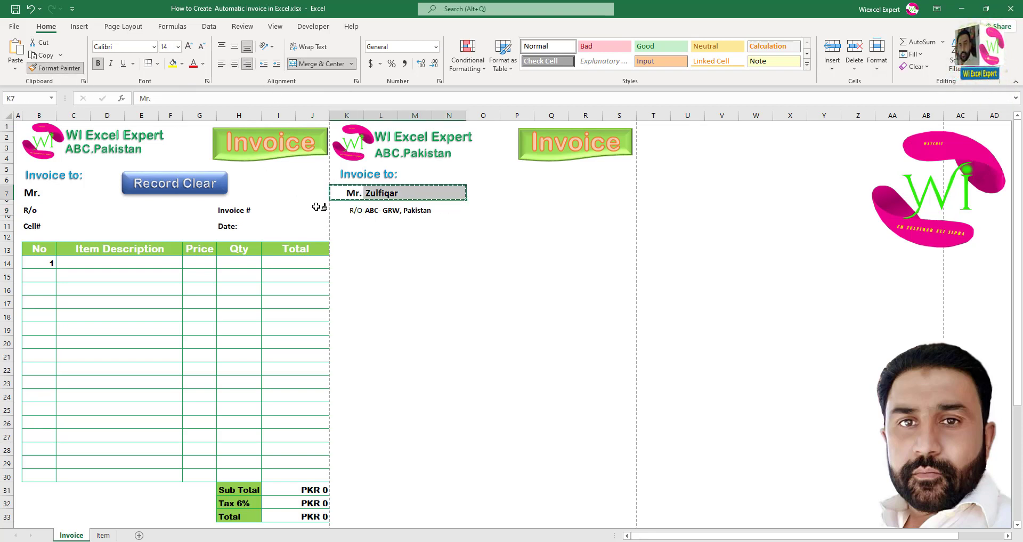
pyautogui.click(351, 211)
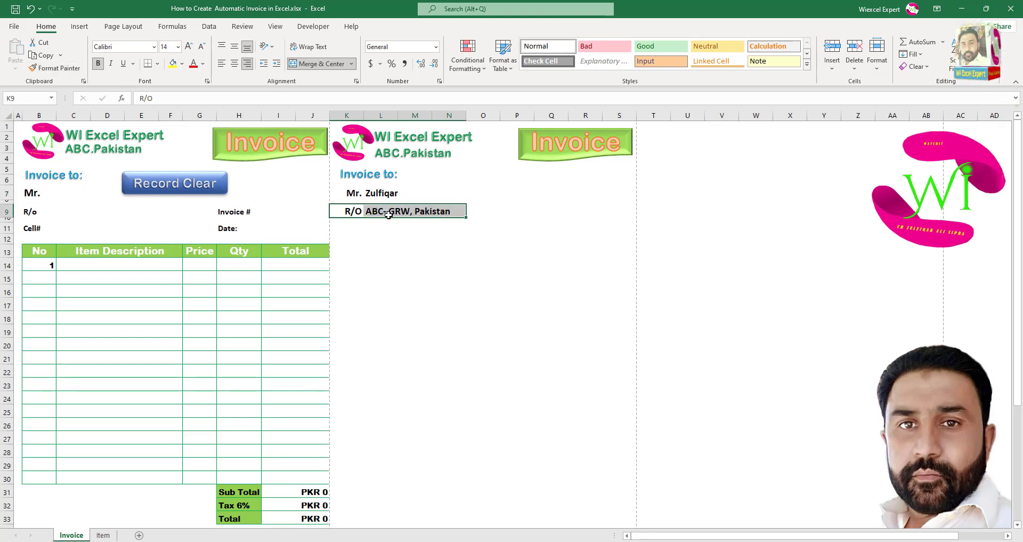
pyautogui.click(202, 47)
pyautogui.click(358, 225)
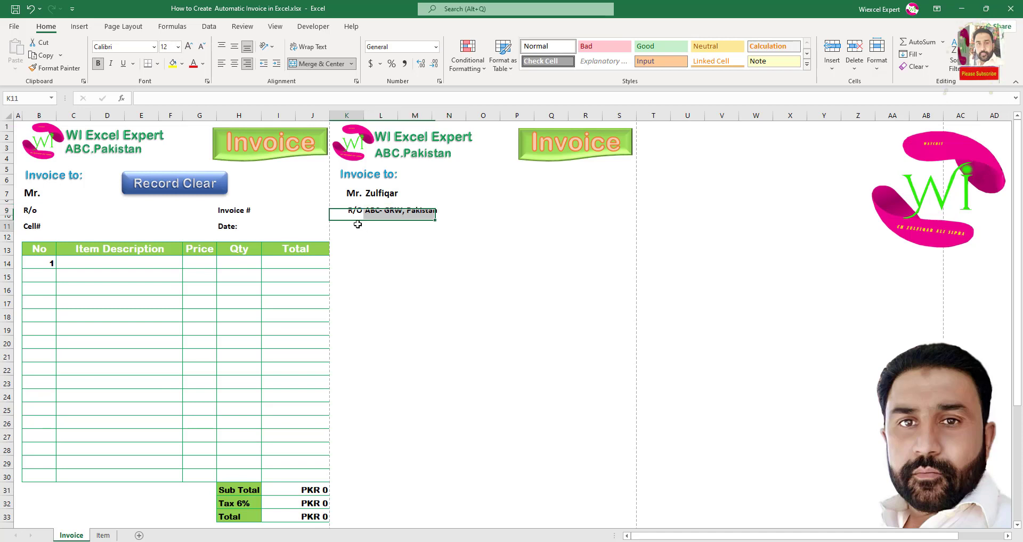
# Add a right-aligned Cell# label in K11, merge L11:N11, and paint K9's formatting onto the row.
pyautogui.write('C')
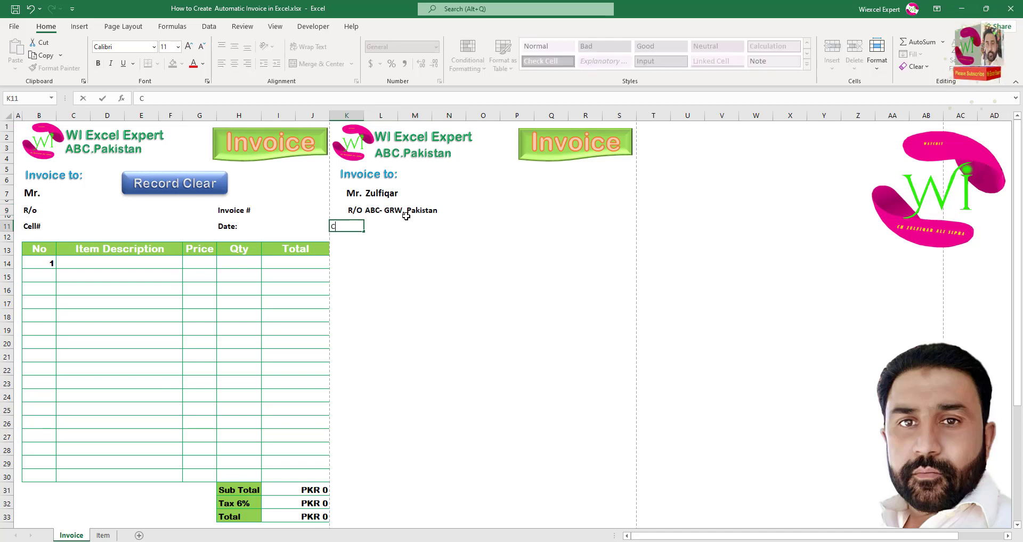
pyautogui.write('ell')
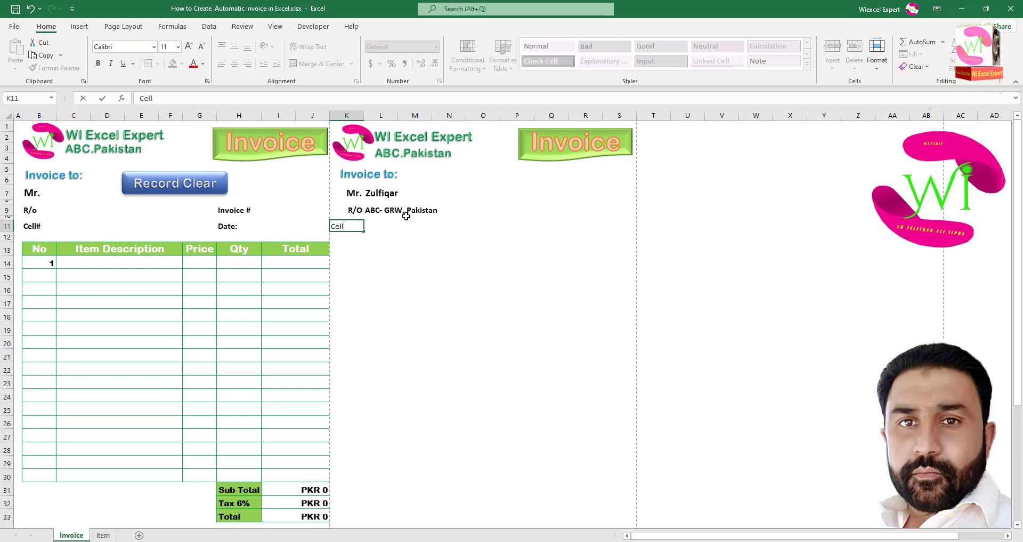
pyautogui.write('$')
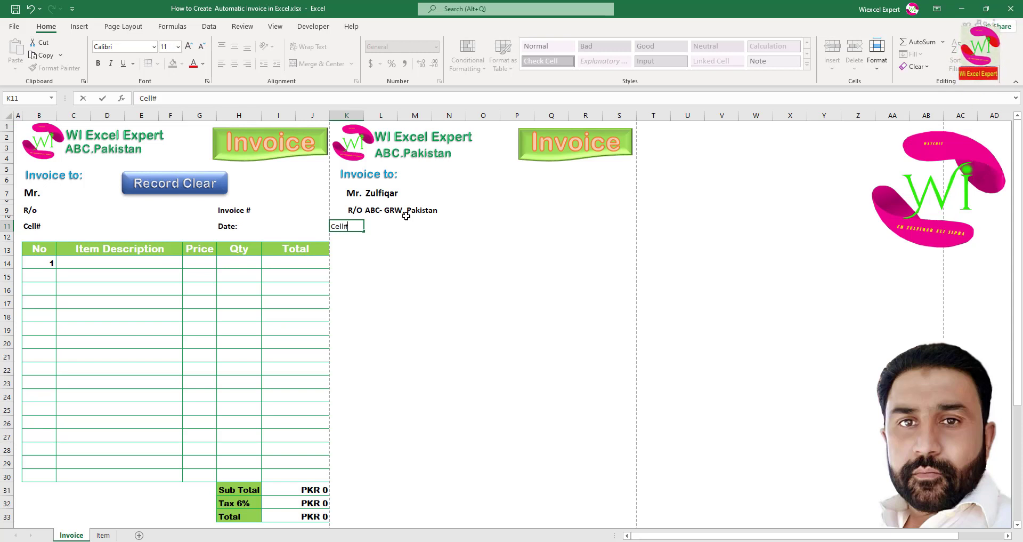
pyautogui.click(370, 231)
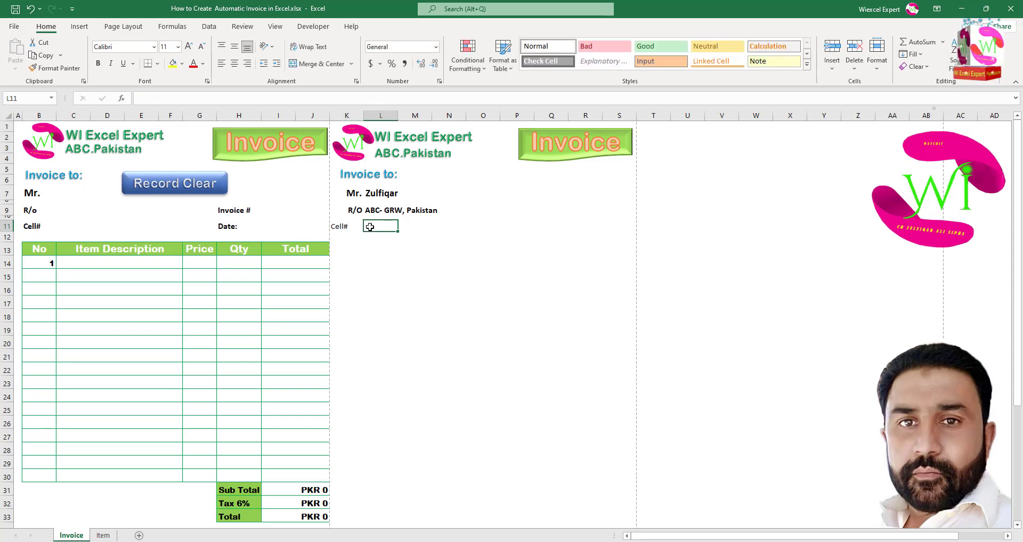
pyautogui.moveTo(370, 226); pyautogui.dragTo(439, 227)
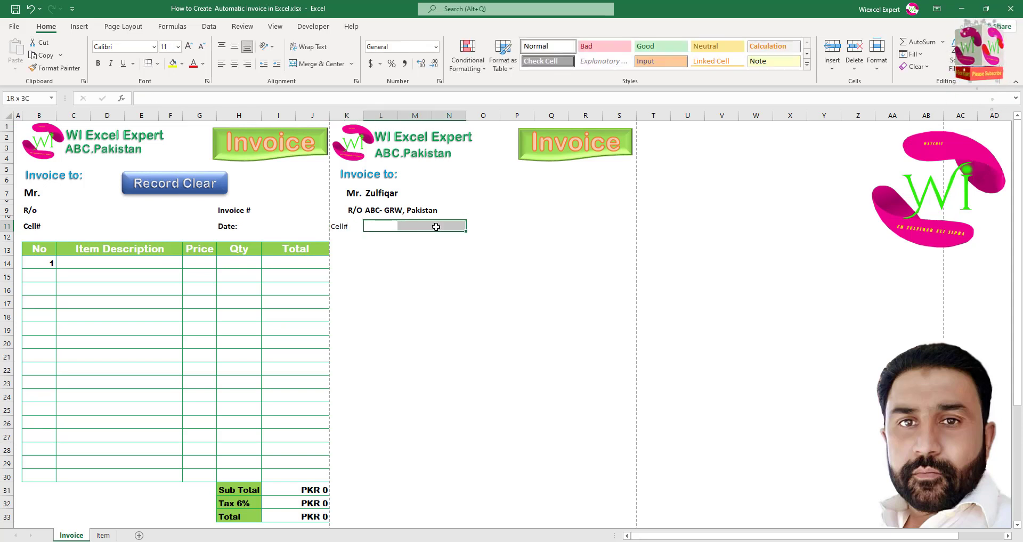
pyautogui.click(312, 64)
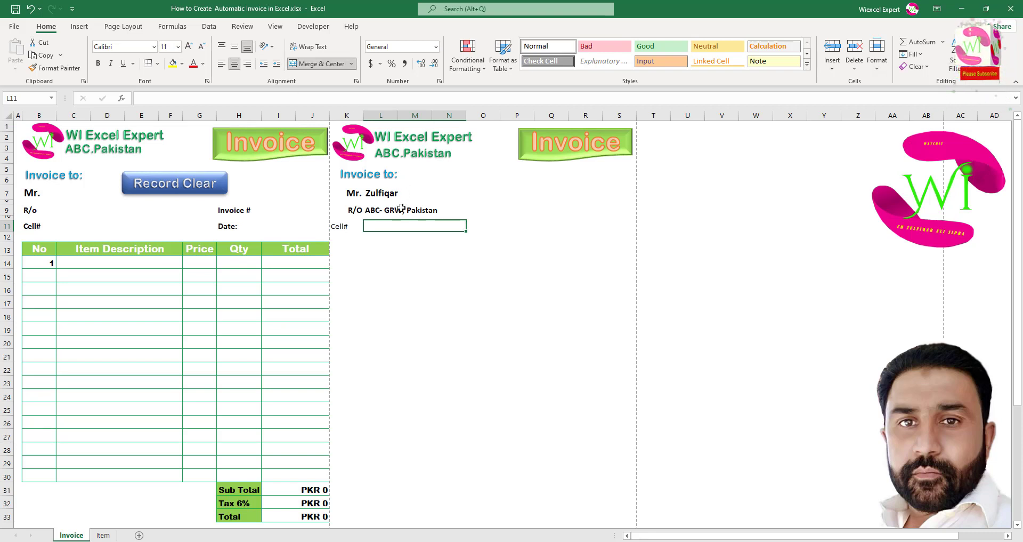
pyautogui.click(353, 225)
pyautogui.click(247, 63)
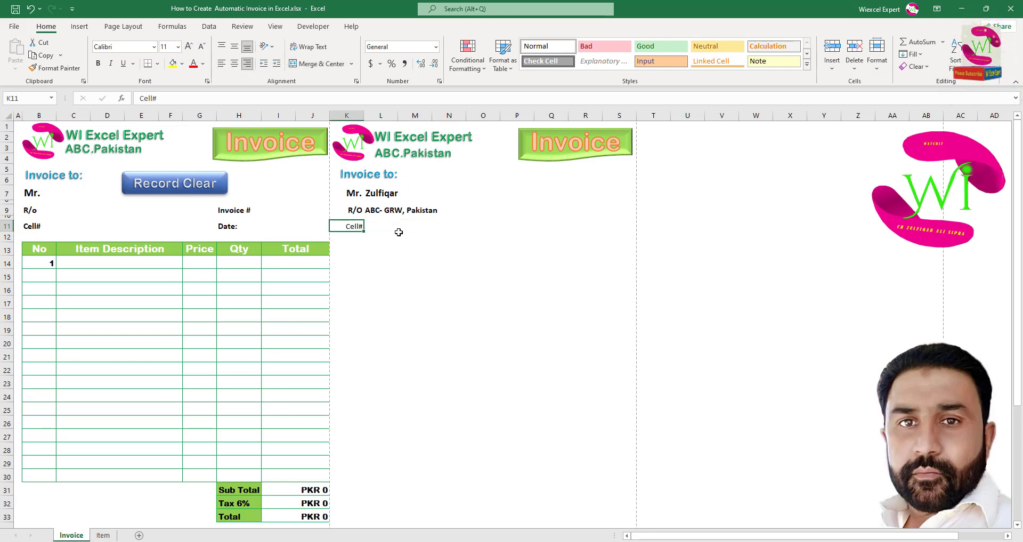
pyautogui.click(355, 214)
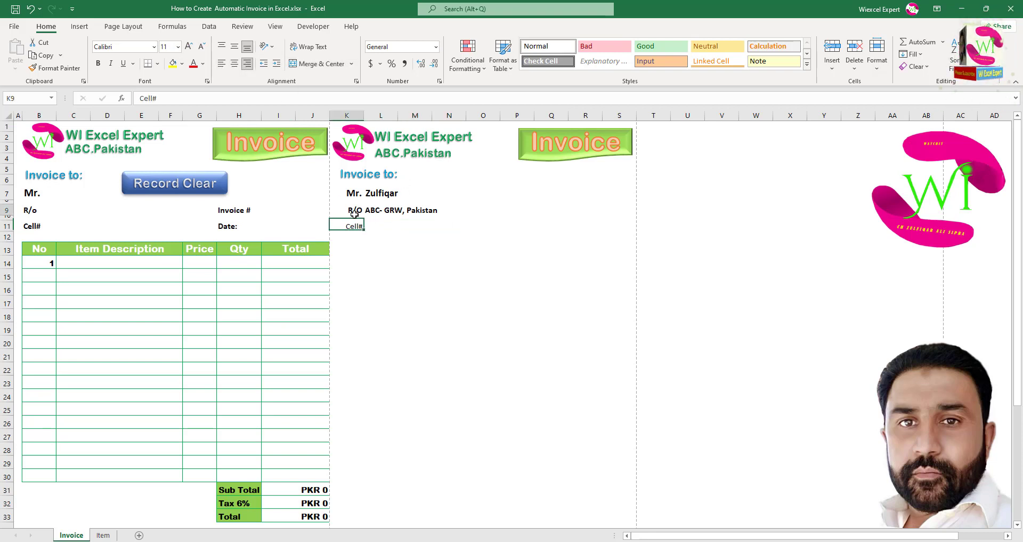
pyautogui.click(59, 68)
pyautogui.moveTo(360, 227); pyautogui.dragTo(410, 232)
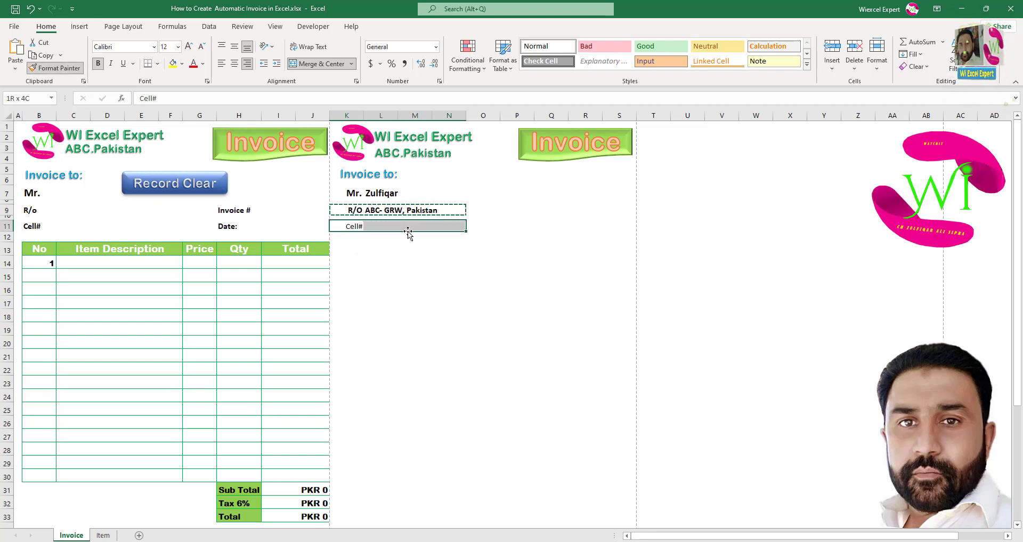
# Enter the customer's phone number in L11, retyping it after a mistaken first attempt.
pyautogui.click(389, 228)
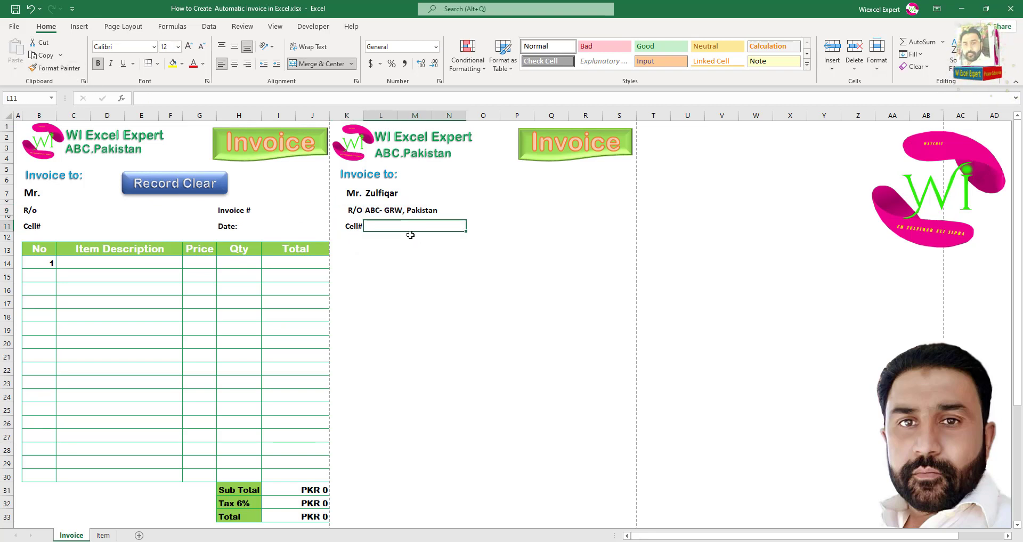
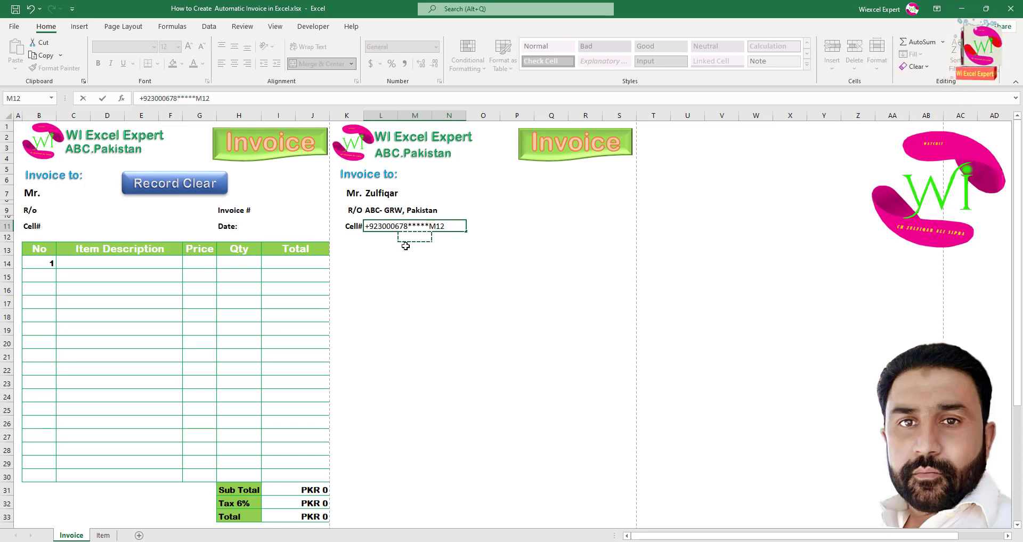
pyautogui.press('Escape')
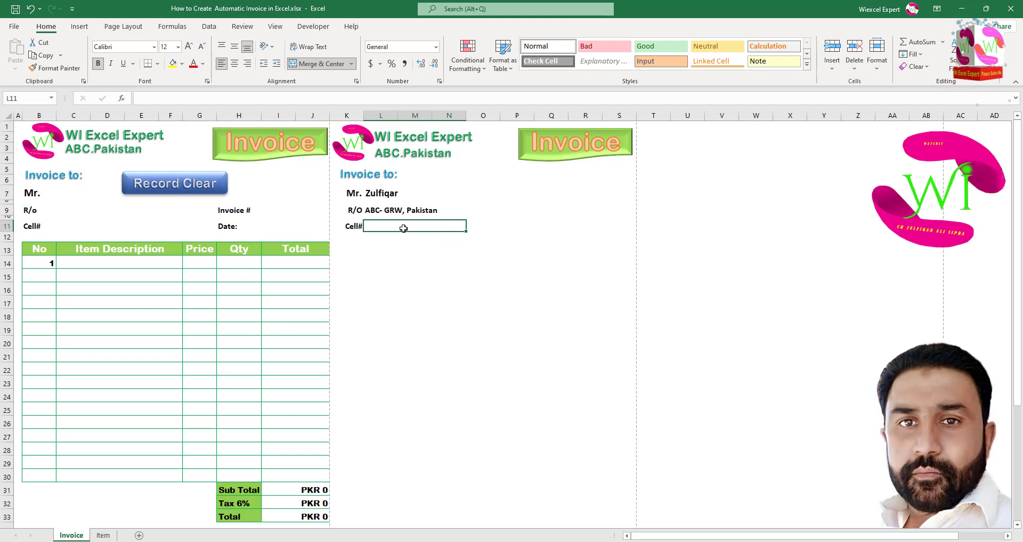
pyautogui.write('92')
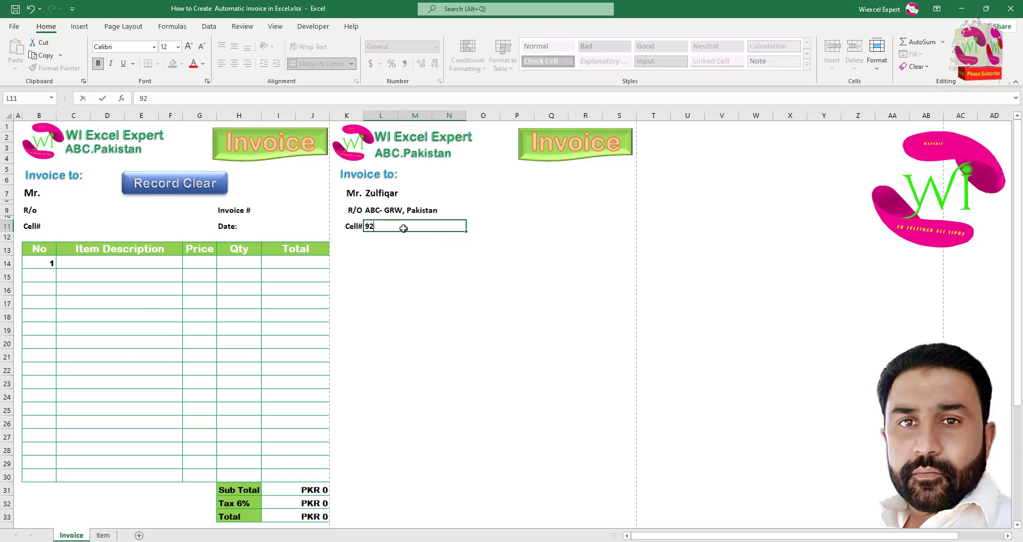
pyautogui.press('BackSpace')
pyautogui.press('BackSpace')
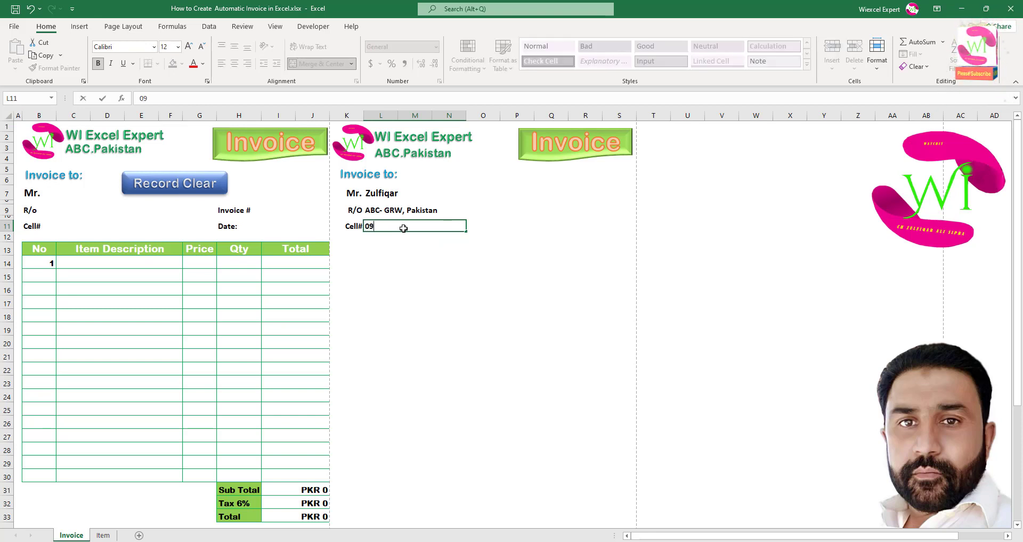
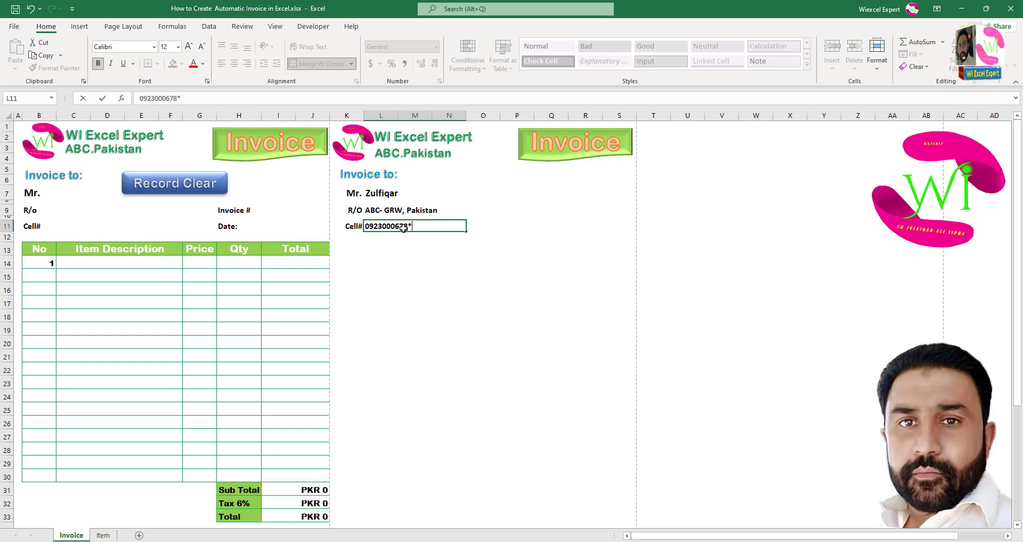
pyautogui.click(409, 248)
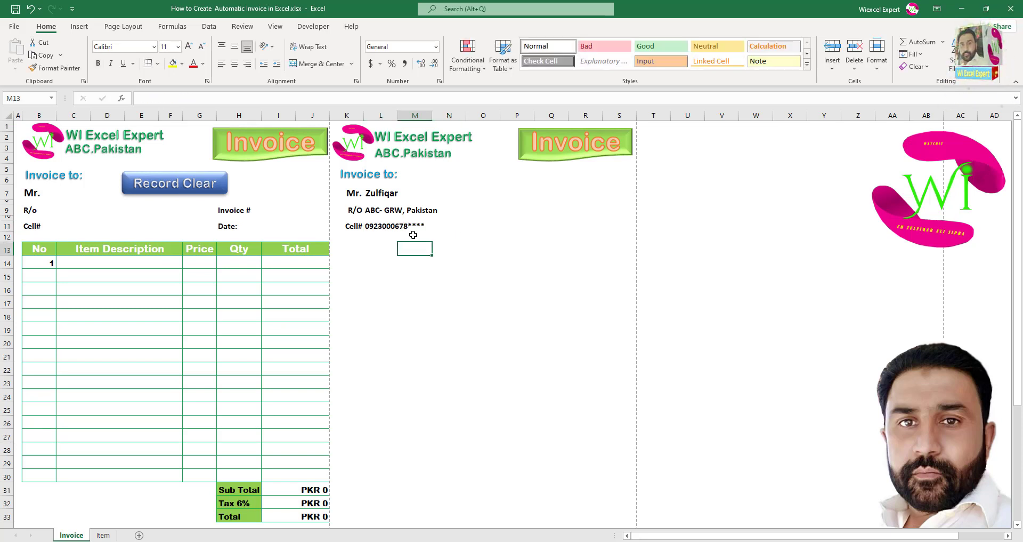
# Enter the Invoice# label in P7 and Date: in P9, and merge Q9:R9.
pyautogui.click(532, 193)
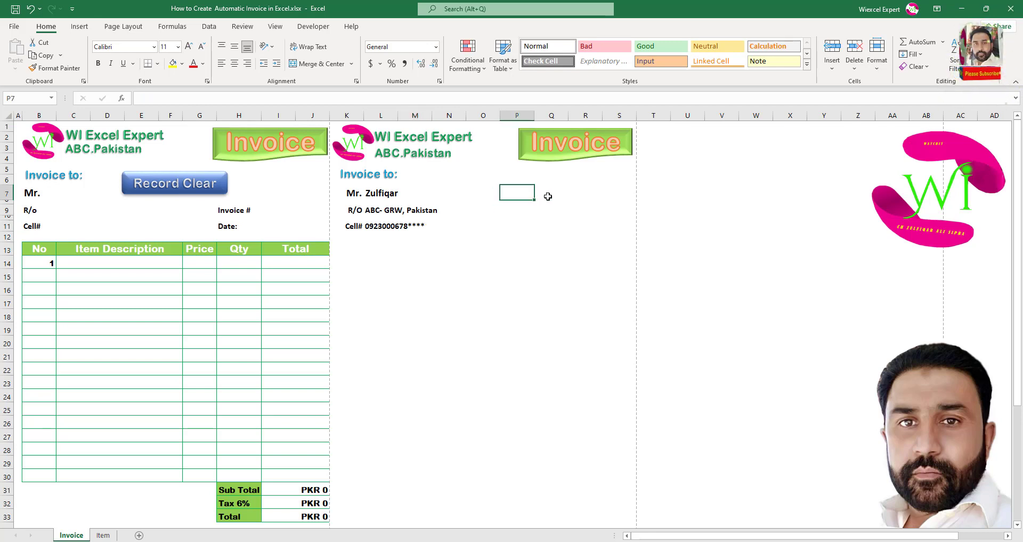
pyautogui.write('In')
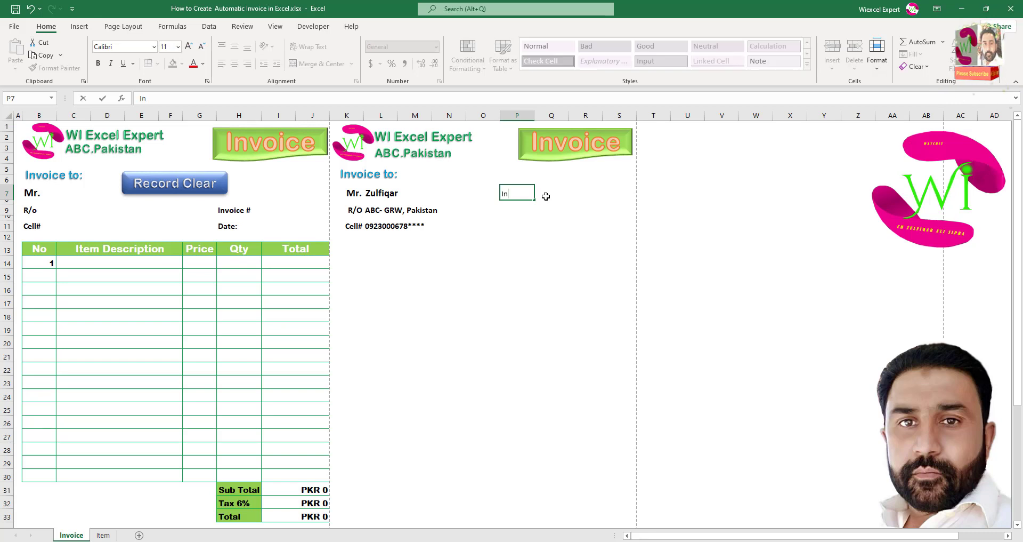
pyautogui.write('voice#')
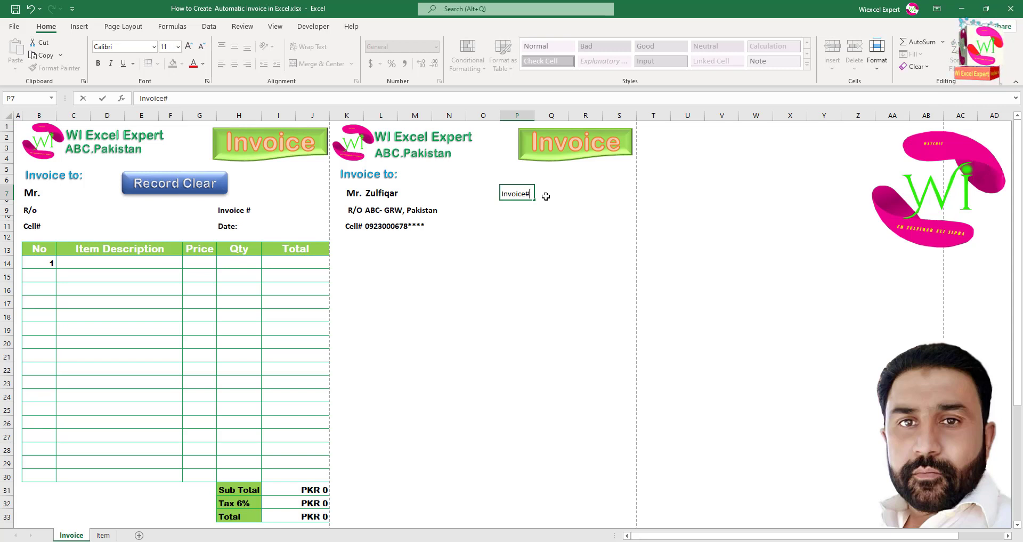
pyautogui.click(546, 196)
pyautogui.moveTo(566, 197); pyautogui.dragTo(584, 198)
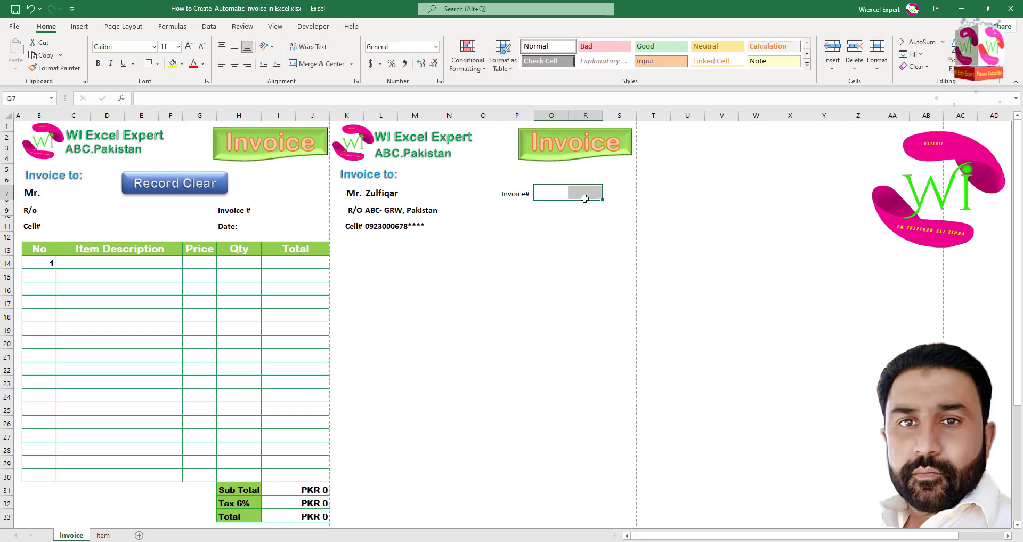
pyautogui.click(516, 211)
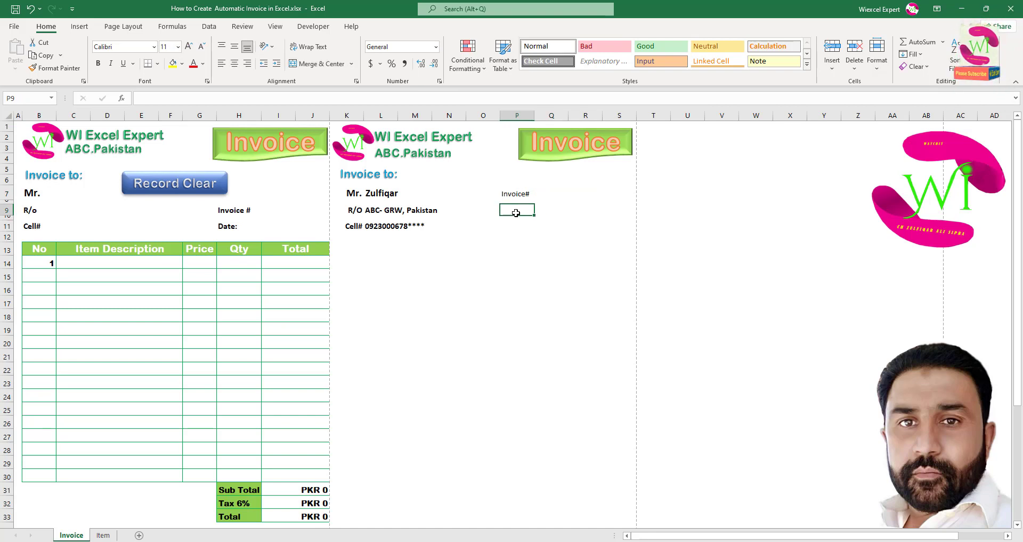
pyautogui.write('Date:')
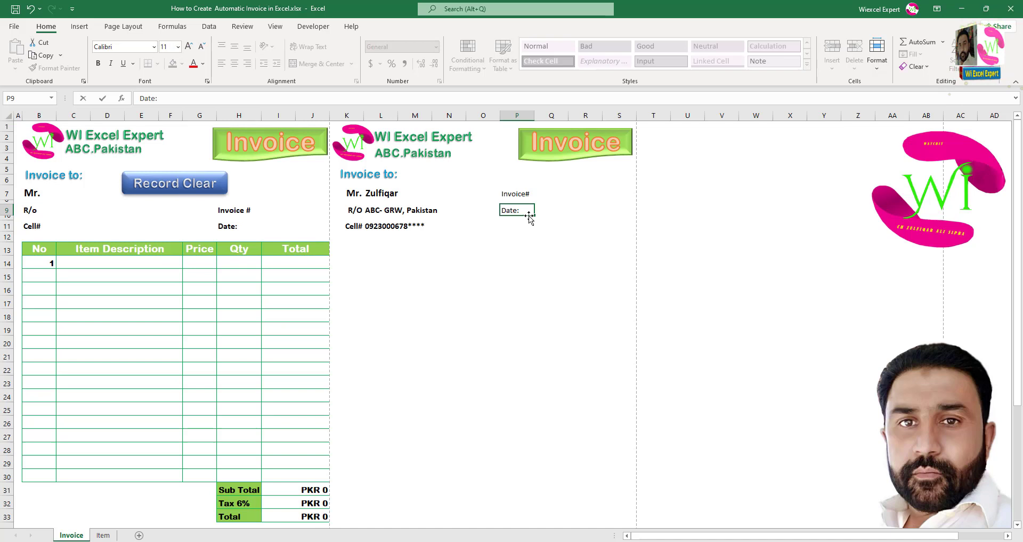
pyautogui.moveTo(541, 208); pyautogui.dragTo(587, 208)
pyautogui.click(318, 63)
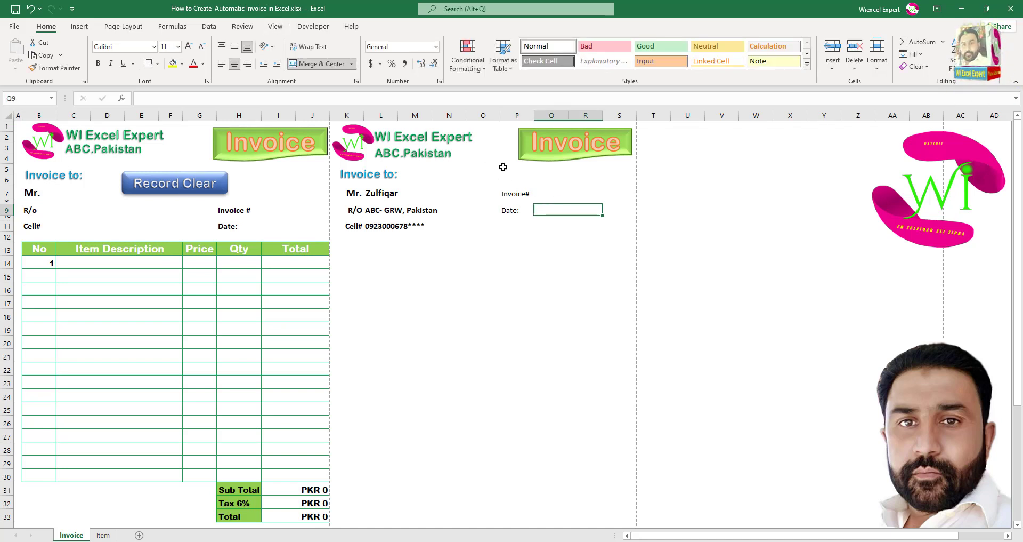
# Copy the customer name's bold formatting from L7 onto P7:R9 with Format Painter.
pyautogui.moveTo(518, 195); pyautogui.dragTo(561, 211)
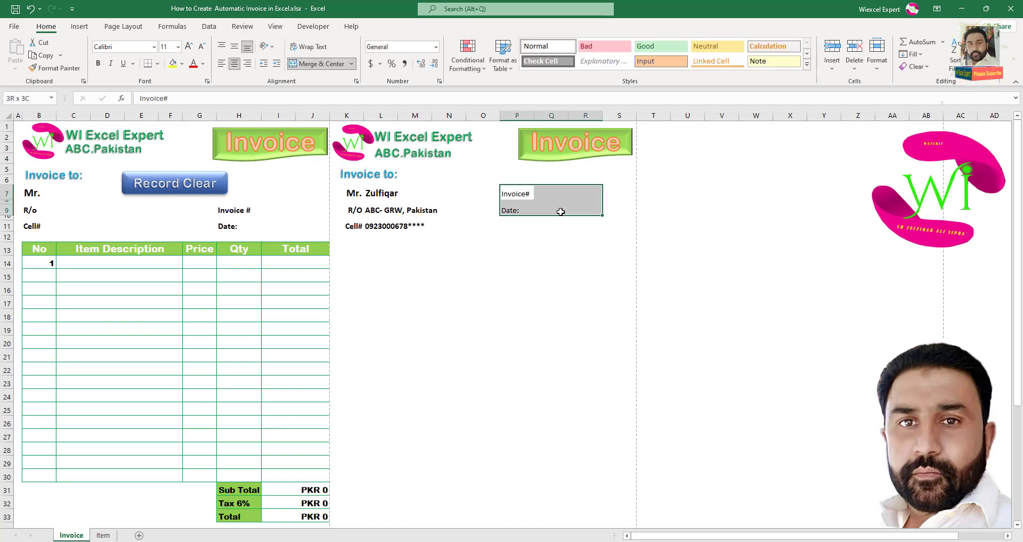
pyautogui.click(388, 194)
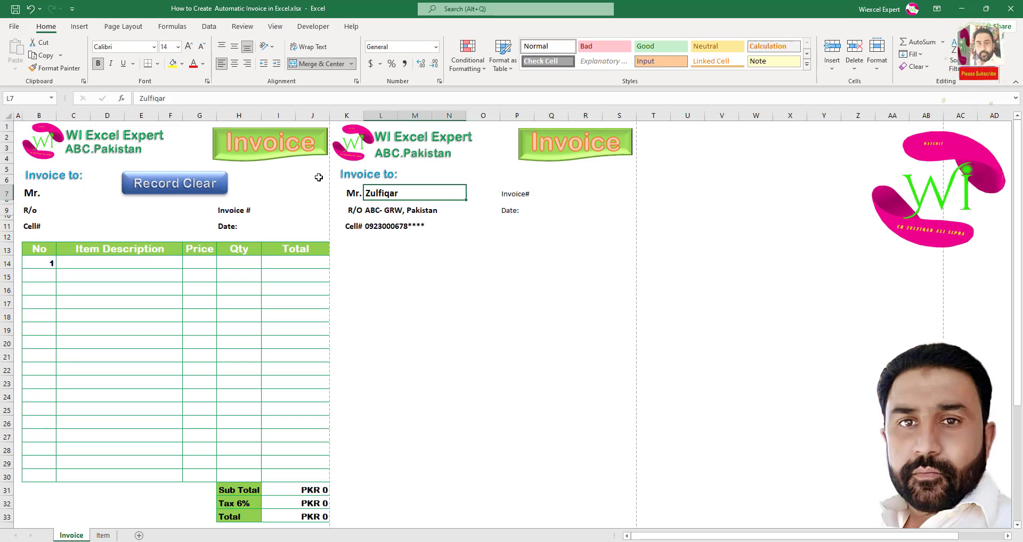
pyautogui.click(50, 70)
pyautogui.moveTo(511, 194); pyautogui.dragTo(559, 215)
pyautogui.click(549, 211)
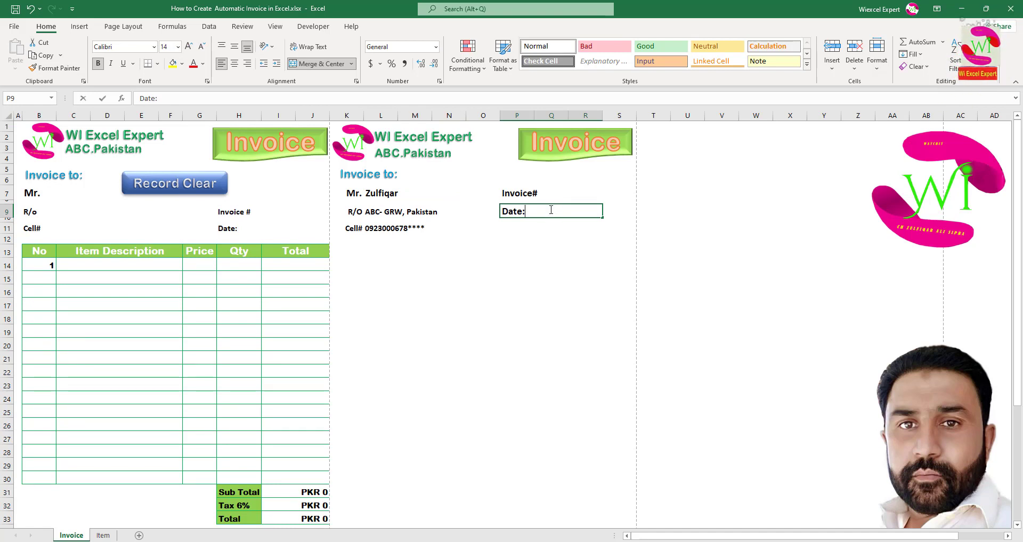
pyautogui.press('Escape')
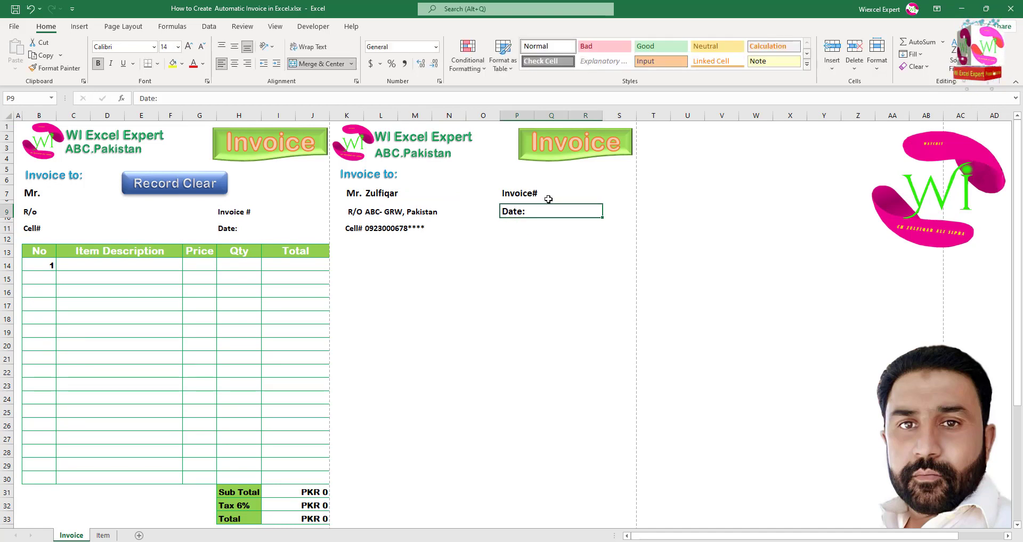
pyautogui.click(549, 198)
pyautogui.hotkey('shift', 'Right')
pyautogui.hotkey('shift', 'Right')
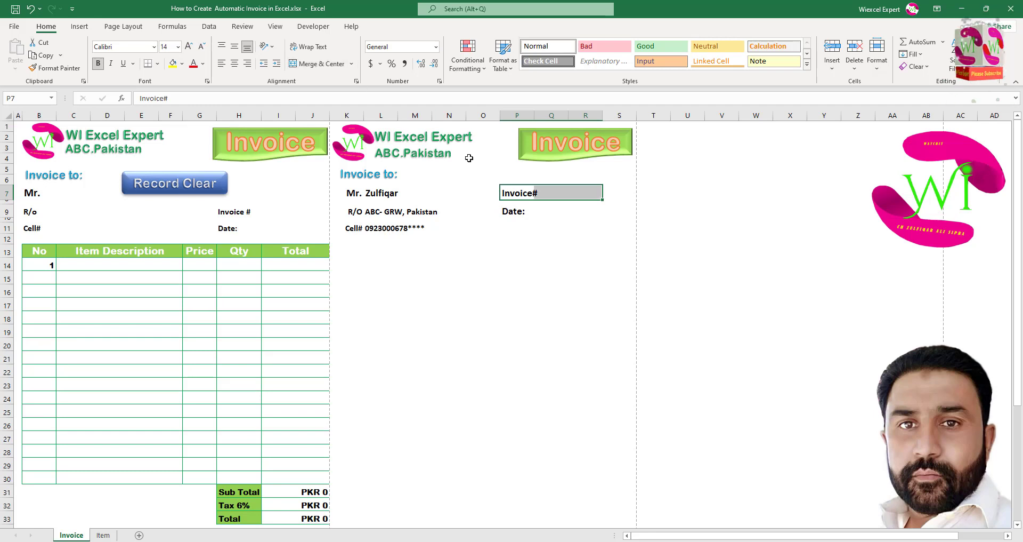
pyautogui.click(532, 209)
pyautogui.hotkey('shift', 'Right')
pyautogui.hotkey('shift', 'Right')
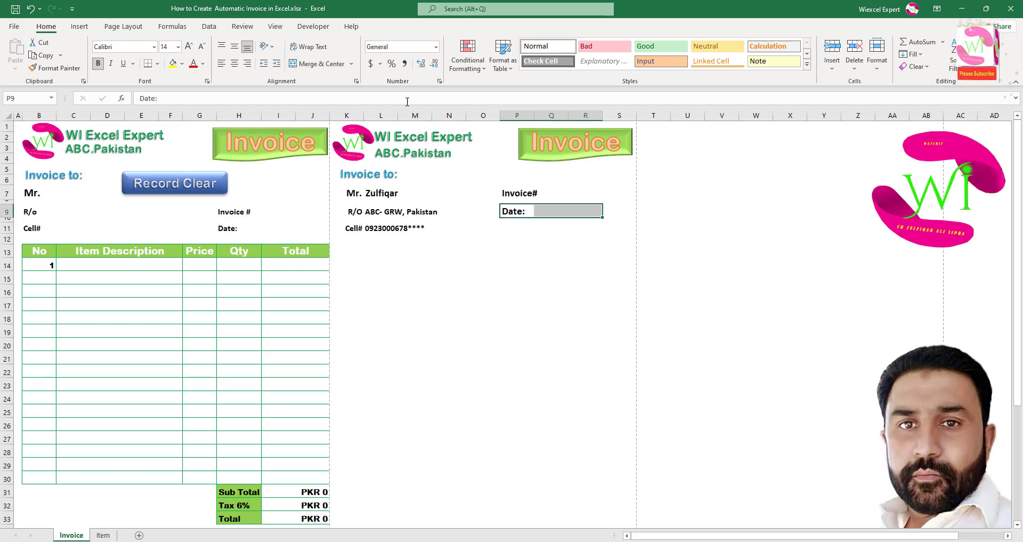
# Merge Q7:R7 and Q9:R9 into single entry boxes for invoice number and date.
pyautogui.moveTo(562, 197); pyautogui.dragTo(585, 195)
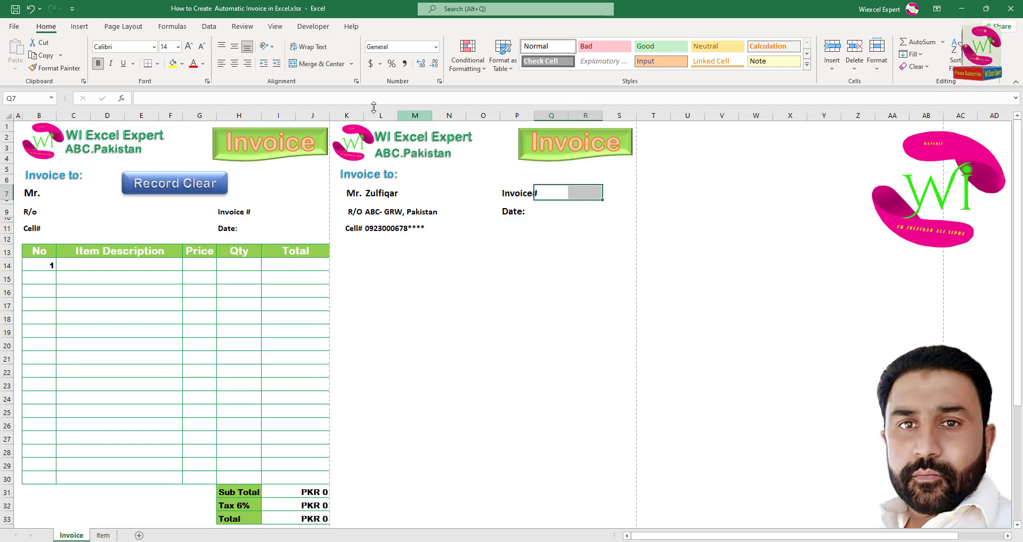
pyautogui.click(315, 66)
pyautogui.click(544, 211)
pyautogui.hotkey('shift', 'Right')
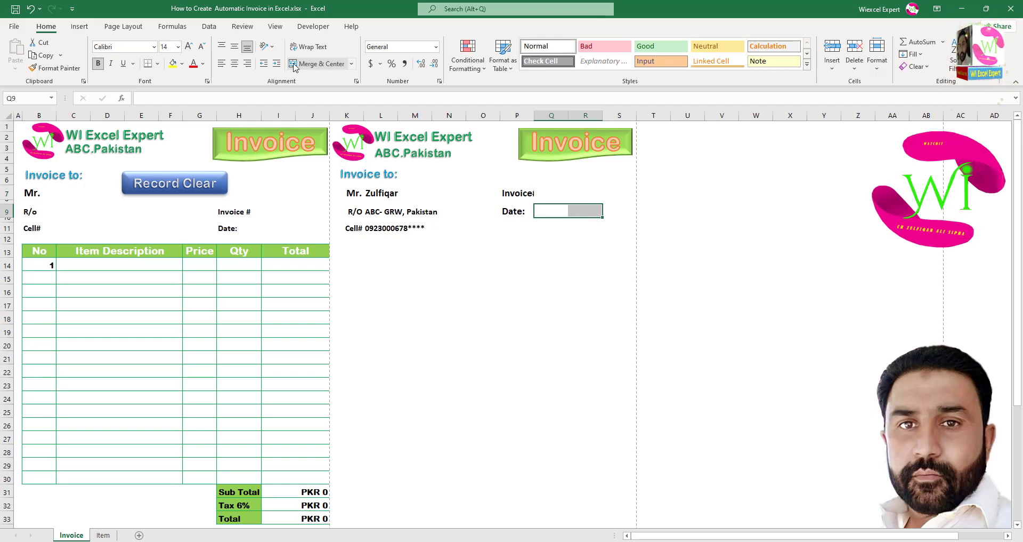
pyautogui.moveTo(39, 249); pyautogui.dragTo(298, 249)
# Copy the first item table's header into K13:S13 for the second invoice.
pyautogui.hotkey('ctrl', 'c')
pyautogui.click(346, 249)
pyautogui.hotkey('ctrl', 'v')
pyautogui.scroll(-2, 407, 265)
pyautogui.click(407, 264)
pyautogui.moveTo(585, 452); pyautogui.dragTo(618, 438)
pyautogui.moveTo(585, 199); pyautogui.dragTo(622, 398)
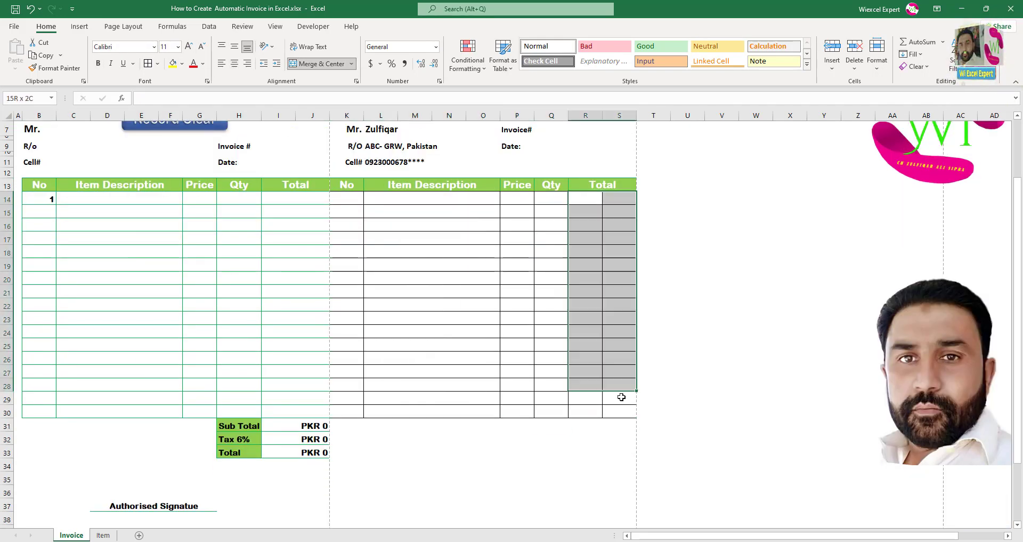
# Enter Sub Total, Tax 7% and Total labels in P31:P33 and =SUM(R14:S30) in R31.
pyautogui.moveTo(517, 439); pyautogui.dragTo(552, 452)
pyautogui.click(547, 425)
pyautogui.write('Sub Total')
pyautogui.press('Return')
pyautogui.write('Tax 7%')
pyautogui.press('Return')
pyautogui.write('Total')
pyautogui.click(593, 428)
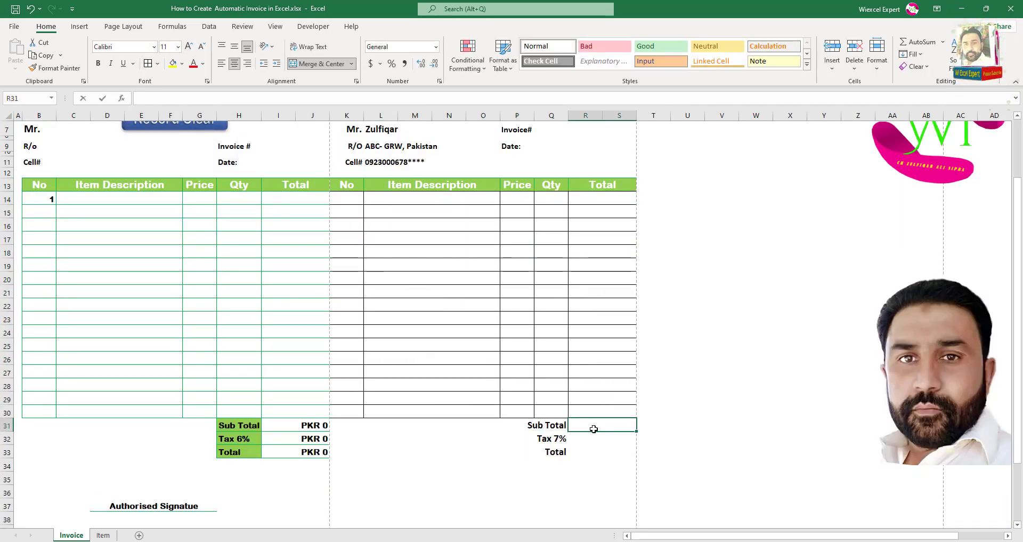
pyautogui.write('=sum(')
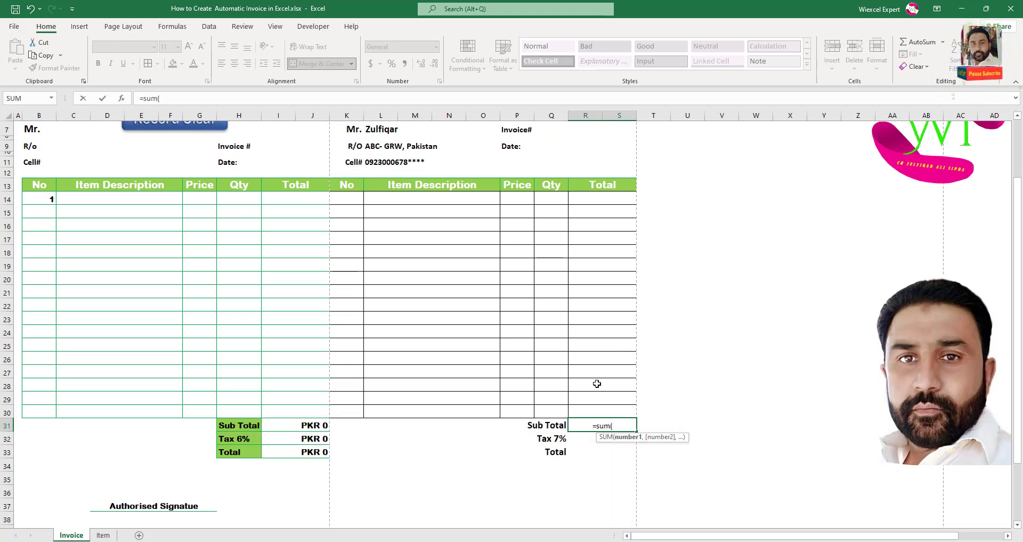
pyautogui.moveTo(602, 199); pyautogui.dragTo(605, 410)
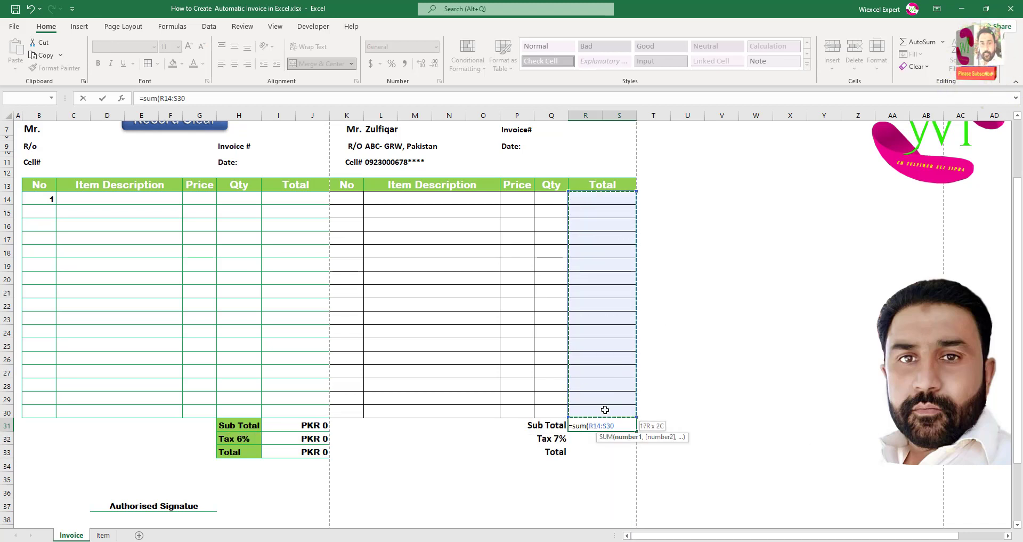
pyautogui.write(')')
pyautogui.press('Return')
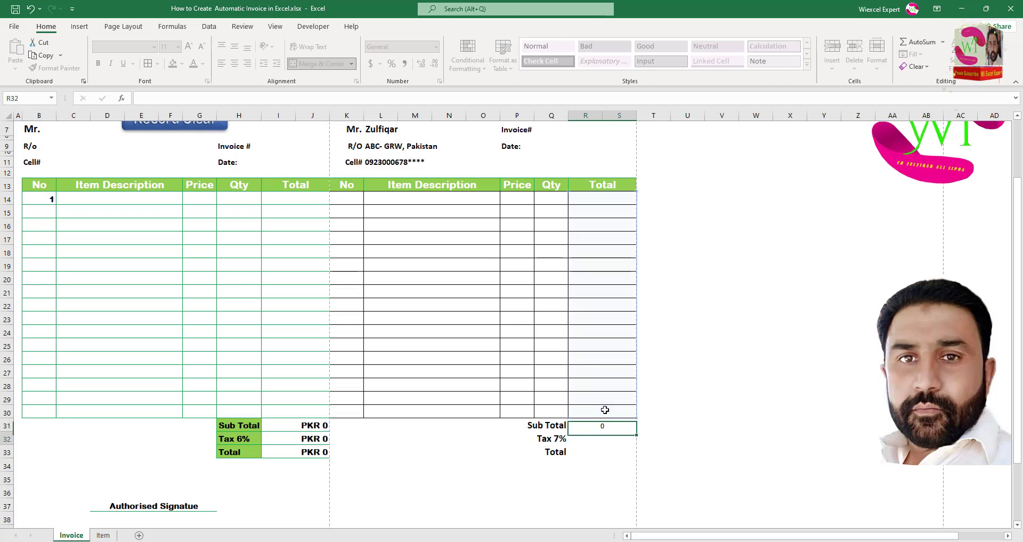
# Apply the green label style to P31:Q33 and right-align the Sub Total result.
pyautogui.click(590, 425)
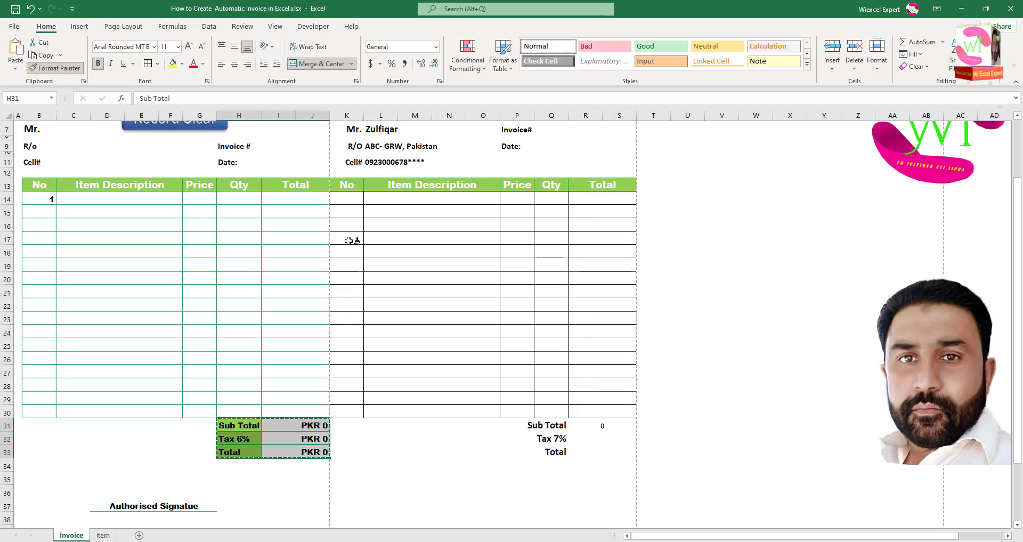
pyautogui.moveTo(549, 425); pyautogui.dragTo(601, 452)
pyautogui.hotkey('ctrl', 'z')
pyautogui.moveTo(242, 426); pyautogui.dragTo(240, 452)
pyautogui.click(58, 68)
pyautogui.moveTo(549, 426); pyautogui.dragTo(549, 452)
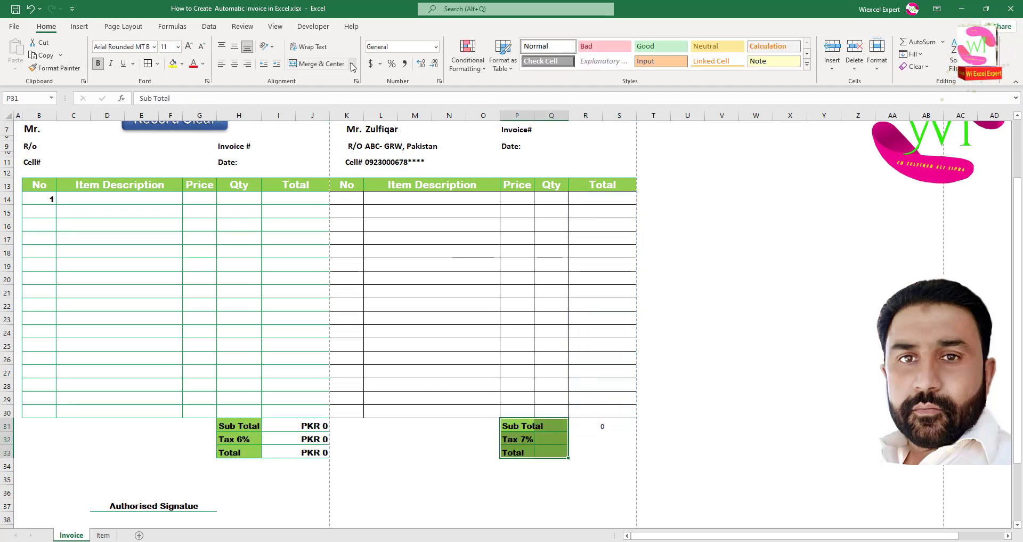
pyautogui.moveTo(601, 425); pyautogui.dragTo(601, 452)
pyautogui.click(59, 68)
pyautogui.click(602, 426)
pyautogui.press('Return')
pyautogui.click(603, 425)
# Add tax =R31*7% in R32 and total =R31+R32, then border and format R31:S33.
pyautogui.click(248, 63)
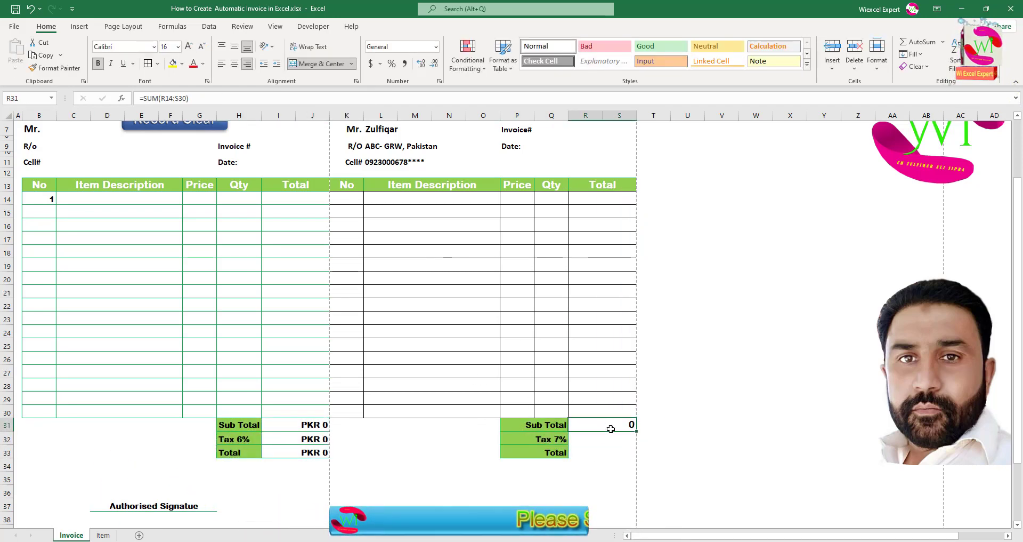
pyautogui.click(610, 439)
pyautogui.write('=R31*7%')
pyautogui.press('Return')
pyautogui.write('=R31+R32')
pyautogui.press('Return')
pyautogui.moveTo(601, 425); pyautogui.dragTo(601, 452)
pyautogui.click(148, 64)
pyautogui.scroll(-1, 554, 445)
pyautogui.moveTo(449, 475); pyautogui.dragTo(517, 474)
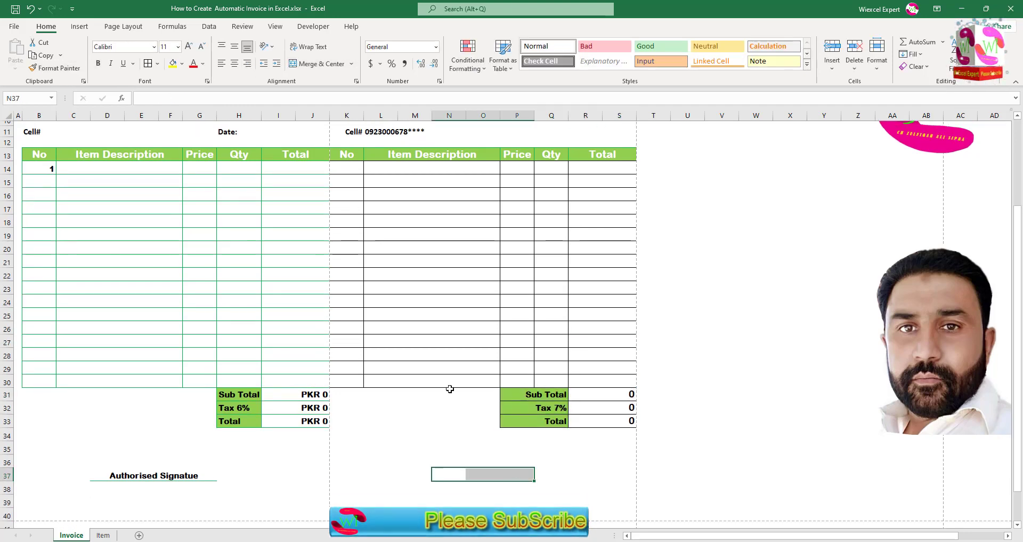
# Create a bordered, merged signature line in N37:P37 with 'Auth' text.
pyautogui.click(157, 63)
pyautogui.click(171, 86)
pyautogui.click(321, 64)
pyautogui.write('Authorised Sign')
pyautogui.click(482, 302)
pyautogui.scroll(2, 518, 313)
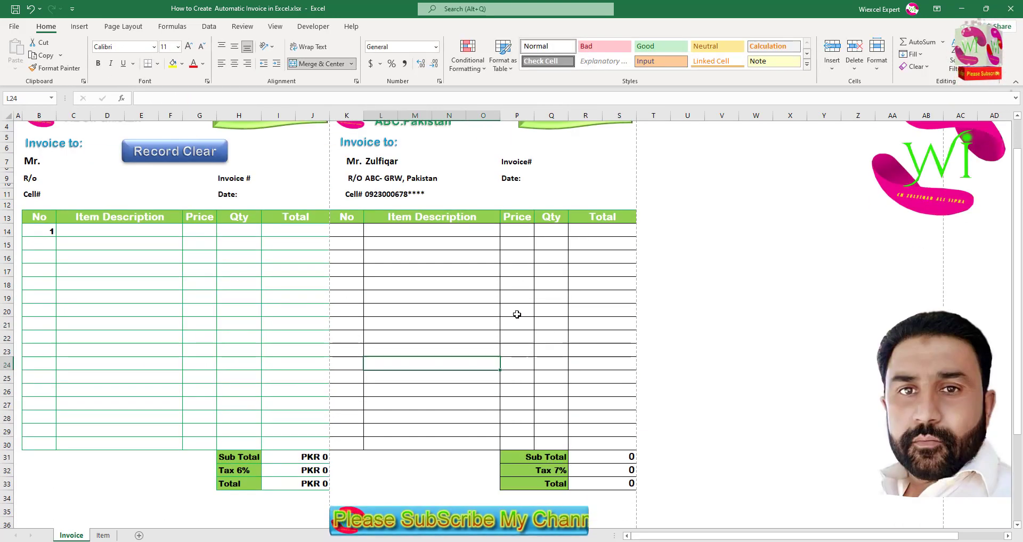
pyautogui.click(441, 231)
pyautogui.press('Right')
pyautogui.press('Right')
pyautogui.click(96, 537)
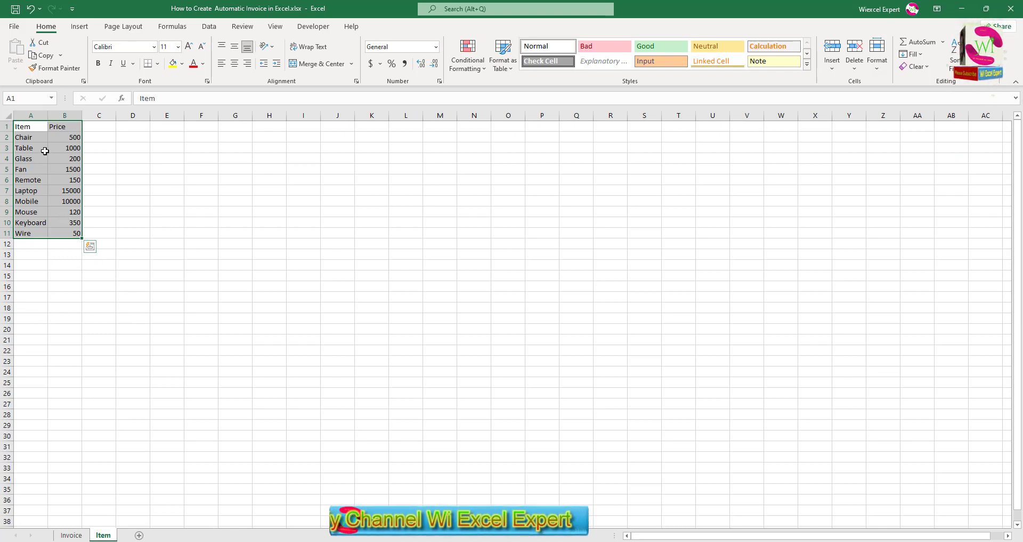
pyautogui.moveTo(27, 137); pyautogui.dragTo(35, 233)
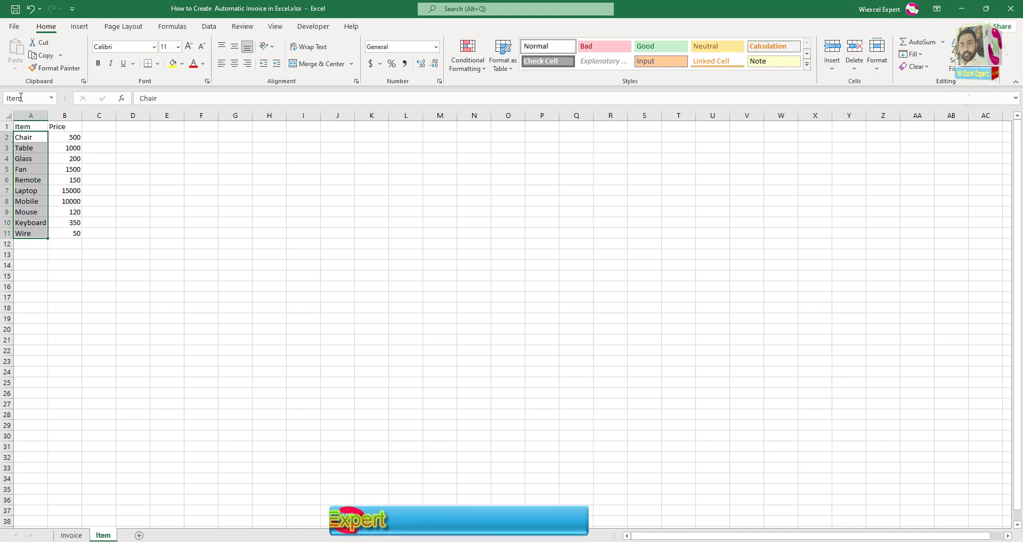
pyautogui.click(71, 535)
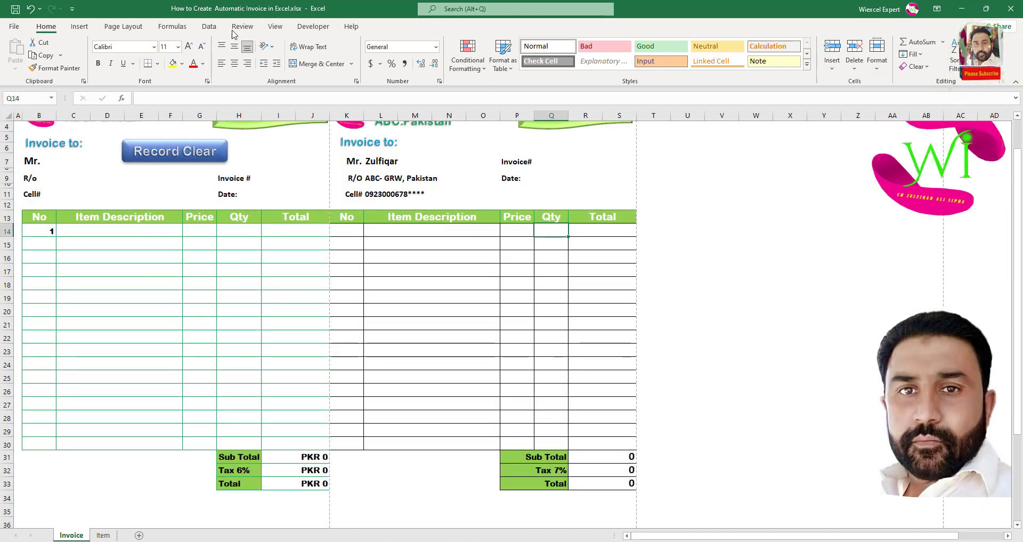
# Clear the existing validation rule on Q14 and check C14's item list in the first table.
pyautogui.click(210, 27)
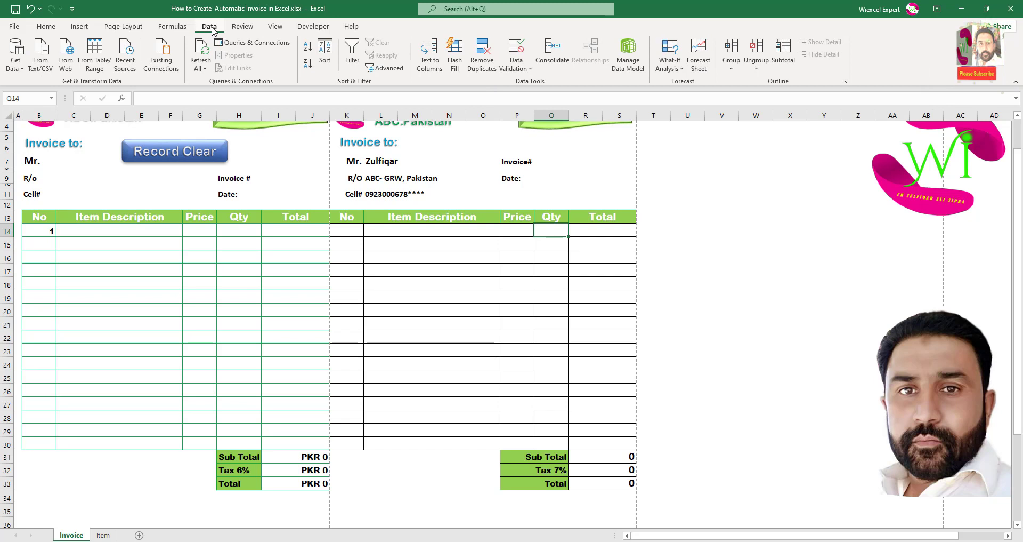
pyautogui.click(530, 70)
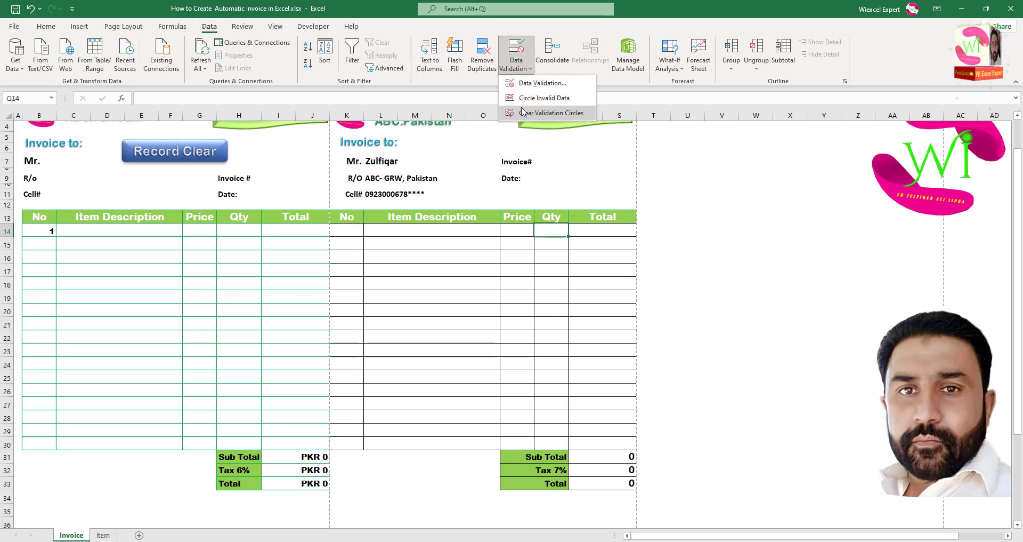
pyautogui.click(522, 85)
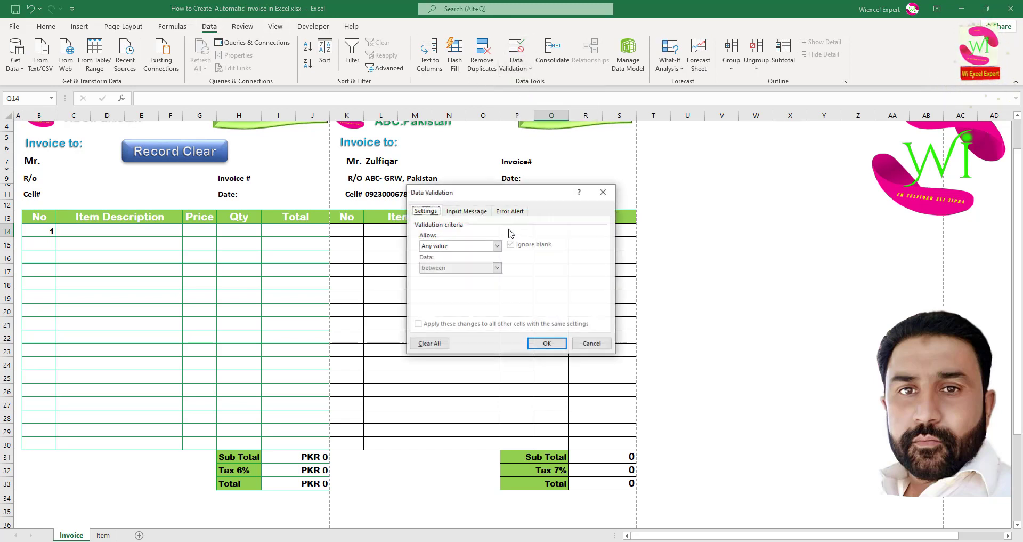
pyautogui.click(429, 343)
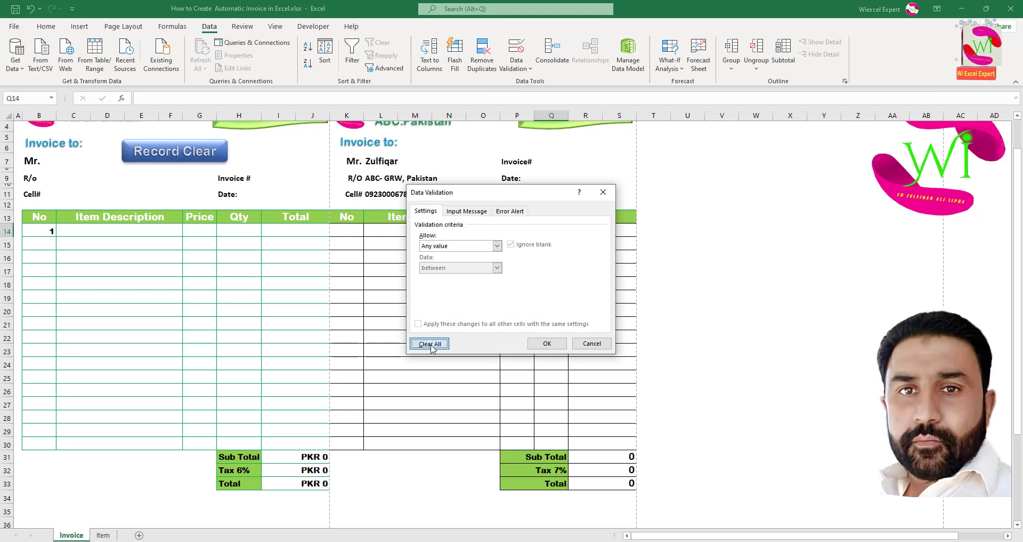
pyautogui.click(546, 343)
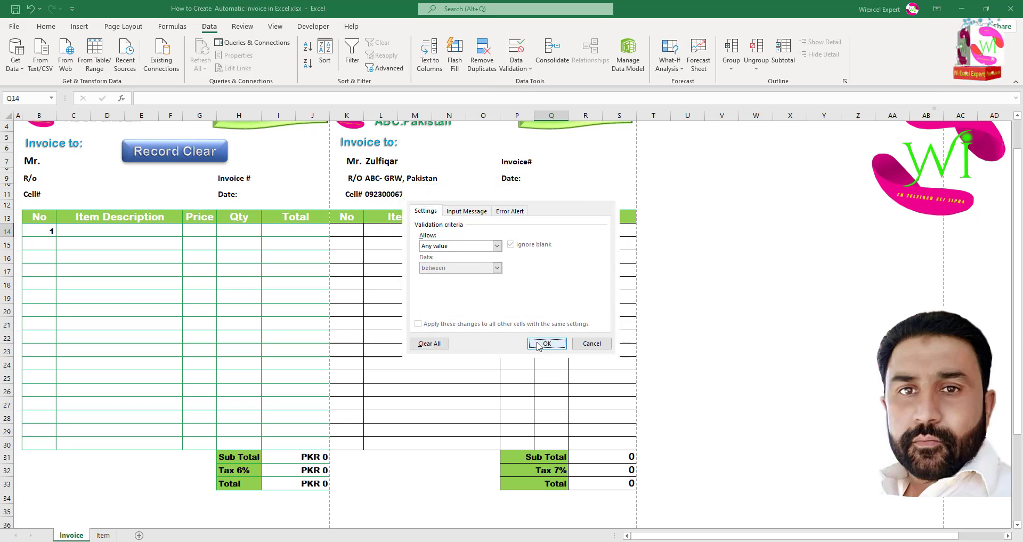
pyautogui.click(160, 233)
pyautogui.click(187, 231)
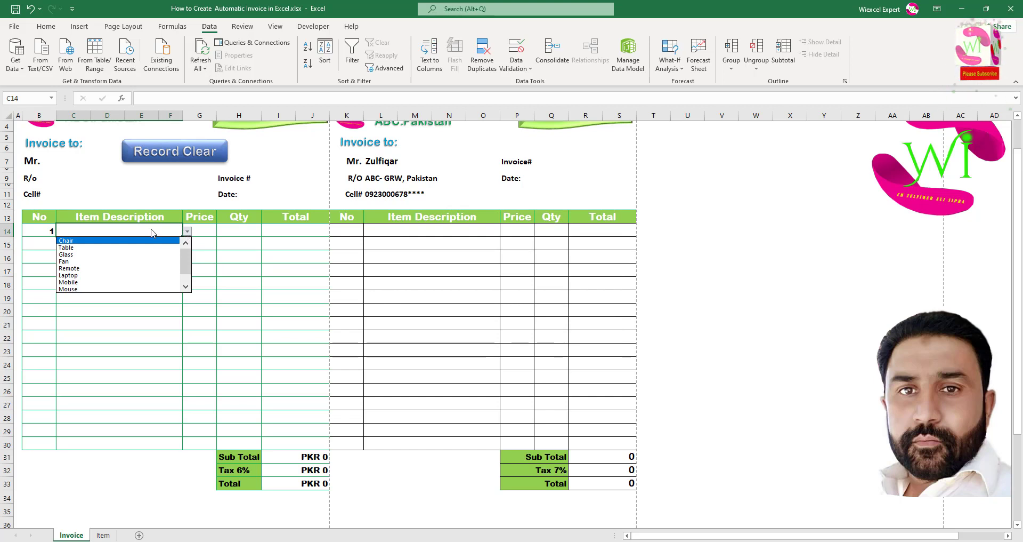
pyautogui.click(187, 231)
# Give the Item Description cells L14:O30 a List validation sourced from =Item.
pyautogui.moveTo(432, 227); pyautogui.dragTo(437, 440)
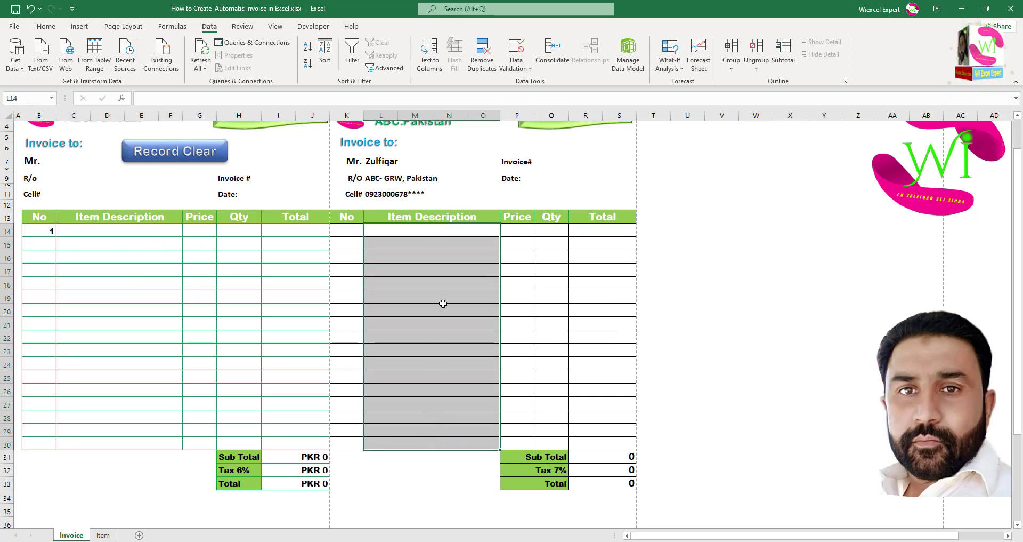
pyautogui.click(516, 64)
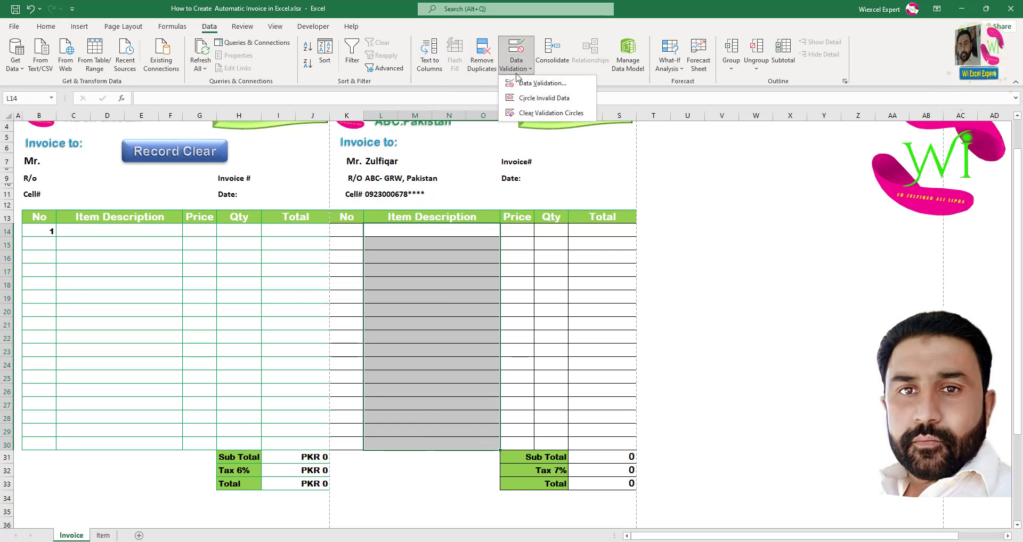
pyautogui.click(541, 83)
pyautogui.click(497, 245)
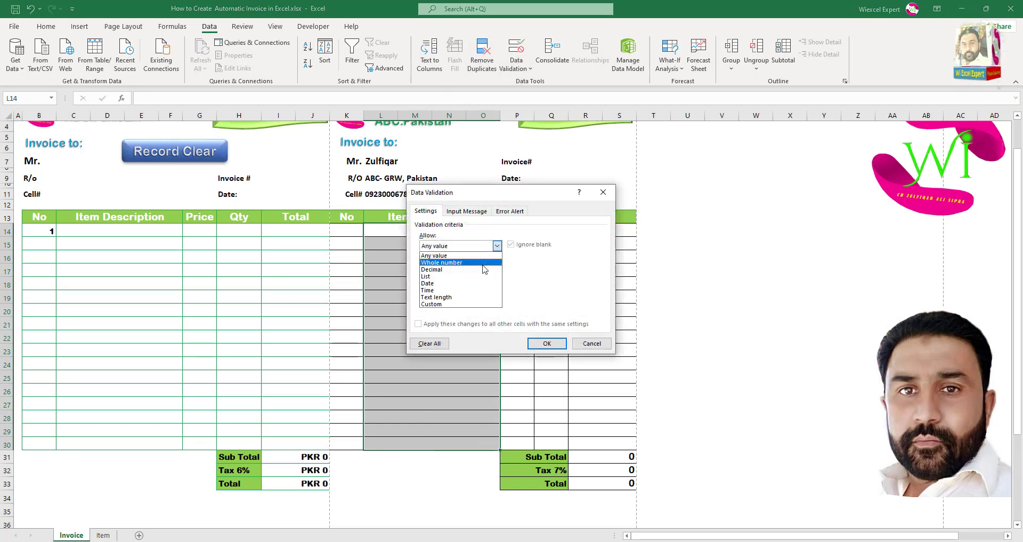
pyautogui.click(471, 281)
pyautogui.click(461, 289)
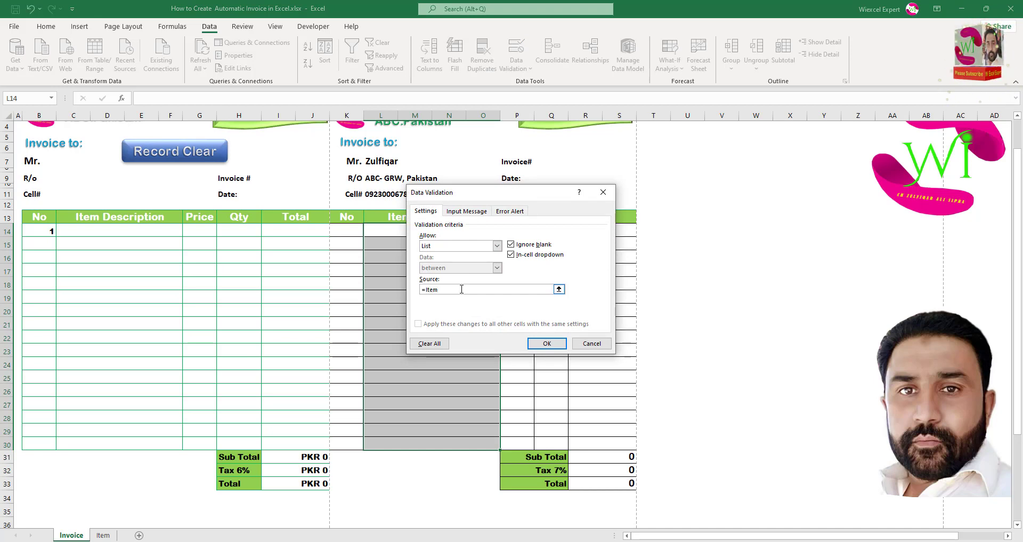
pyautogui.click(554, 344)
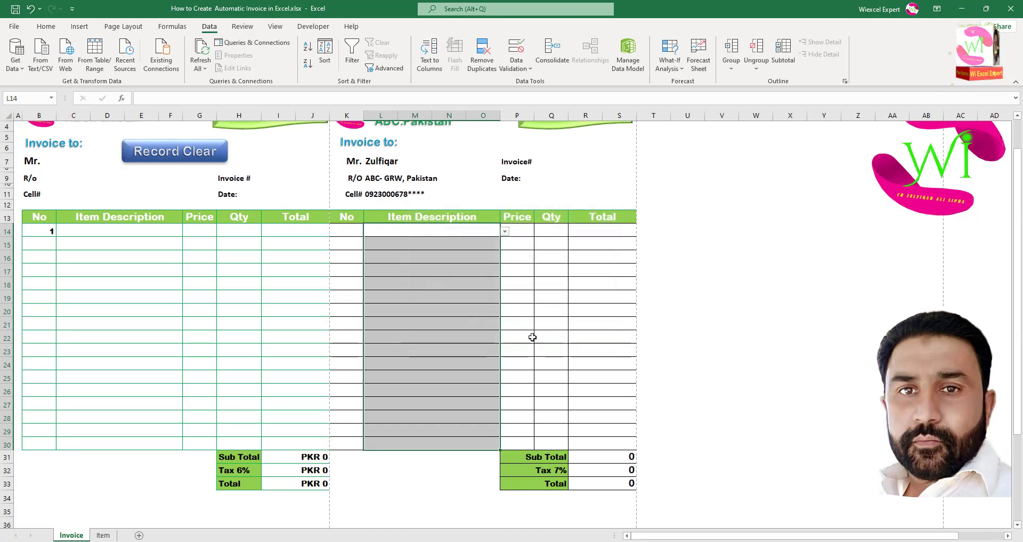
# Choose Chair from the first row's dropdown and select the right-hand invoice's item rows.
pyautogui.click(505, 231)
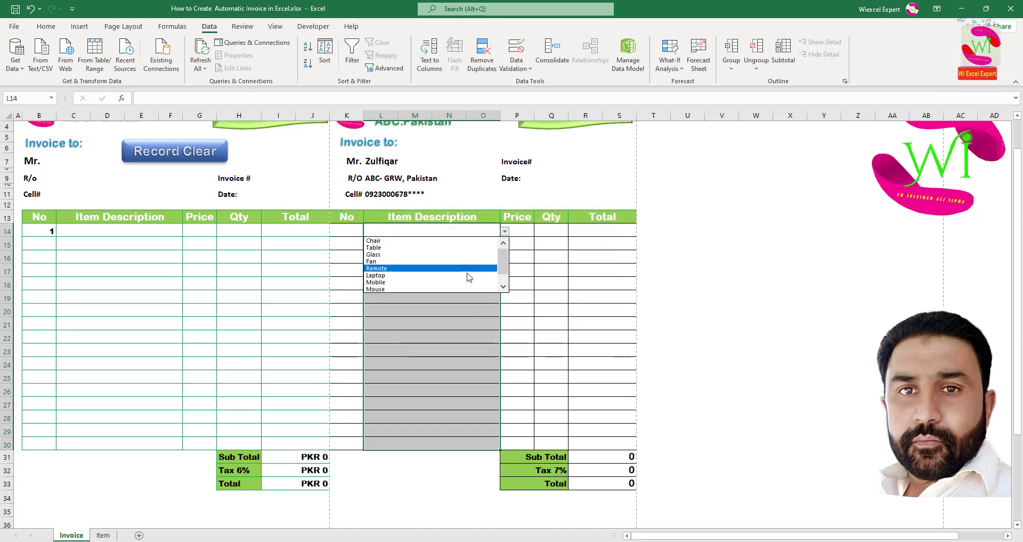
pyautogui.click(463, 241)
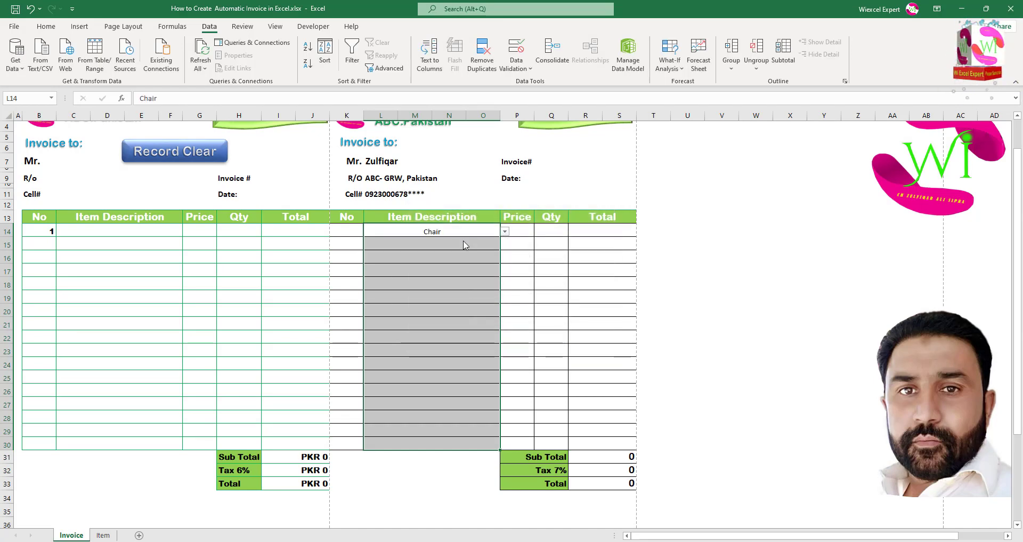
pyautogui.moveTo(353, 232); pyautogui.dragTo(595, 446)
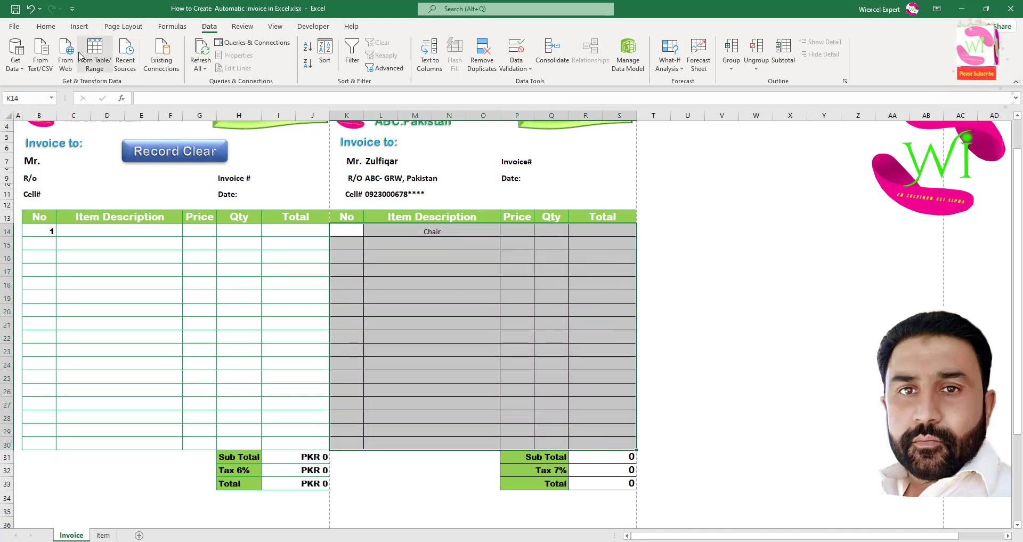
# Make the item rows bold at 16 pt, centred vertically and horizontally.
pyautogui.click(46, 27)
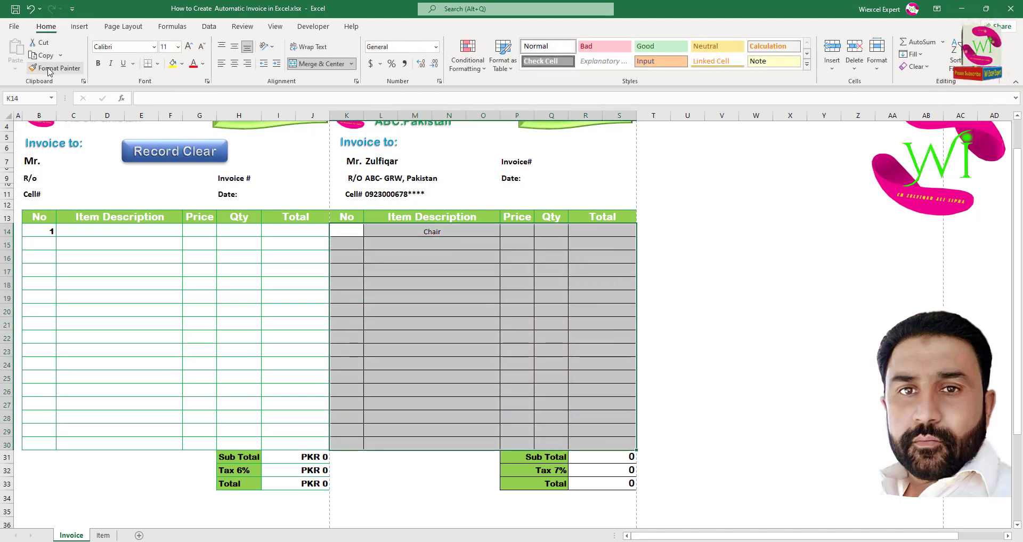
pyautogui.click(98, 64)
pyautogui.click(188, 47)
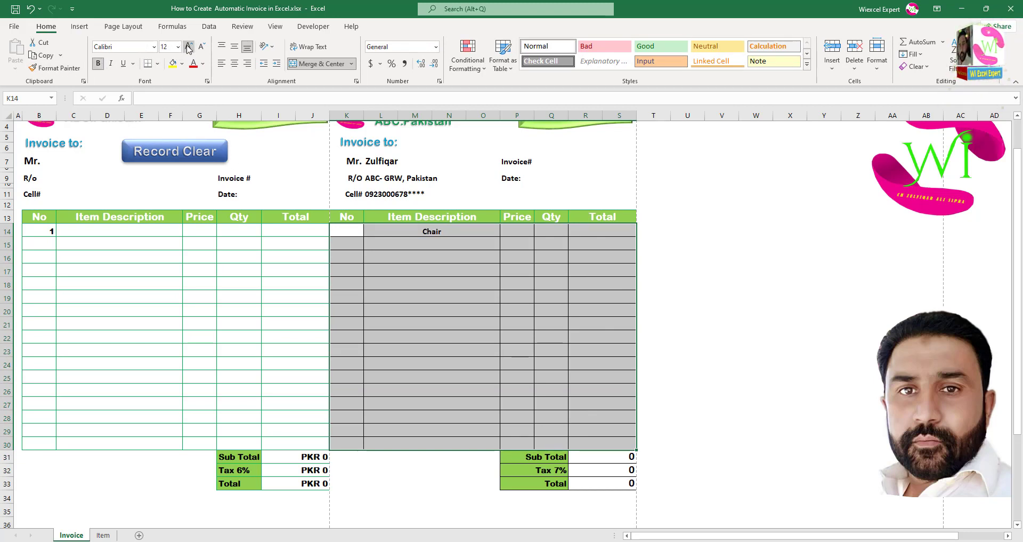
pyautogui.click(189, 47)
pyautogui.click(188, 46)
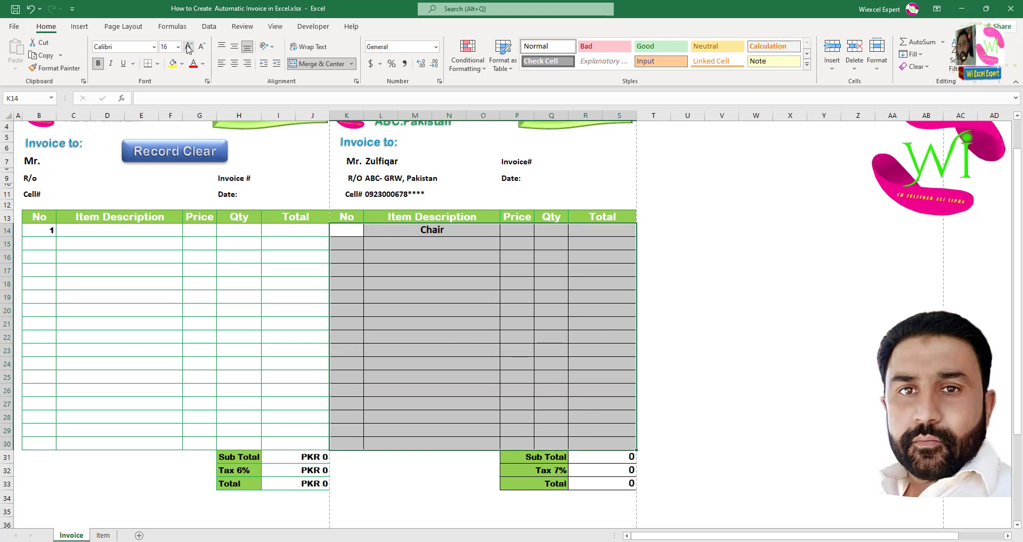
pyautogui.click(235, 64)
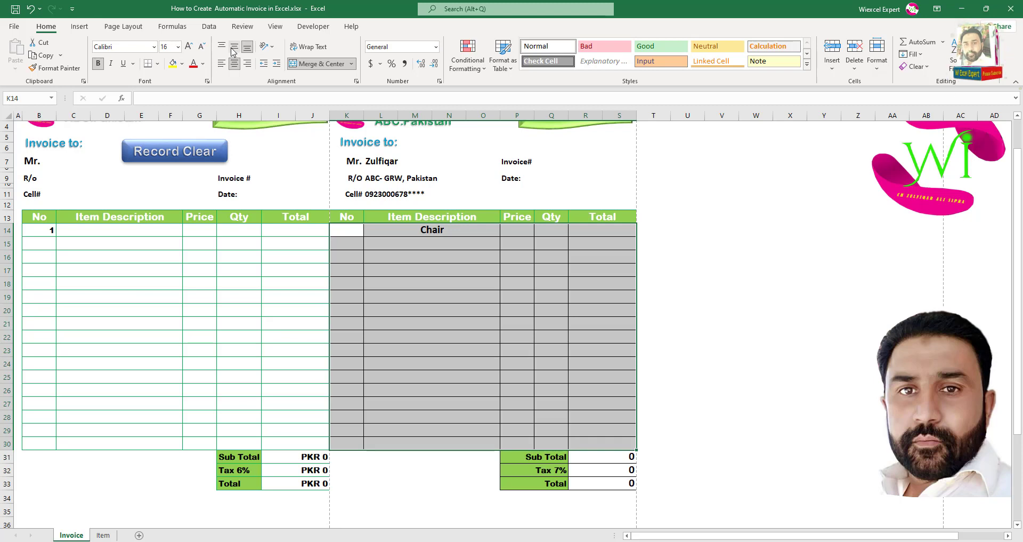
pyautogui.click(235, 46)
pyautogui.click(401, 244)
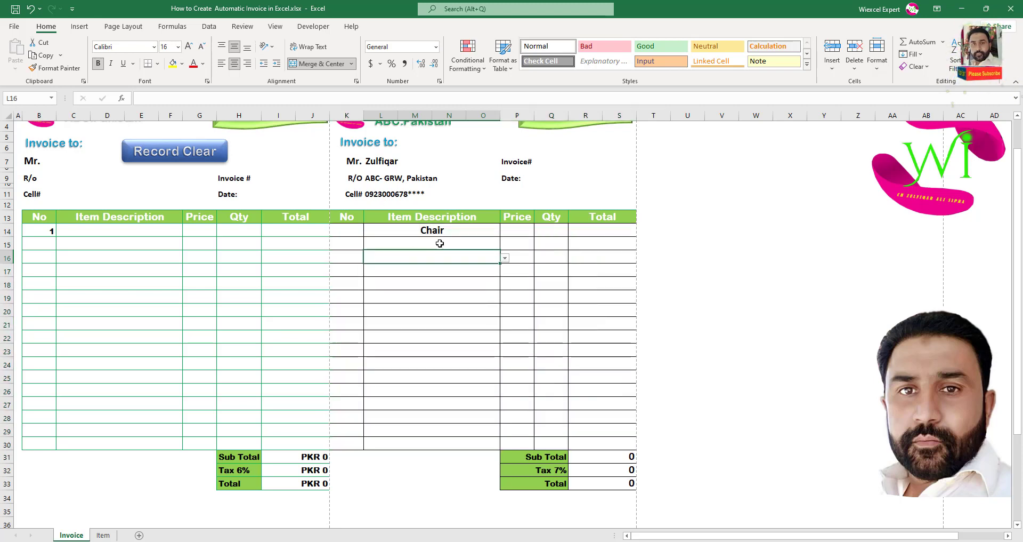
pyautogui.click(451, 230)
pyautogui.click(528, 234)
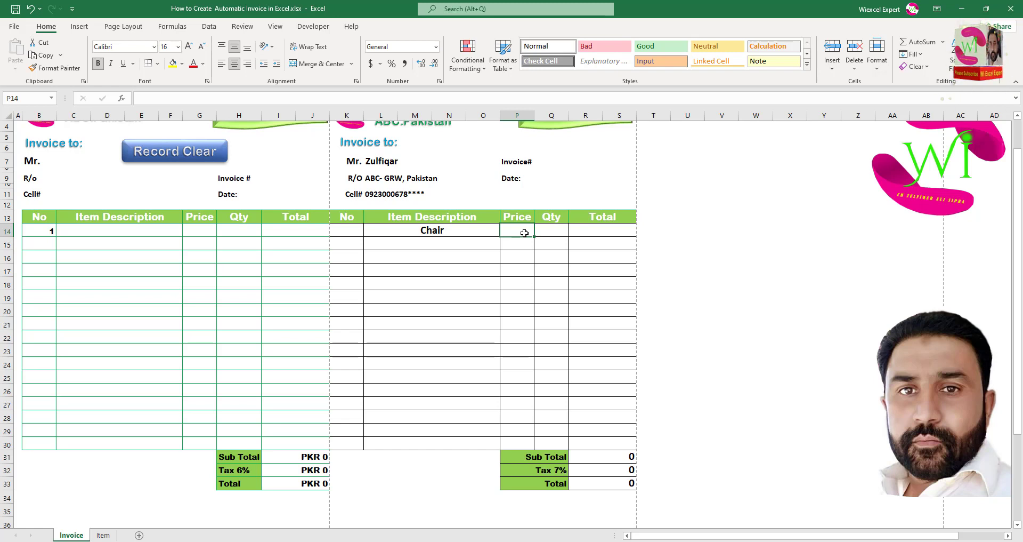
# Enter =VLOOKUP(L14,Item!$A$1:$B$11,2,0) in P14, making the table range absolute.
pyautogui.write('=')
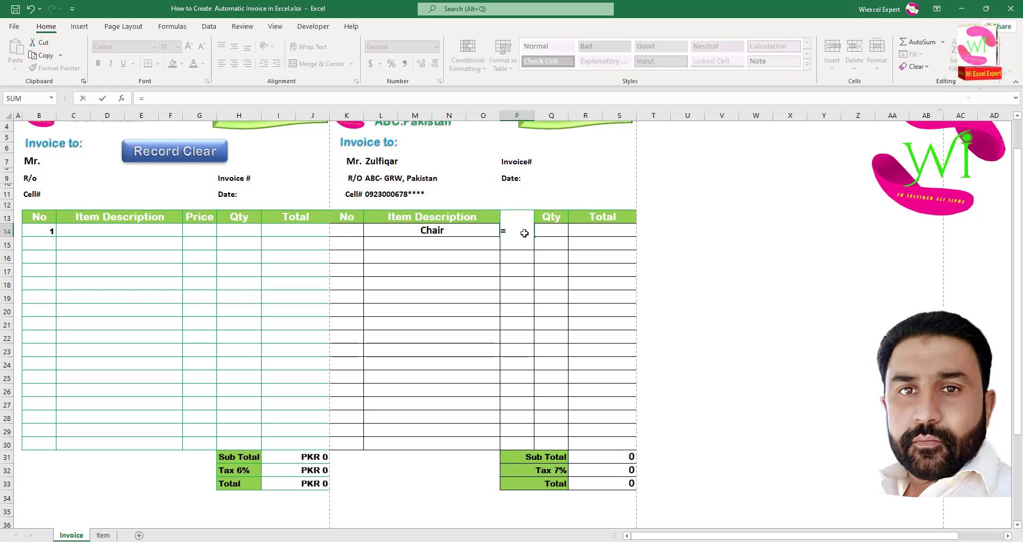
pyautogui.write('vlookup')
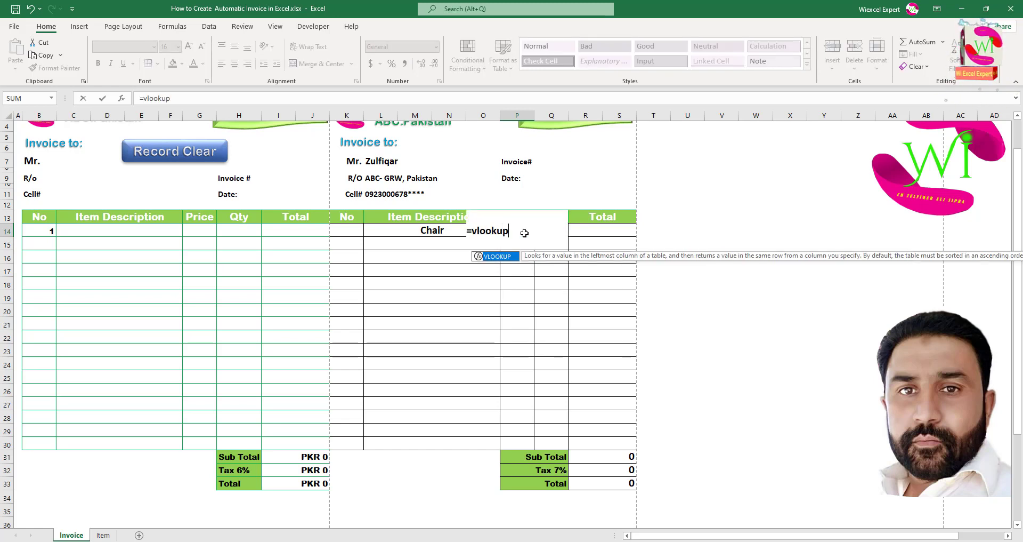
pyautogui.doubleClick(508, 256)
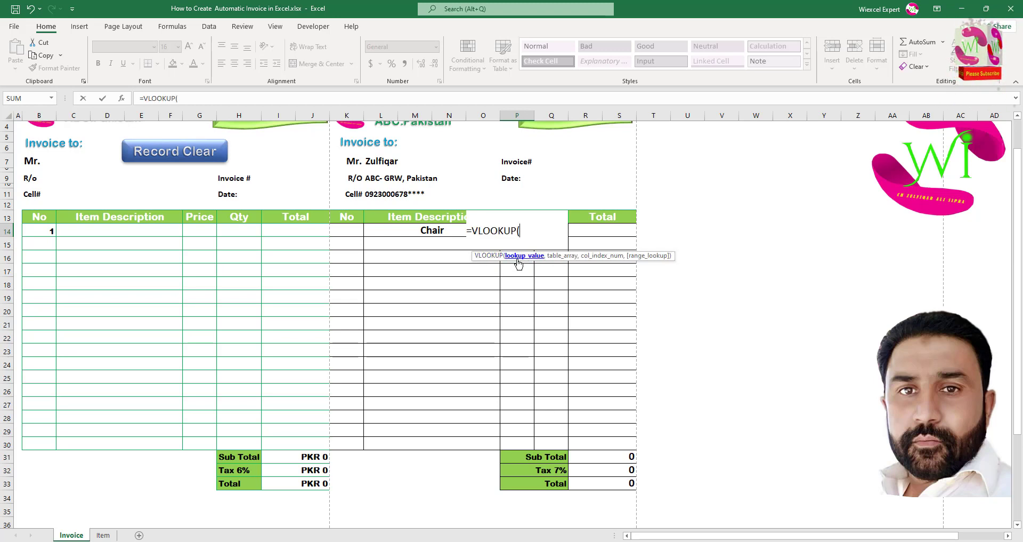
pyautogui.click(437, 231)
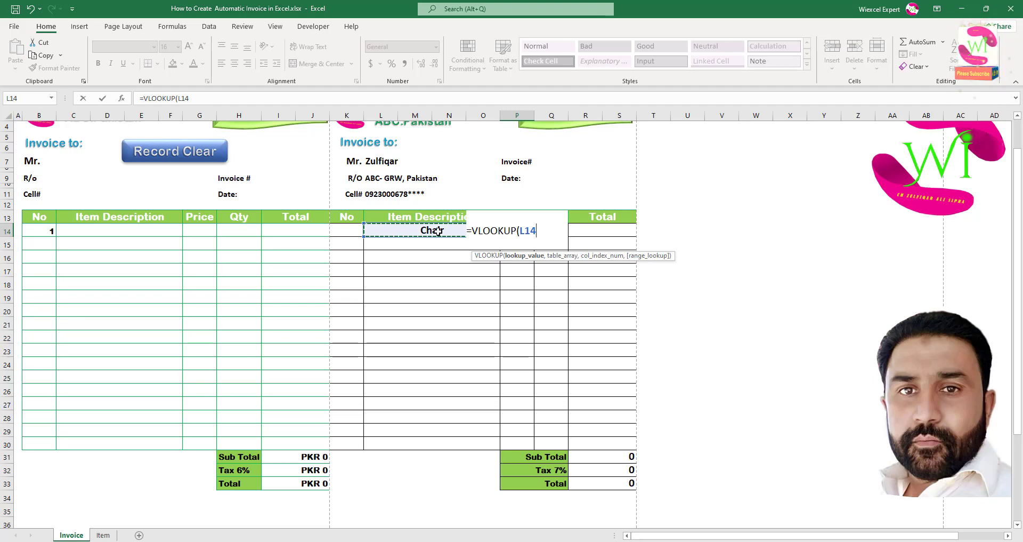
pyautogui.write(',')
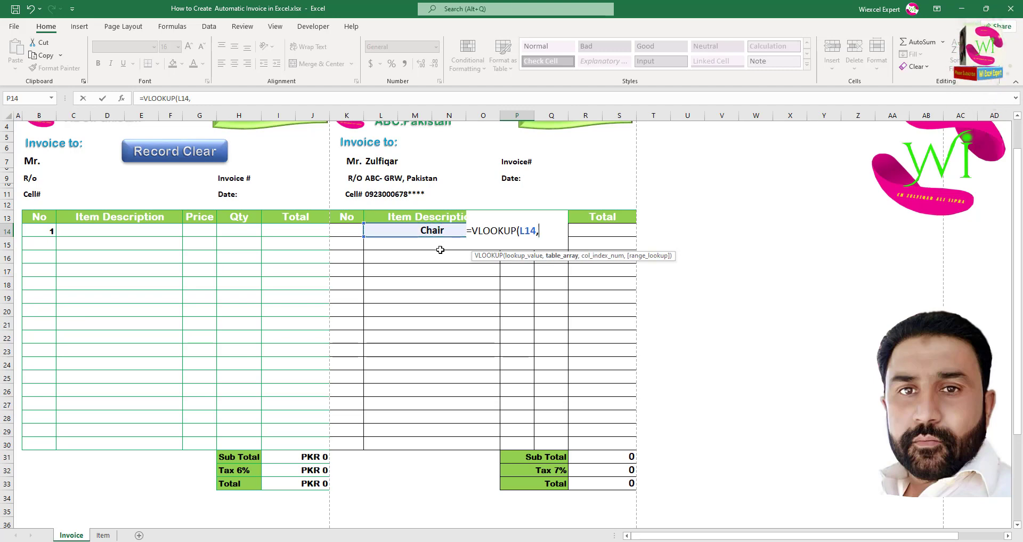
pyautogui.click(103, 534)
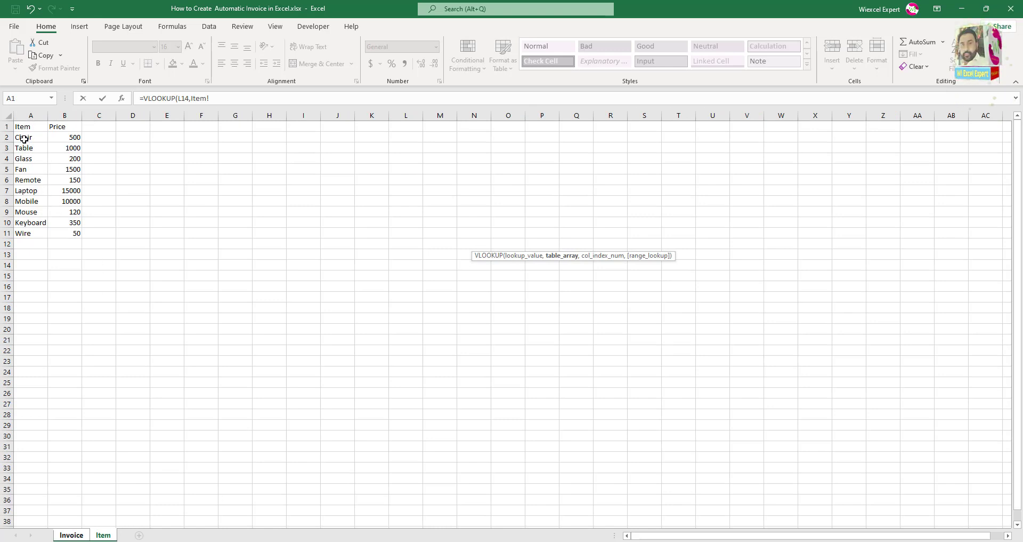
pyautogui.moveTo(24, 138); pyautogui.dragTo(72, 228)
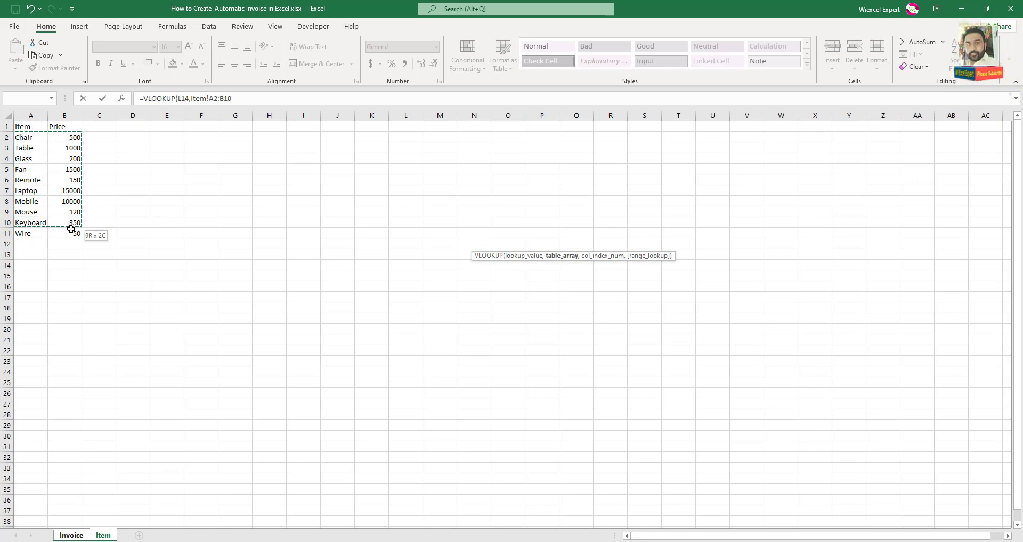
pyautogui.moveTo(24, 127); pyautogui.dragTo(73, 235)
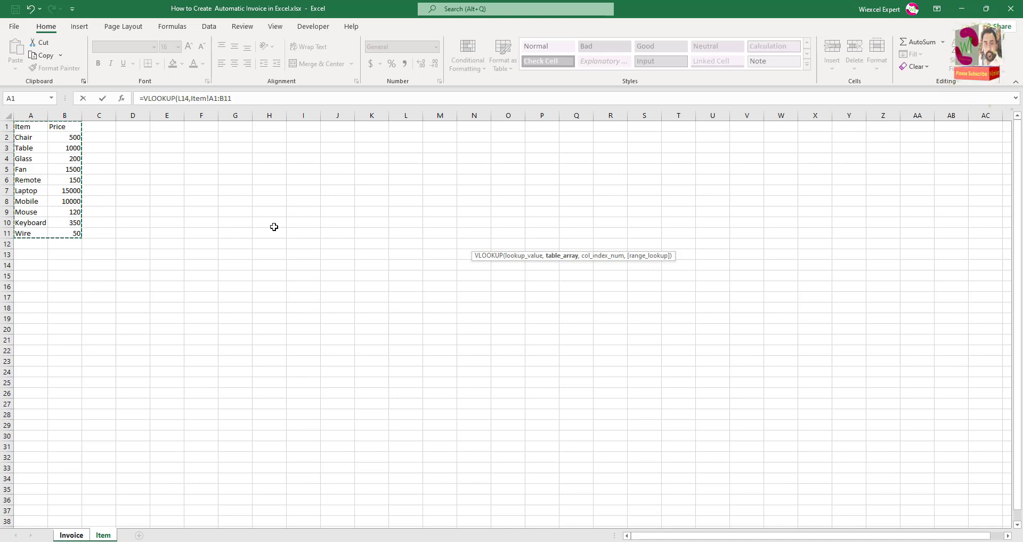
pyautogui.write(',')
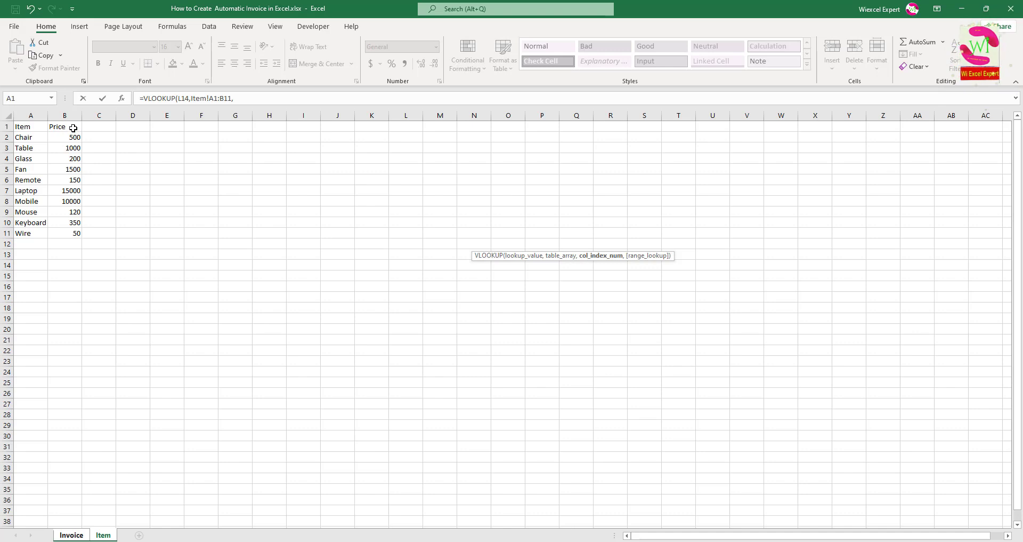
pyautogui.click(234, 98)
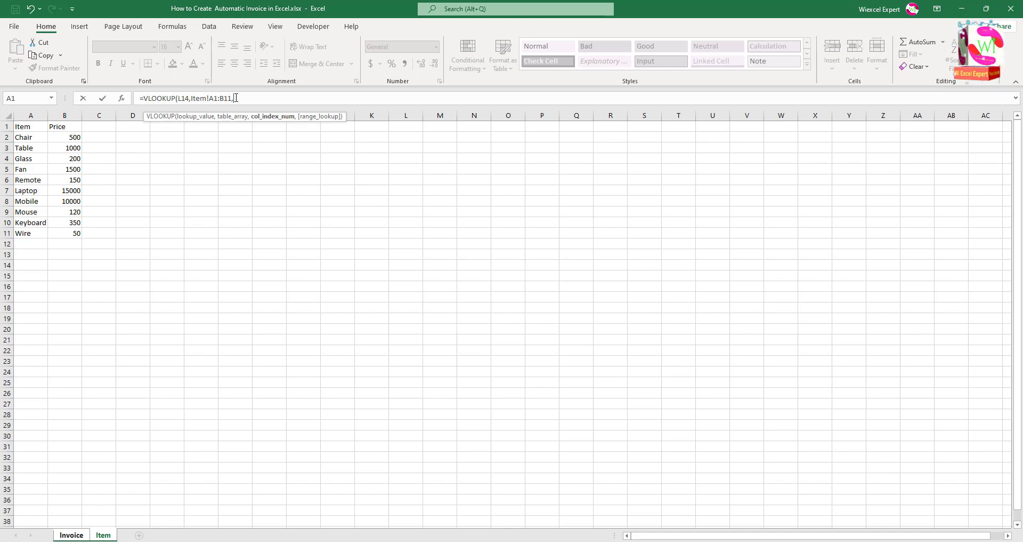
pyautogui.write('2,')
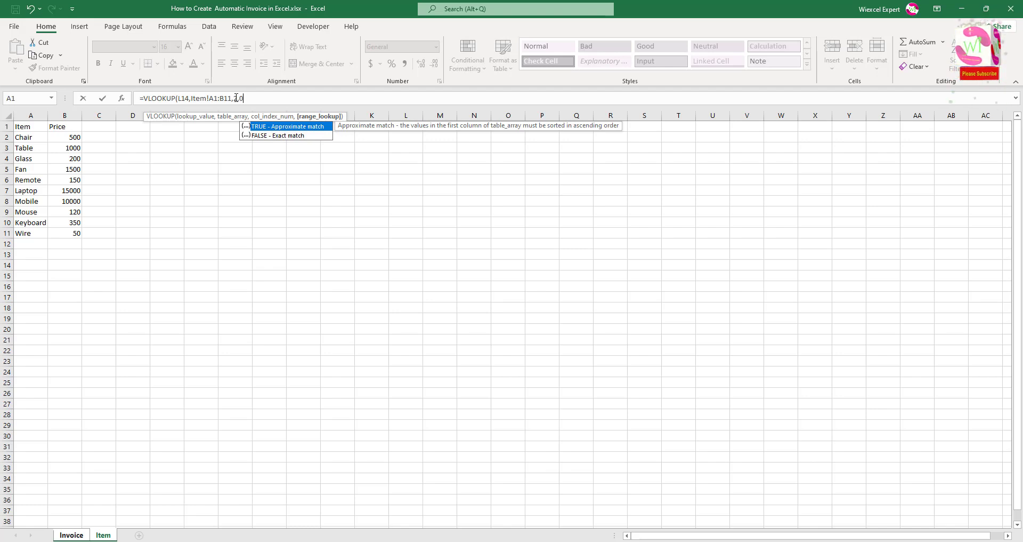
pyautogui.write('0)')
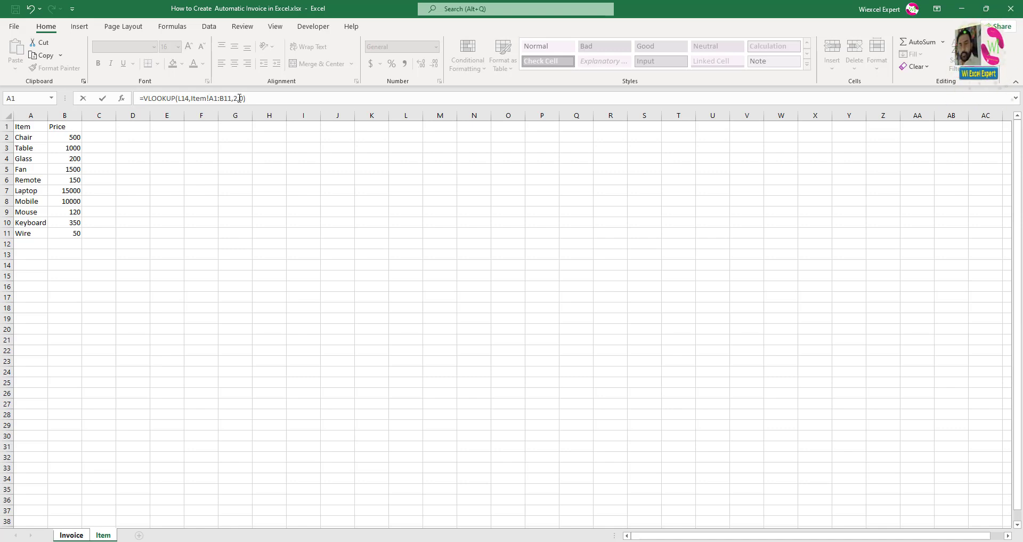
pyautogui.moveTo(232, 98); pyautogui.dragTo(215, 102)
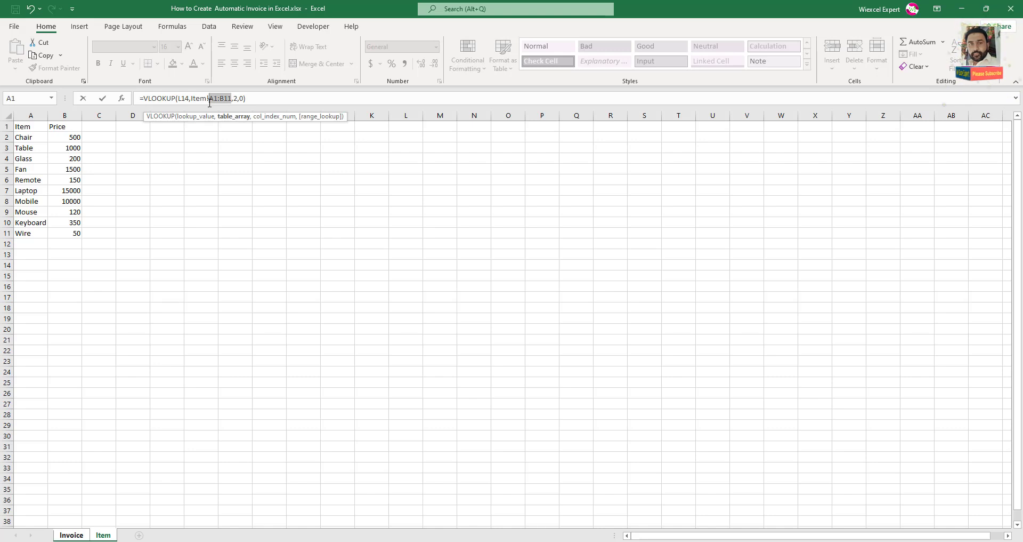
pyautogui.press('F4')
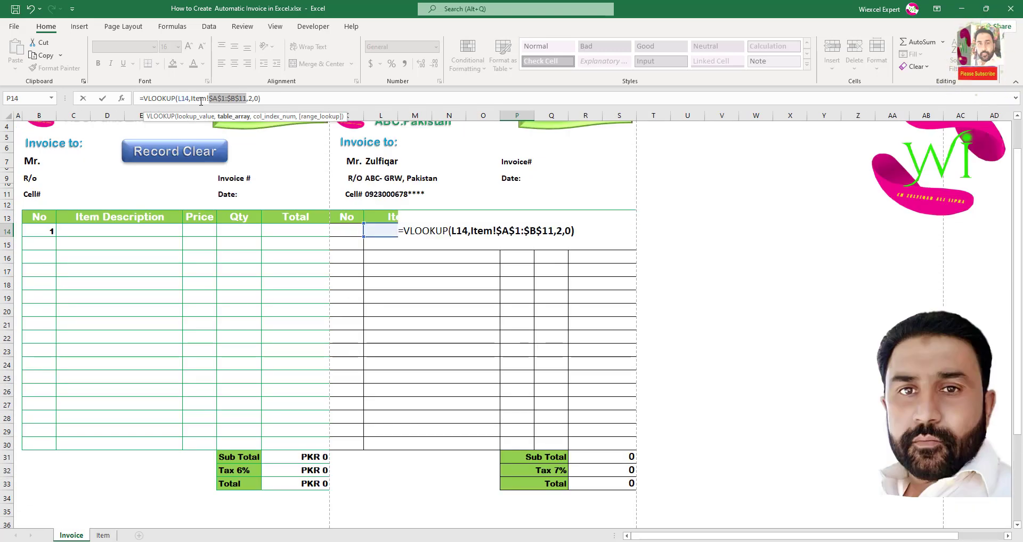
# Commit the P14 price formula and choose Glass as the item in L15.
pyautogui.press('Return')
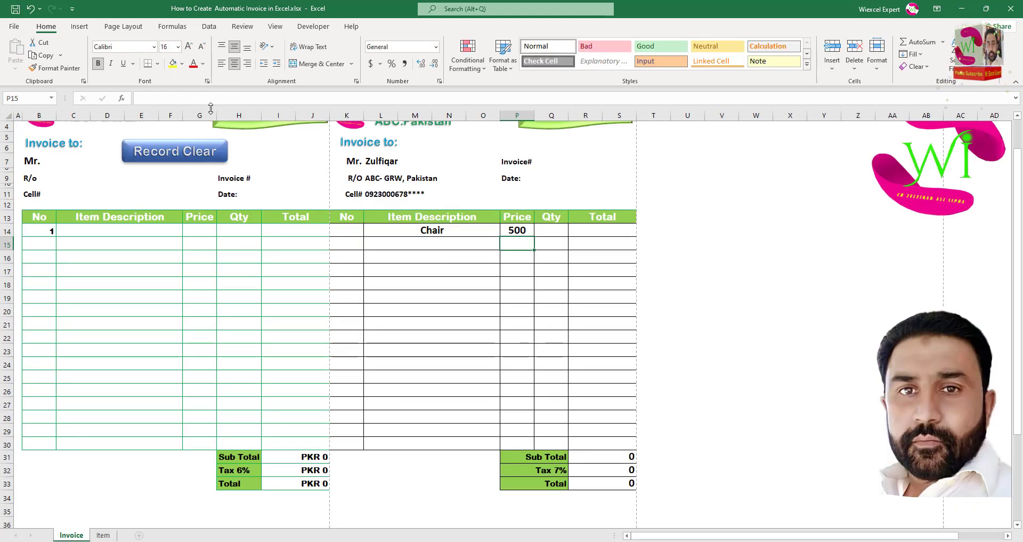
pyautogui.click(484, 243)
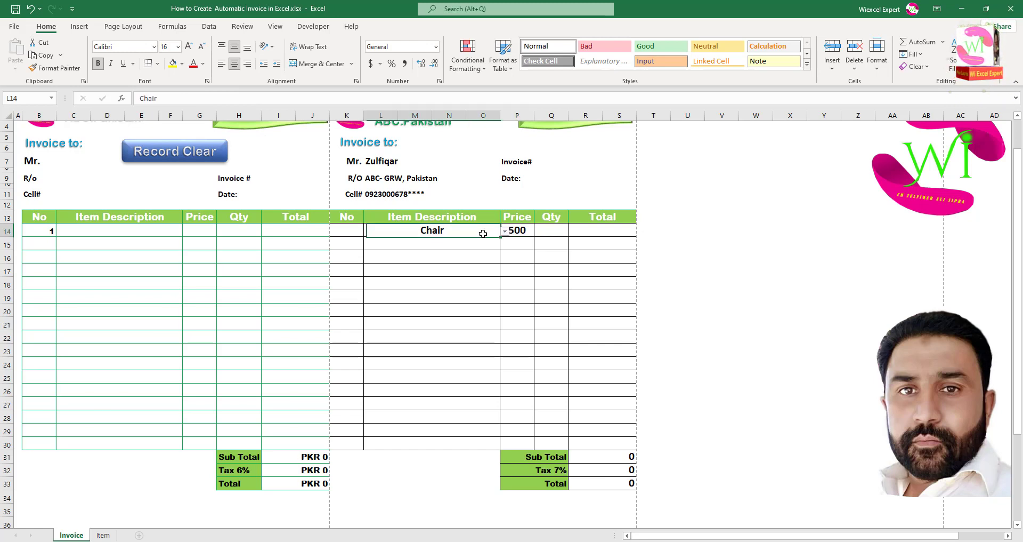
pyautogui.click(504, 247)
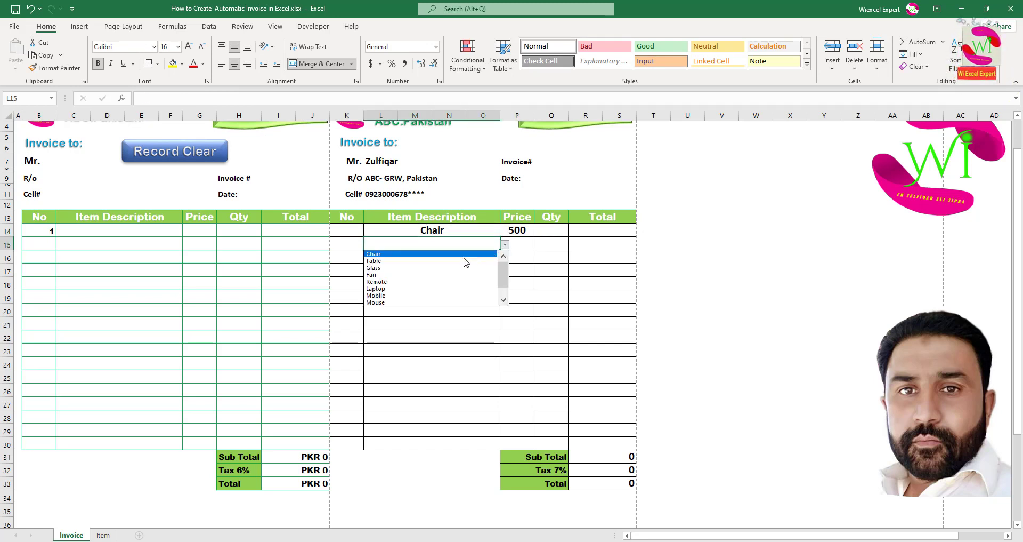
pyautogui.click(463, 261)
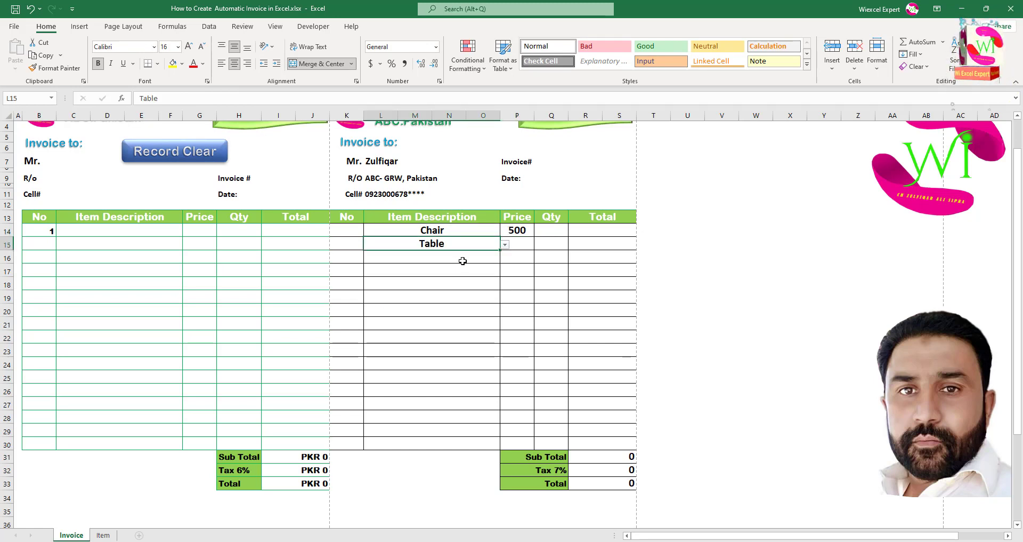
pyautogui.click(505, 246)
pyautogui.click(476, 263)
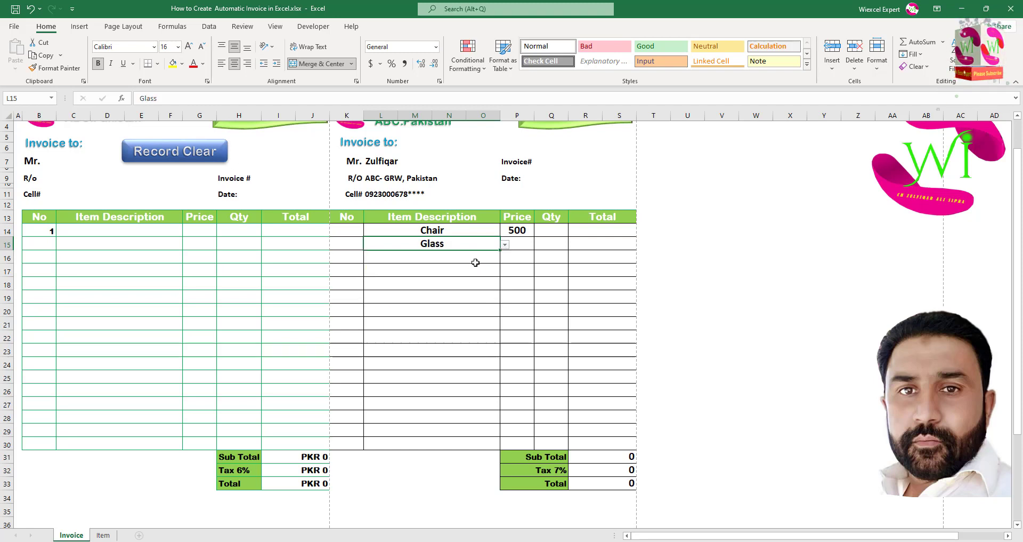
# Copy the P14 price lookup down to P30, then undo the fill.
pyautogui.click(516, 231)
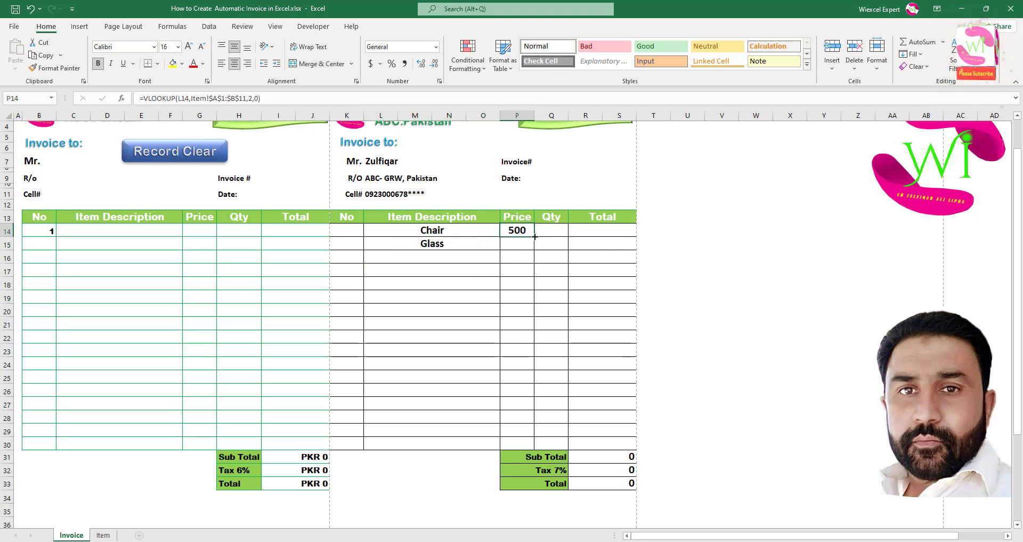
pyautogui.moveTo(535, 237); pyautogui.dragTo(526, 445)
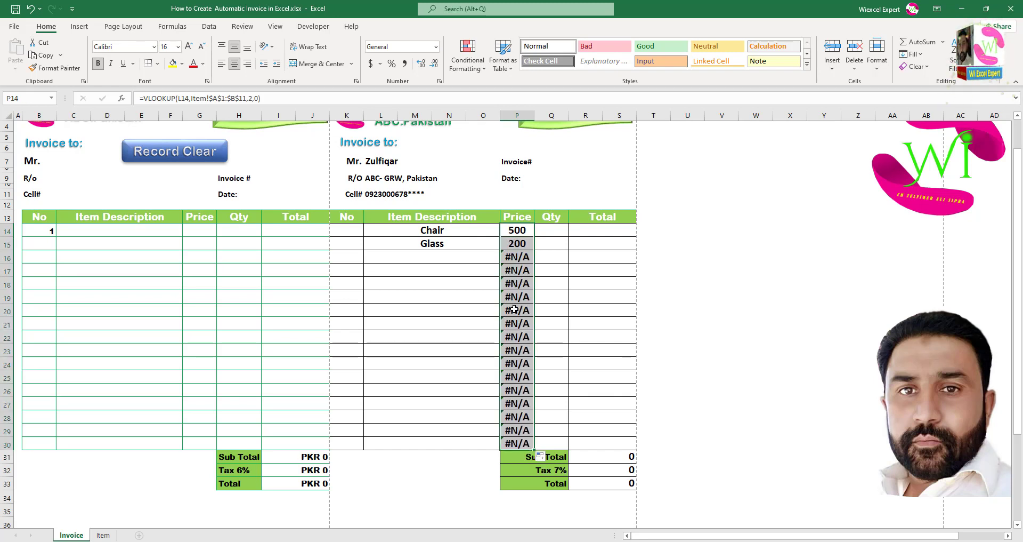
pyautogui.hotkey('ctrl', 'z')
# Change P14 to =IFERROR(VLOOKUP(L14,Item!$A$1:$B$11,2,0),"") so Chair shows 500.
pyautogui.doubleClick(507, 231)
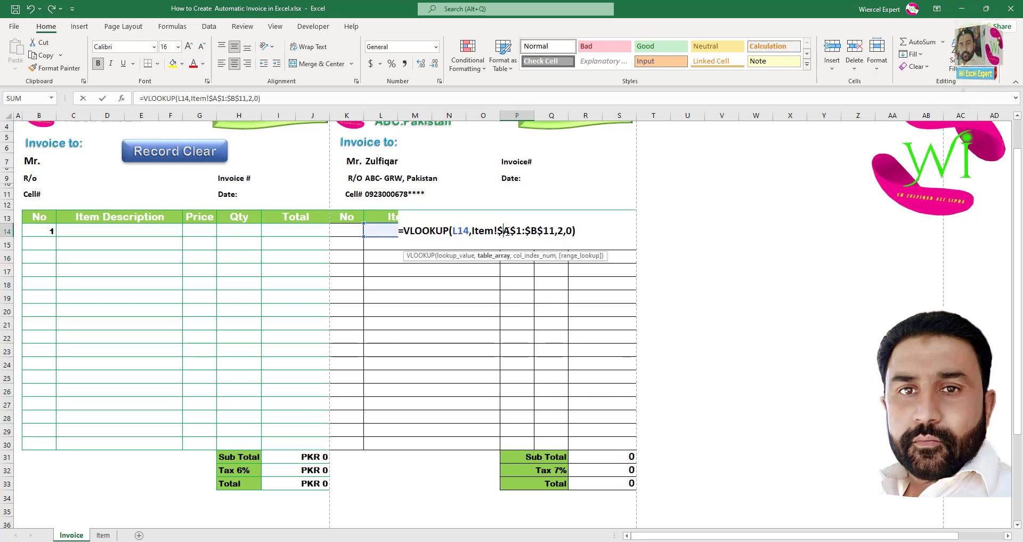
pyautogui.click(405, 231)
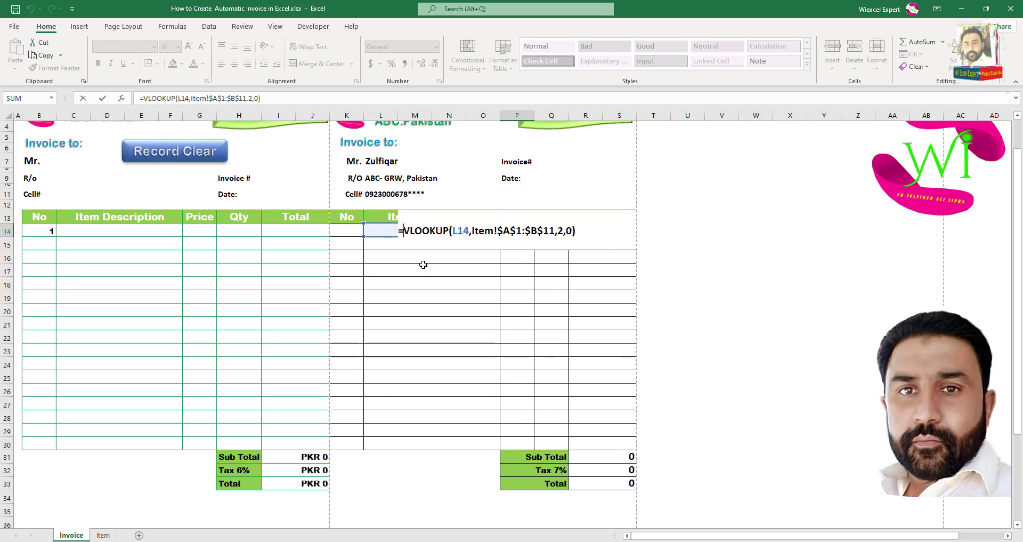
pyautogui.write('iff')
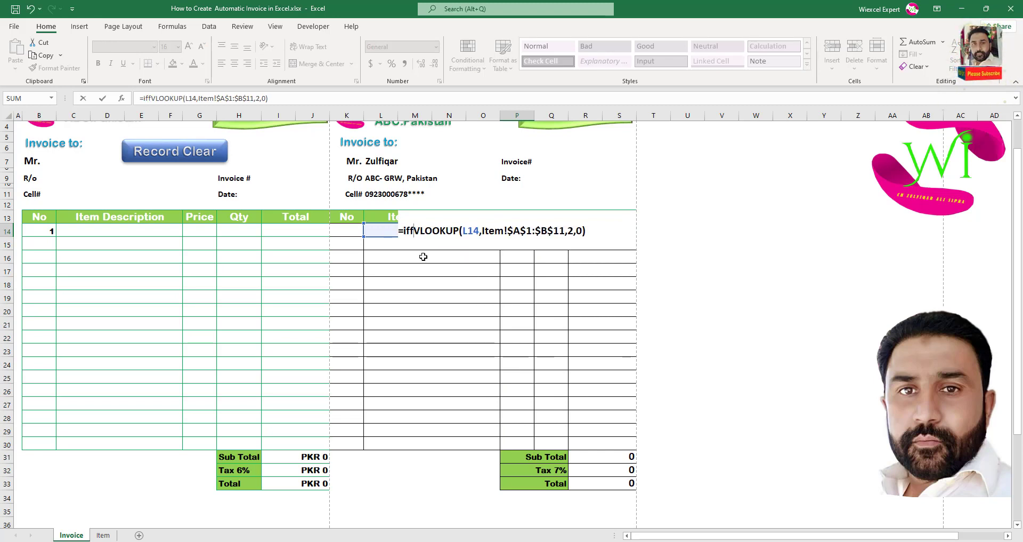
pyautogui.press('BackSpace')
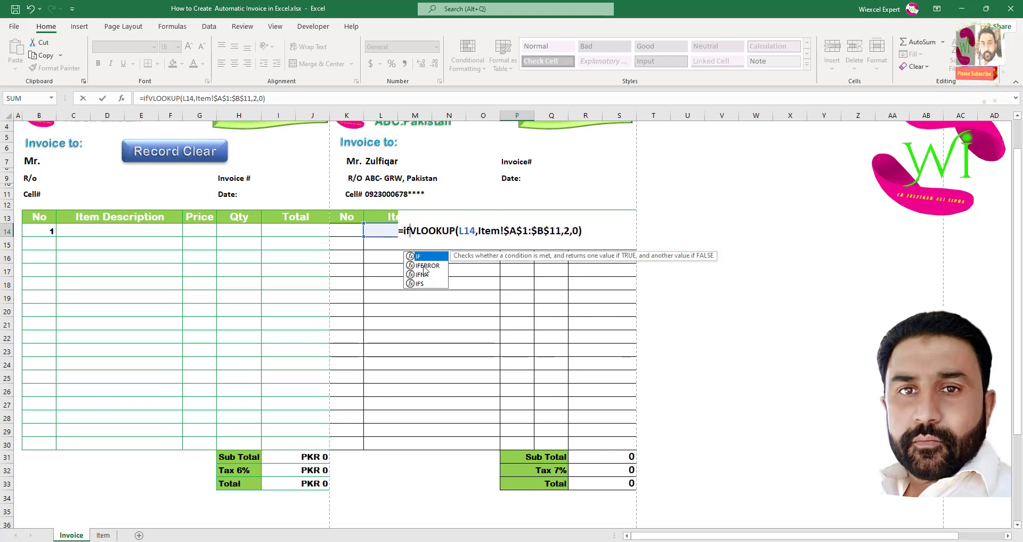
pyautogui.doubleClick(424, 265)
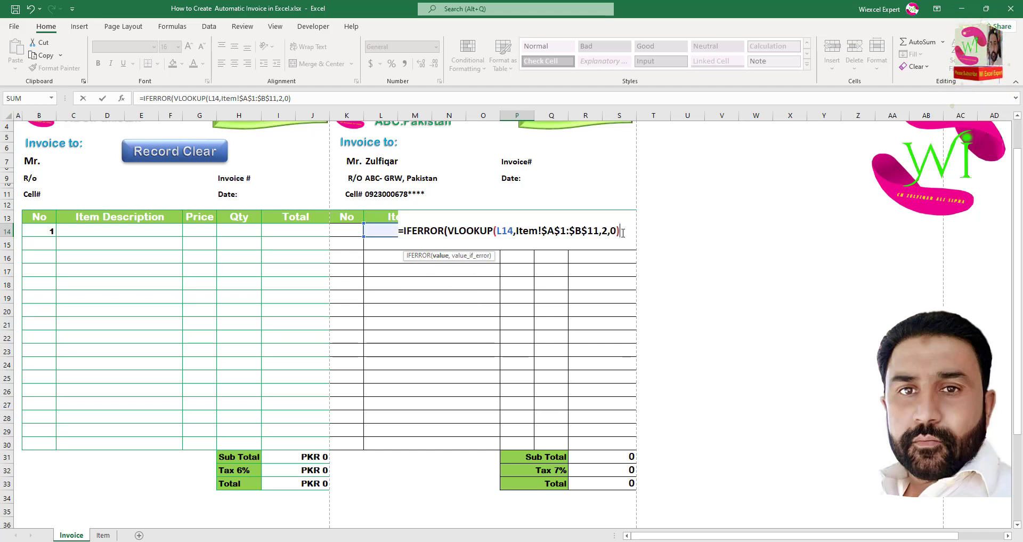
pyautogui.write(',')
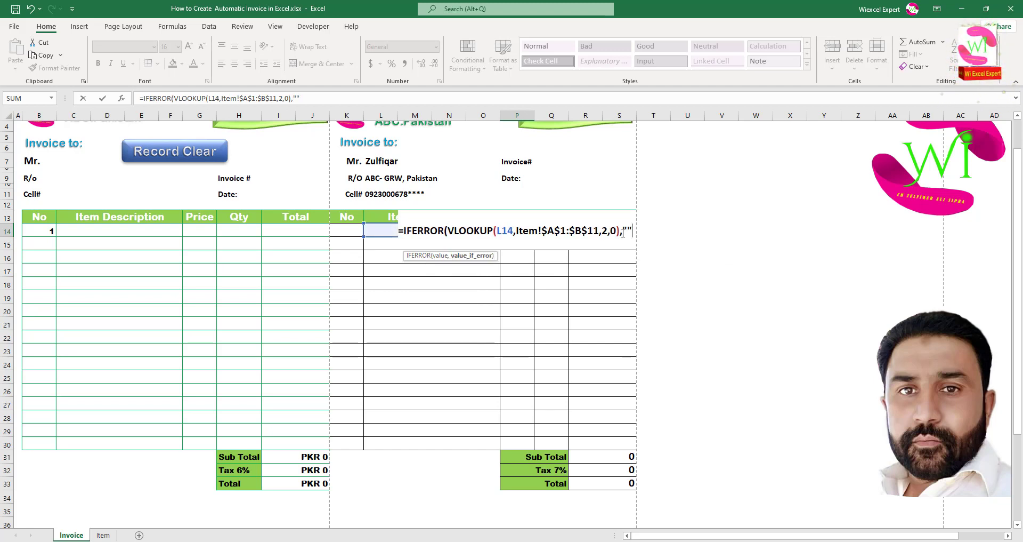
pyautogui.write('"")')
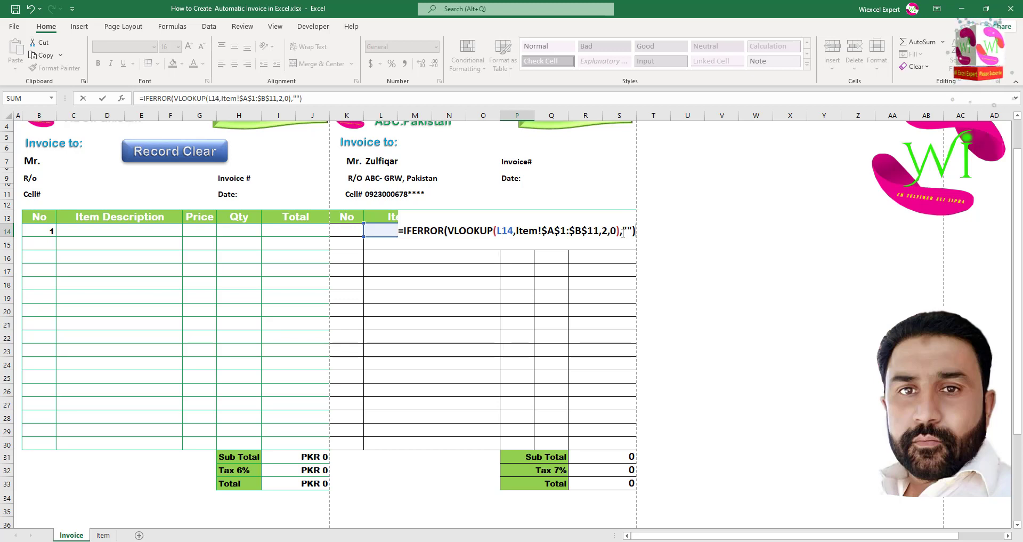
pyautogui.press('Return')
pyautogui.click(530, 230)
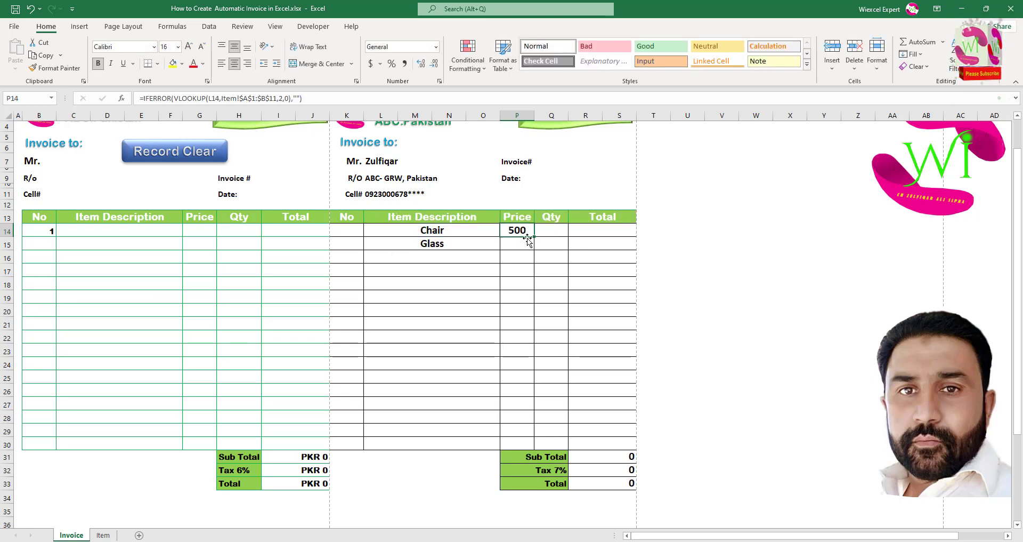
# Fill the IFERROR price formula down to P30 and test it with Fan in rows 16 and 17.
pyautogui.moveTo(534, 236); pyautogui.dragTo(530, 447)
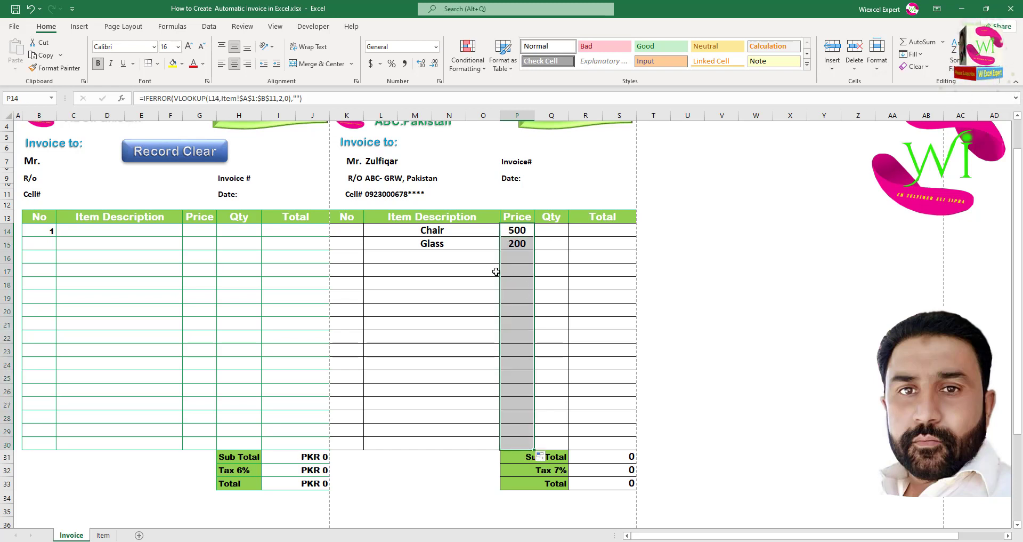
pyautogui.click(466, 258)
pyautogui.click(504, 258)
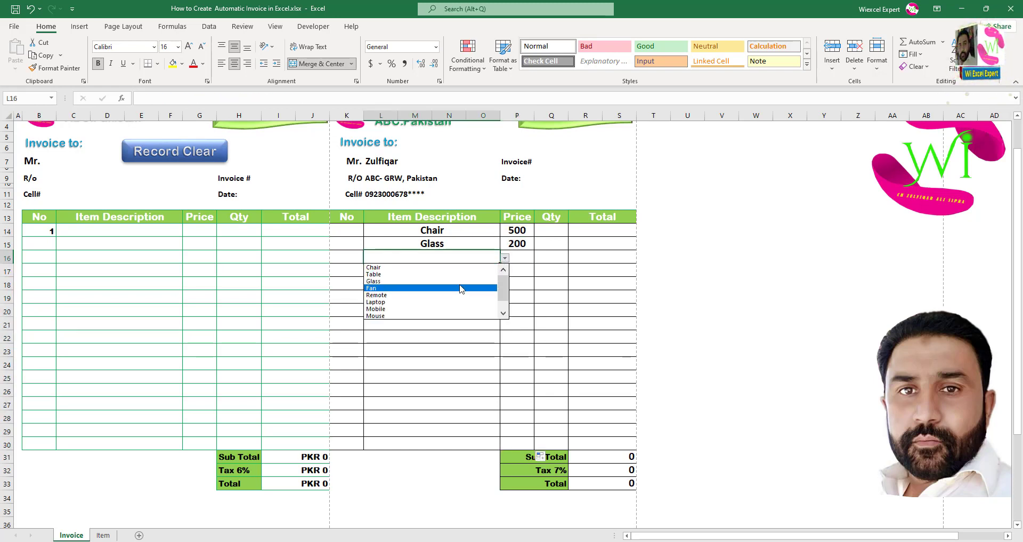
pyautogui.click(462, 288)
pyautogui.click(493, 272)
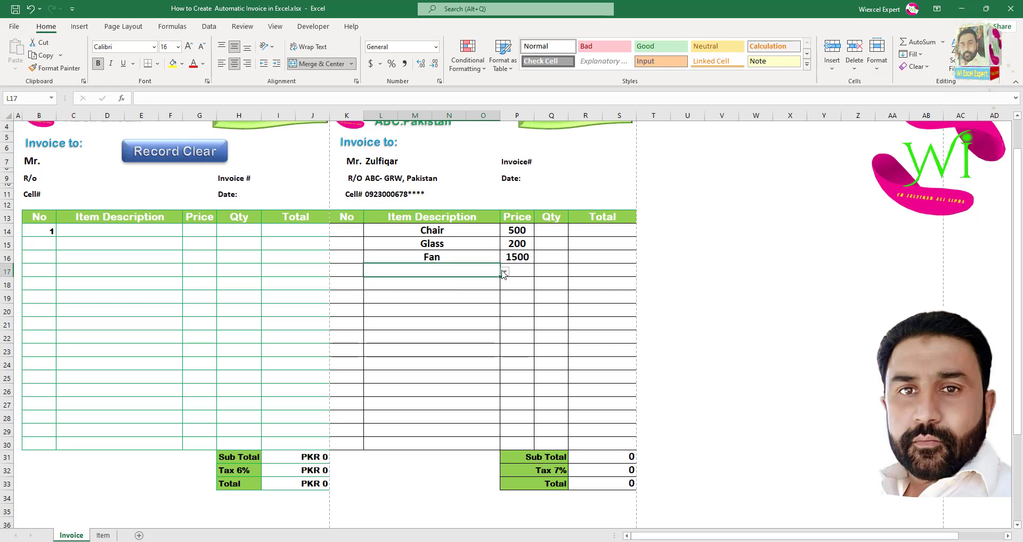
pyautogui.click(504, 271)
pyautogui.click(464, 301)
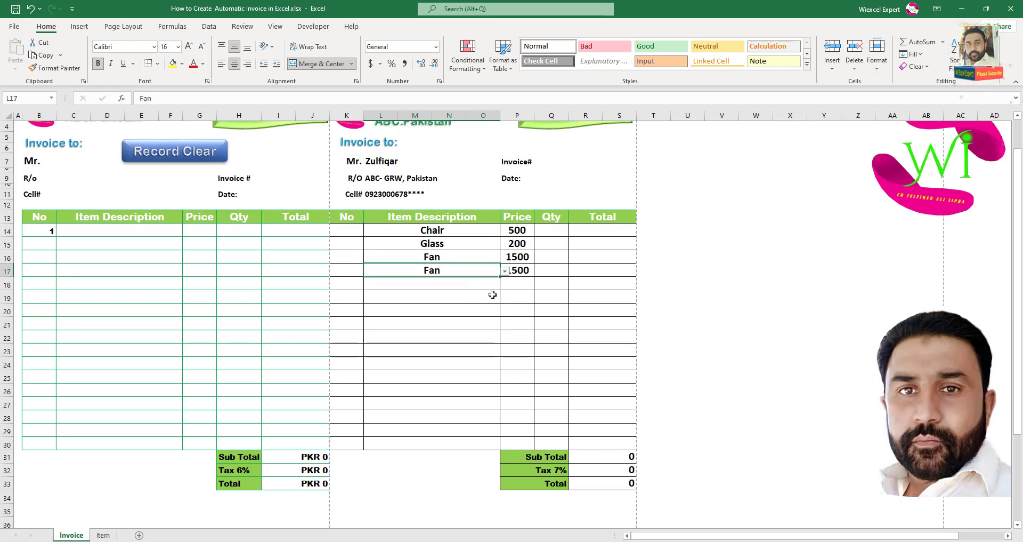
# Clear the contents of the test items in L15:L17, leaving only Chair.
pyautogui.keyDown('shift'); pyautogui.click(457, 244); pyautogui.keyUp('shift')
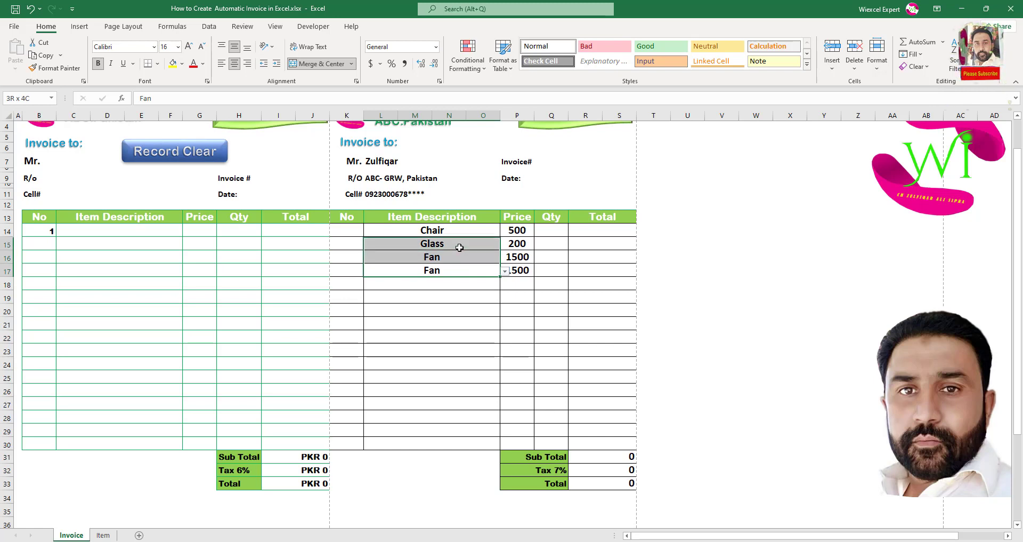
pyautogui.rightClick(459, 247)
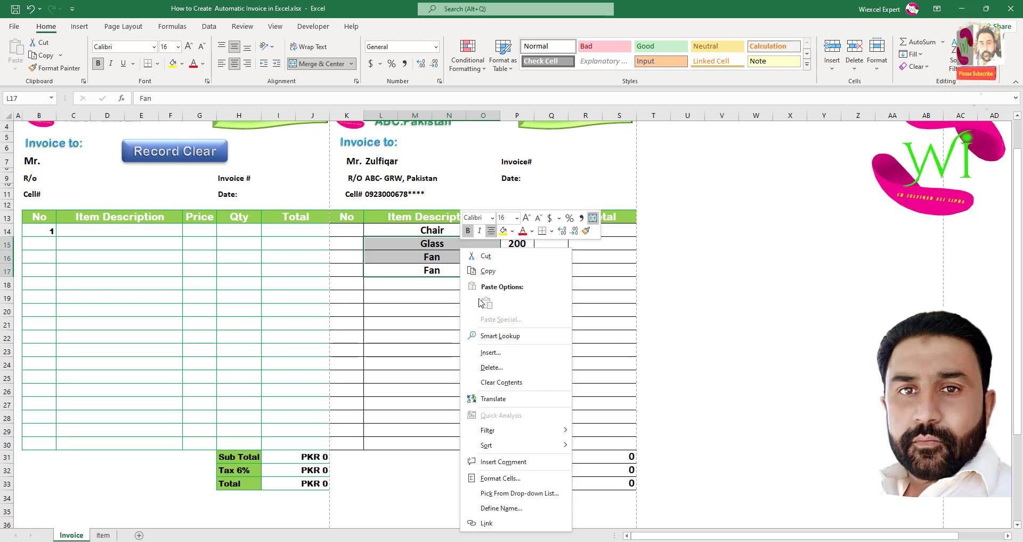
pyautogui.click(501, 382)
pyautogui.click(448, 246)
pyautogui.click(550, 231)
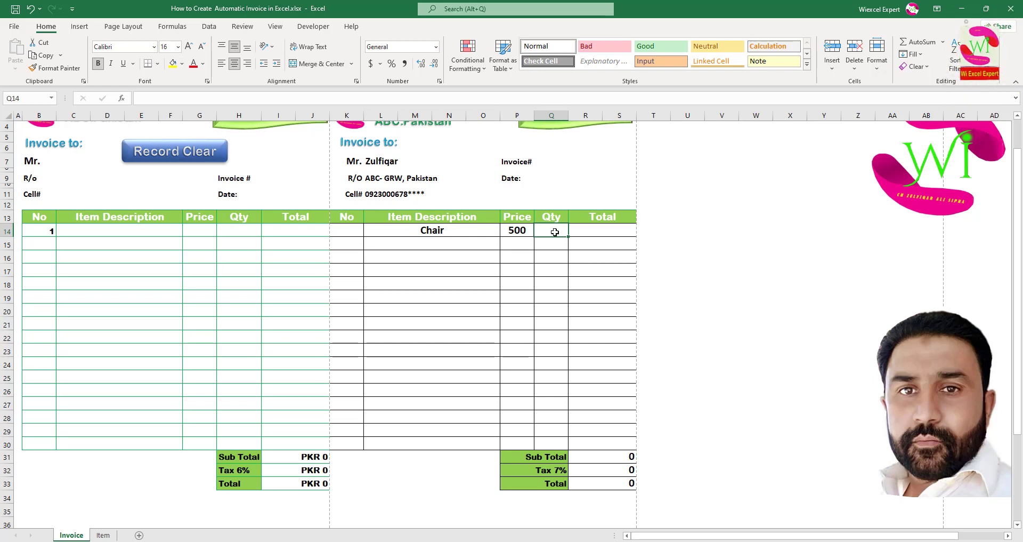
# Enter quantity 2 in Q14 and =SUM(P14*Q14) in R14, giving Chair's total 1000.
pyautogui.write('2')
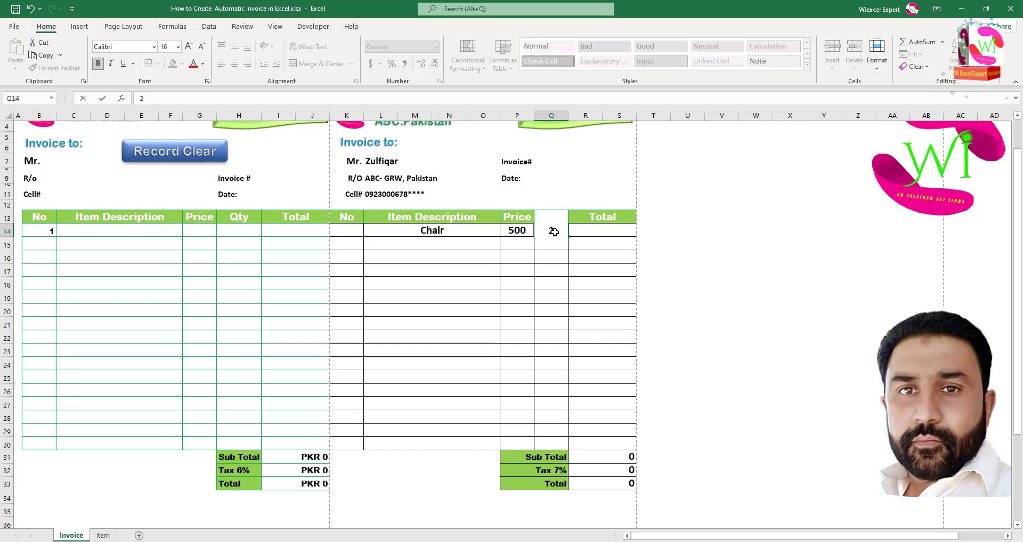
pyautogui.press('Return')
pyautogui.click(595, 228)
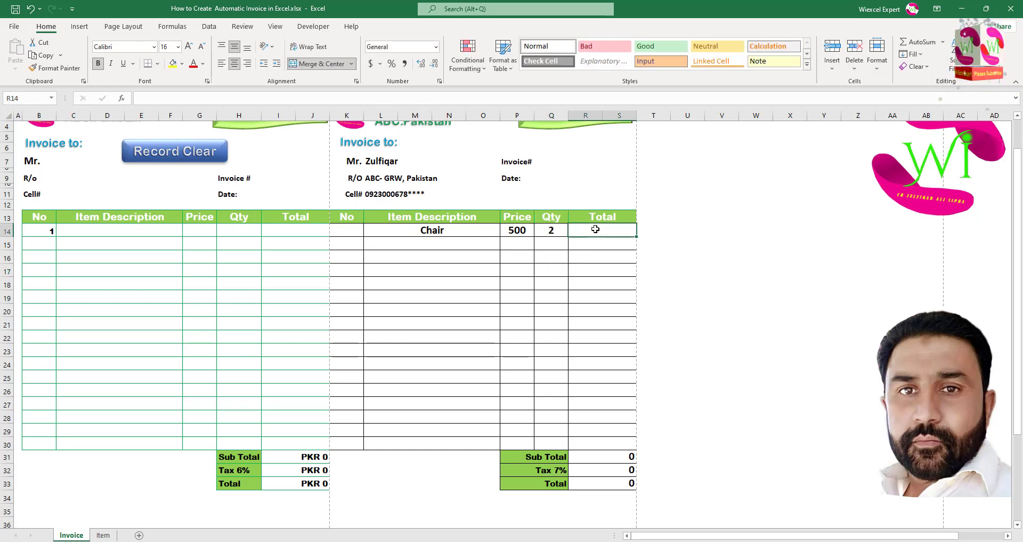
pyautogui.write('=s')
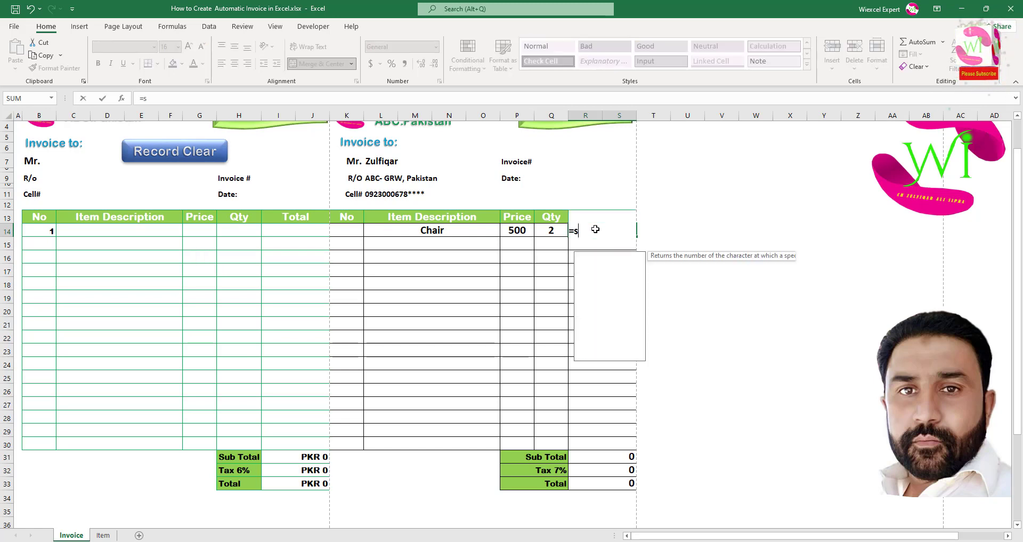
pyautogui.write('um(')
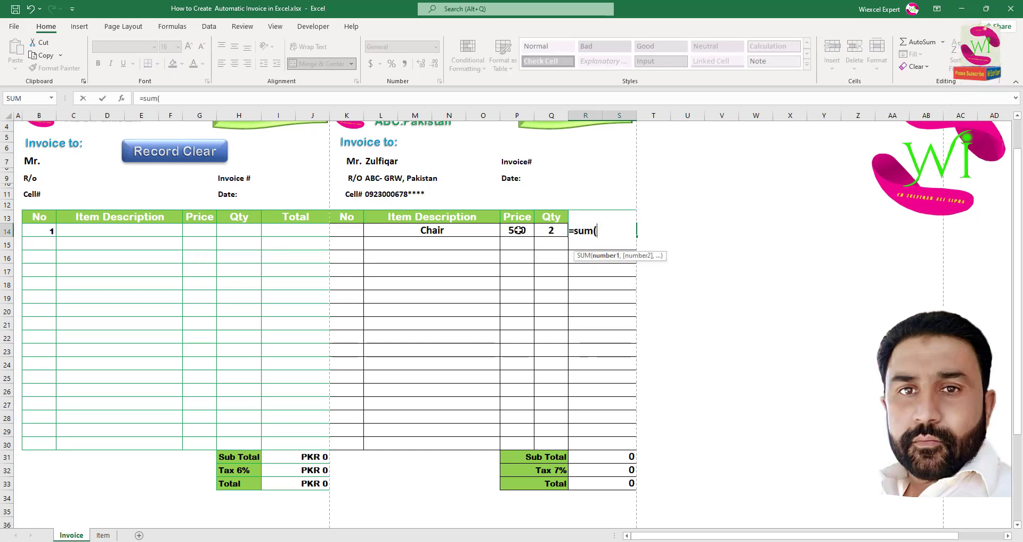
pyautogui.click(518, 231)
pyautogui.write('*')
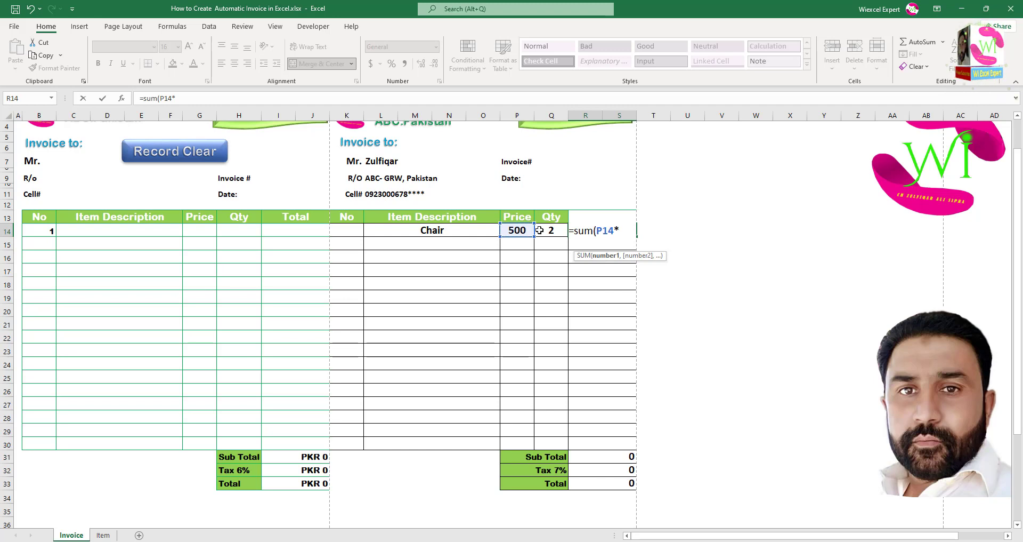
pyautogui.click(539, 230)
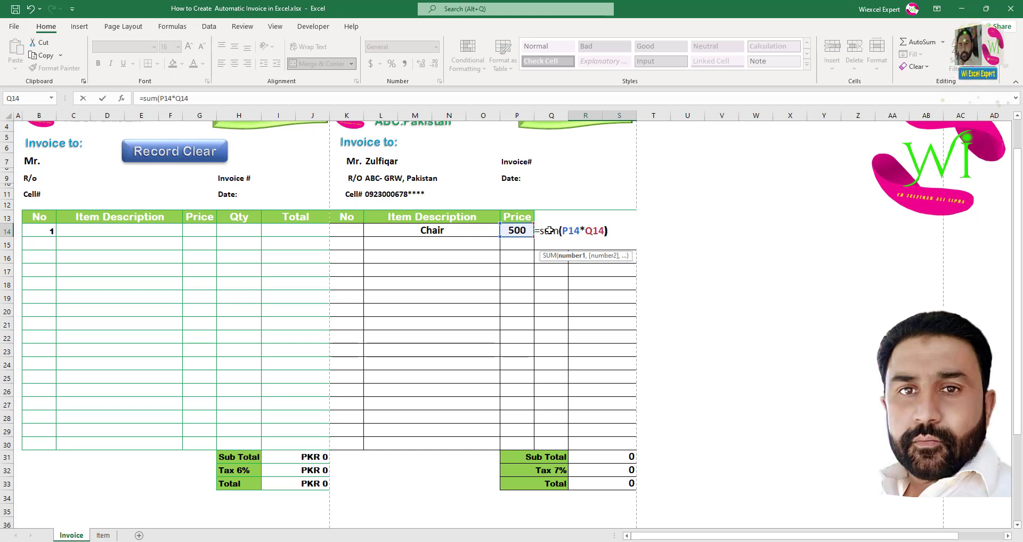
pyautogui.write(')')
pyautogui.press('Return')
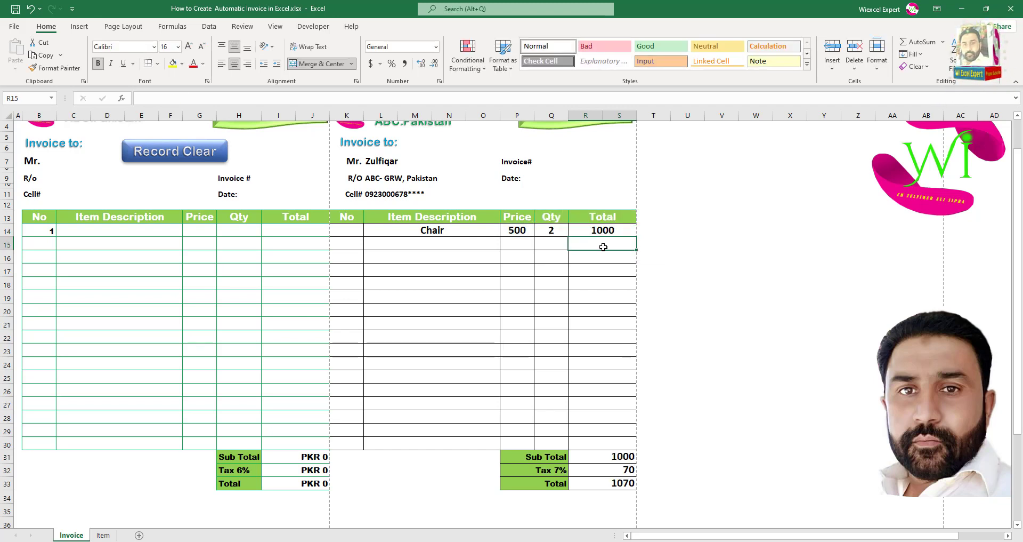
pyautogui.click(607, 232)
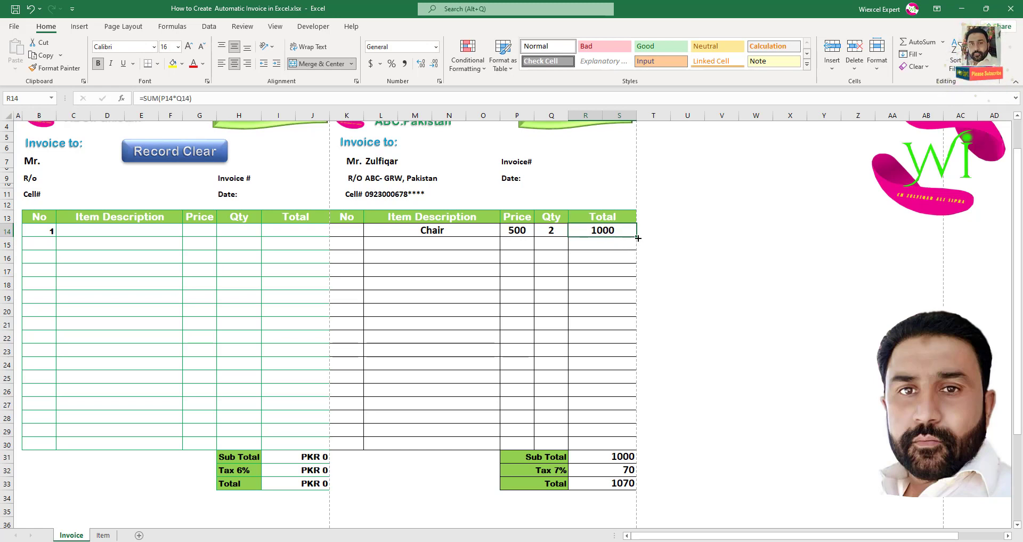
# Change the R14 total to =IFERROR(SUM(P14*Q14),"").
pyautogui.moveTo(636, 250); pyautogui.dragTo(638, 311)
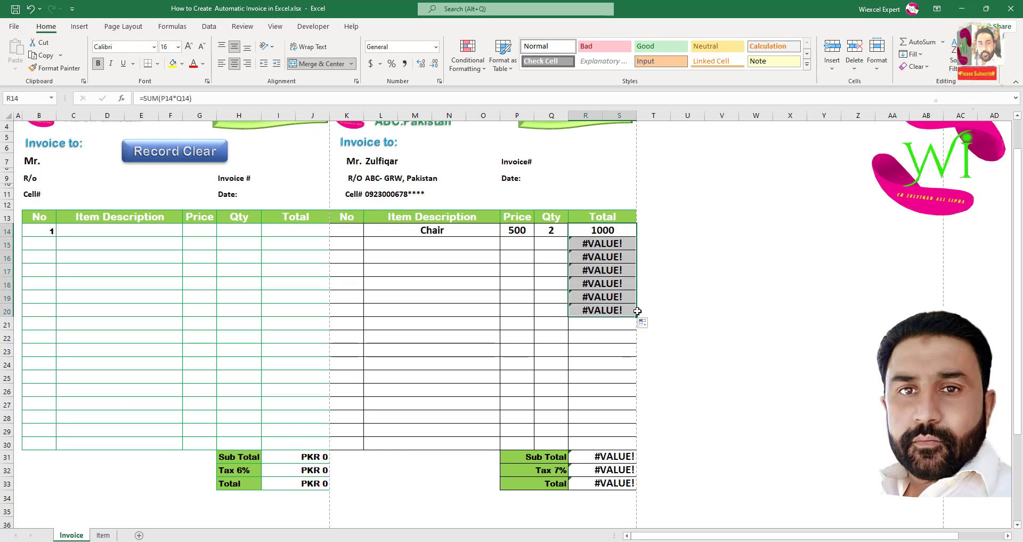
pyautogui.hotkey('ctrl', 'z')
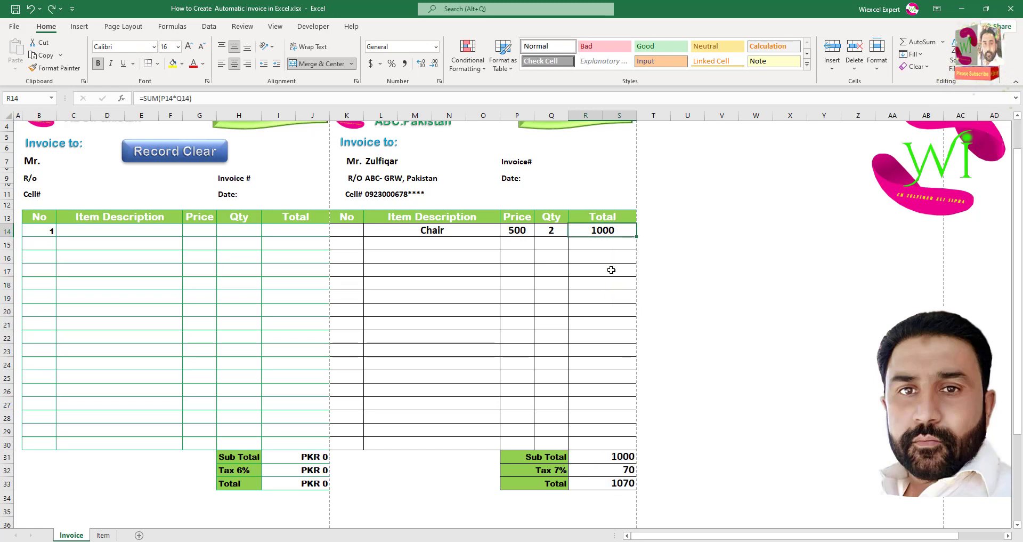
pyautogui.doubleClick(582, 230)
pyautogui.click(540, 230)
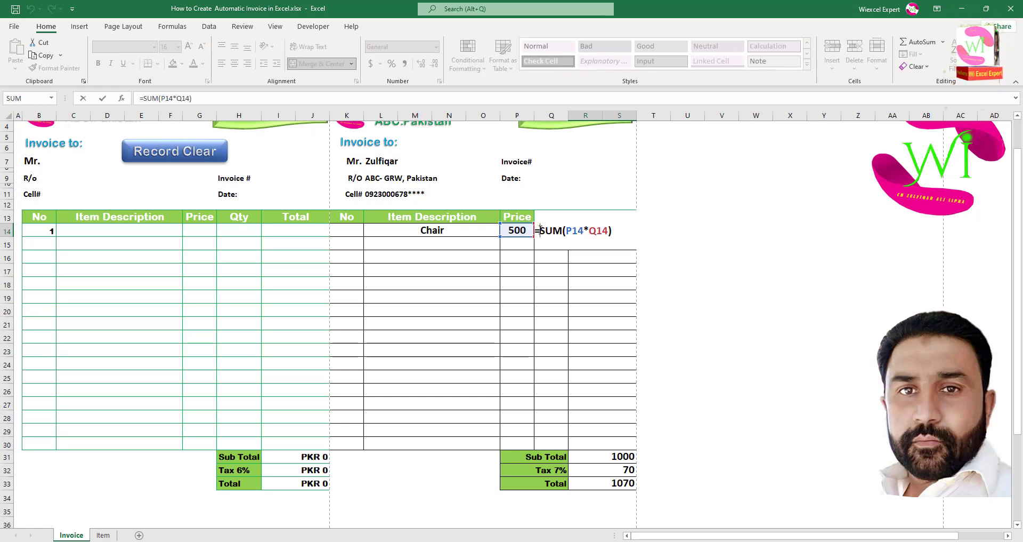
pyautogui.write('if')
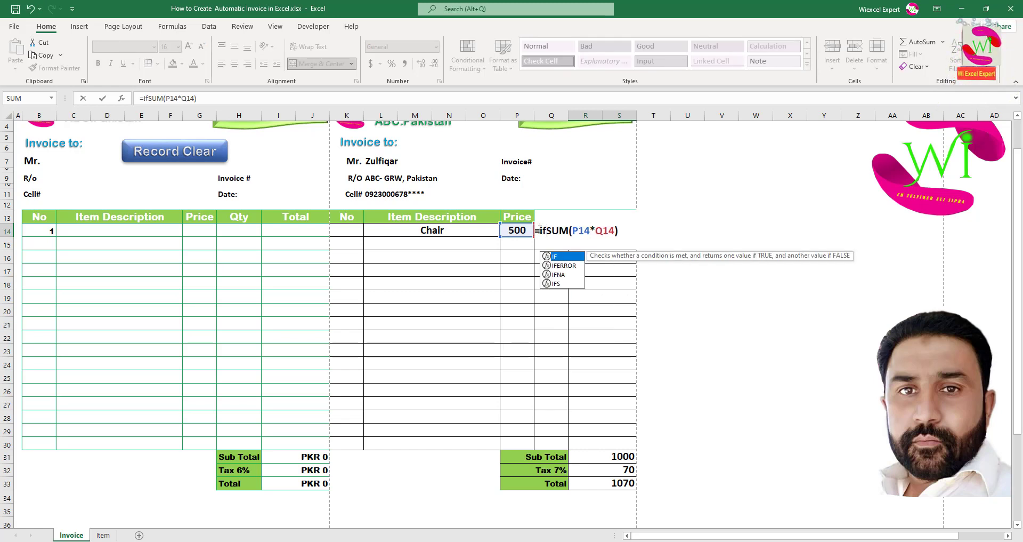
pyautogui.doubleClick(574, 267)
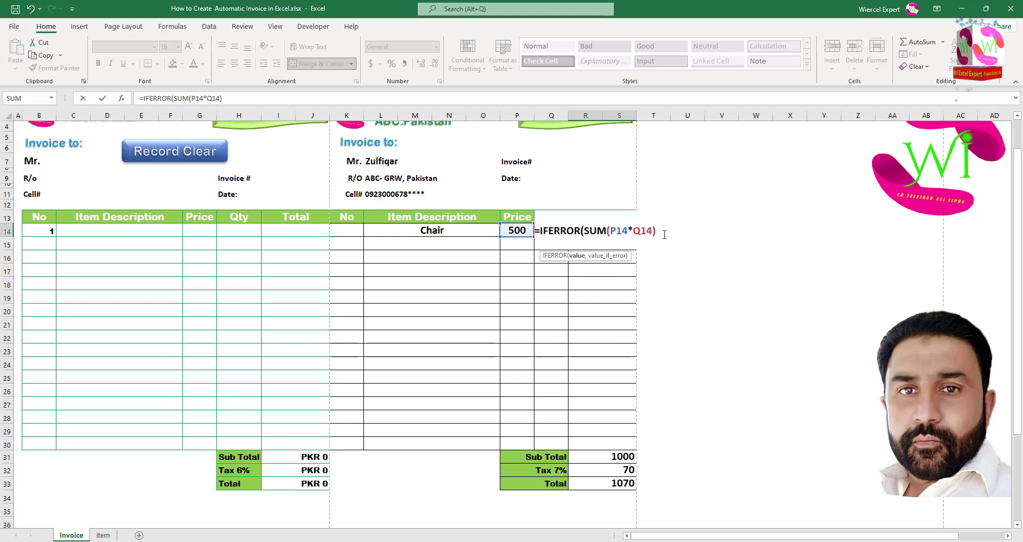
pyautogui.write(',')
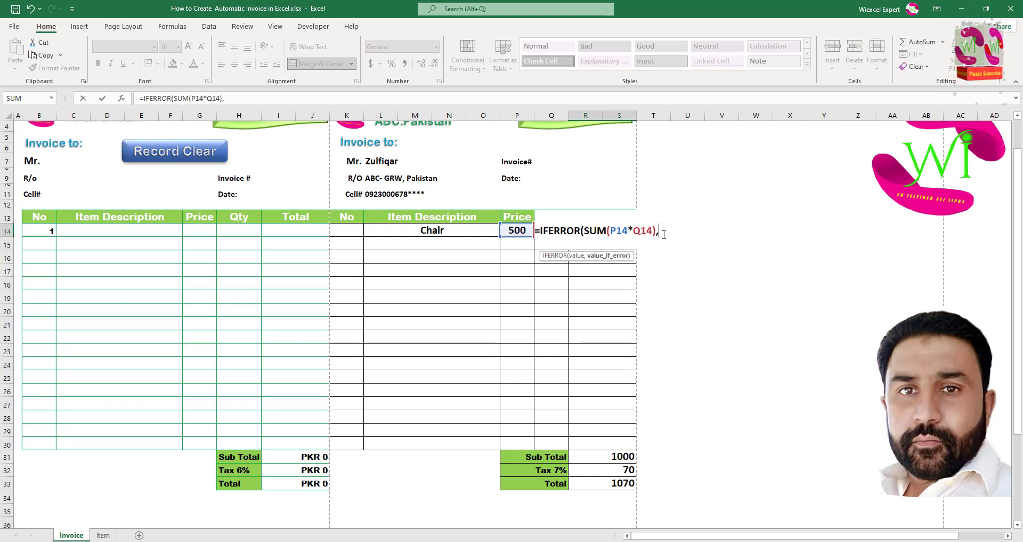
pyautogui.write('"")')
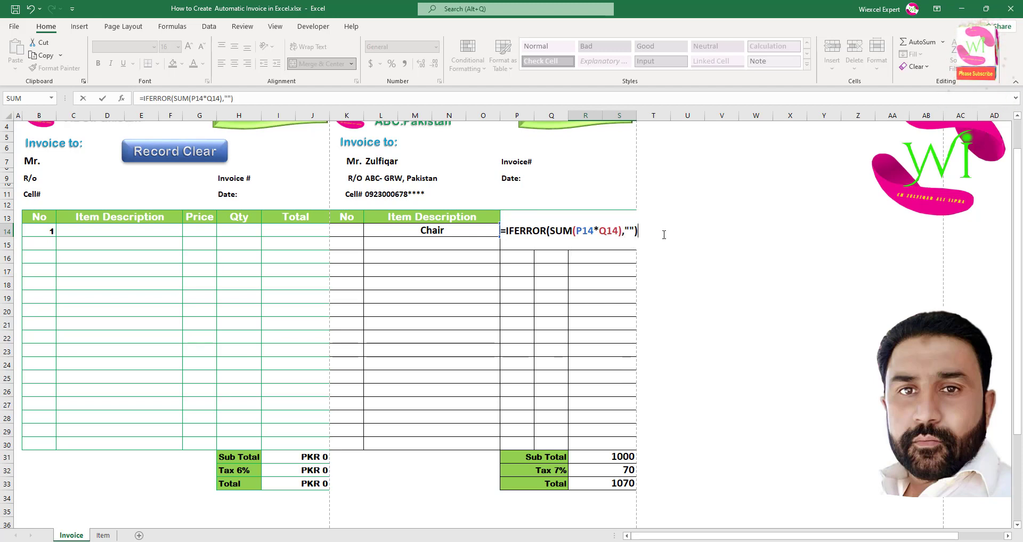
pyautogui.press('Return')
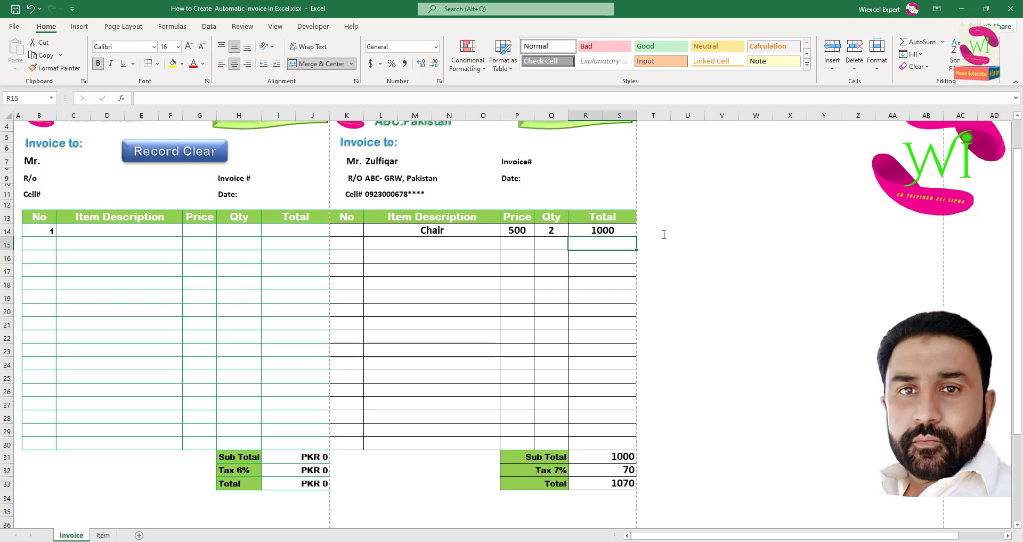
# Copy the R14 total formula down through R30.
pyautogui.click(628, 228)
pyautogui.moveTo(638, 237); pyautogui.dragTo(637, 449)
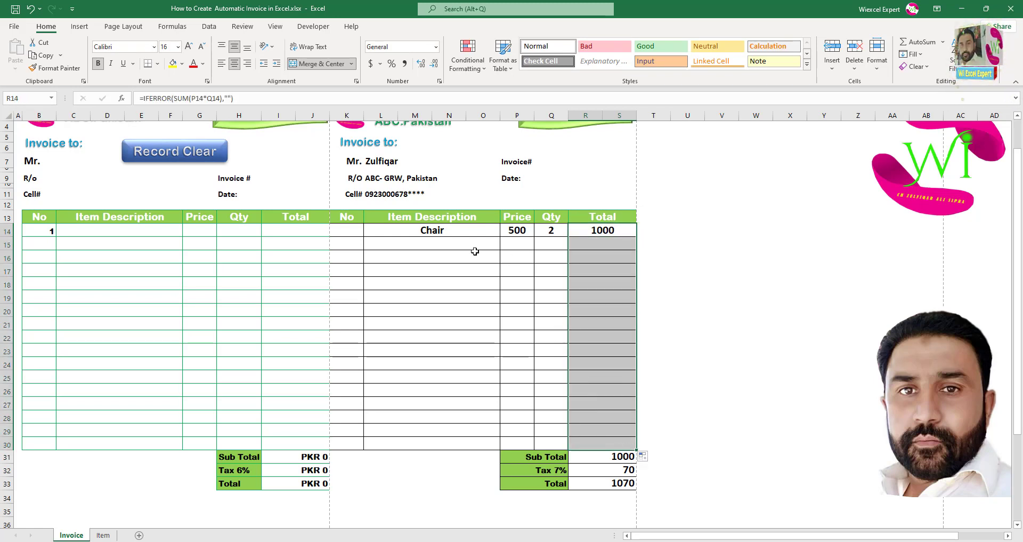
pyautogui.click(457, 246)
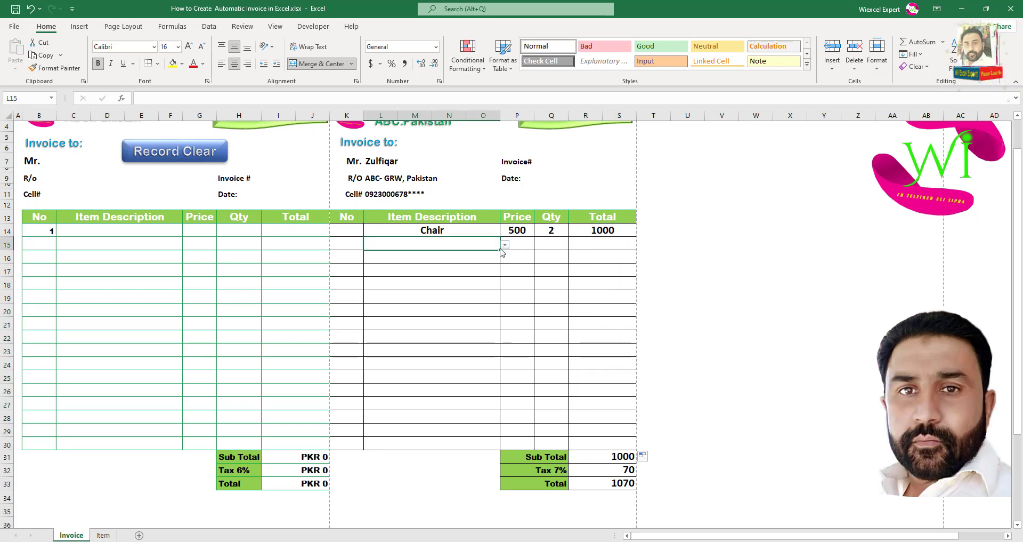
pyautogui.click(457, 297)
pyautogui.click(506, 301)
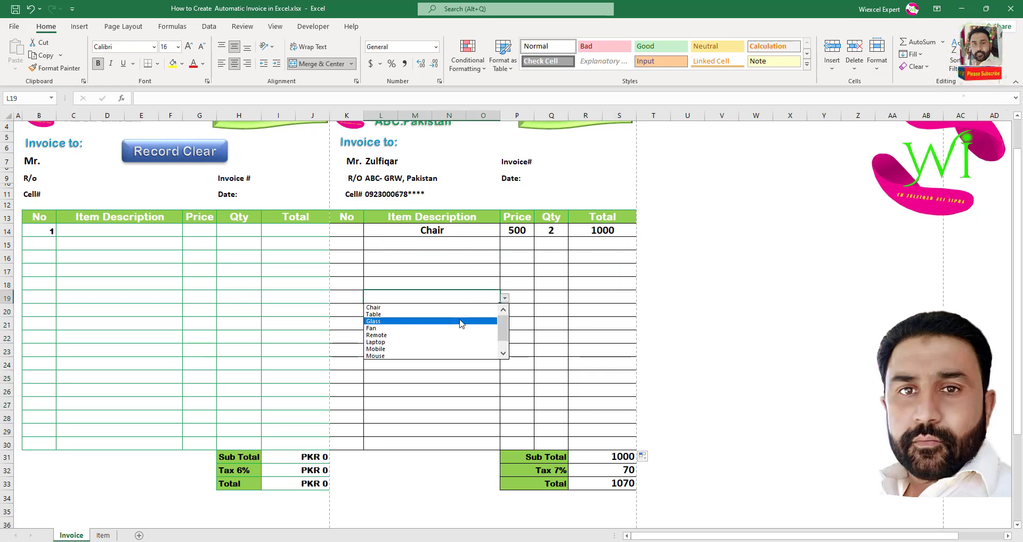
pyautogui.click(464, 321)
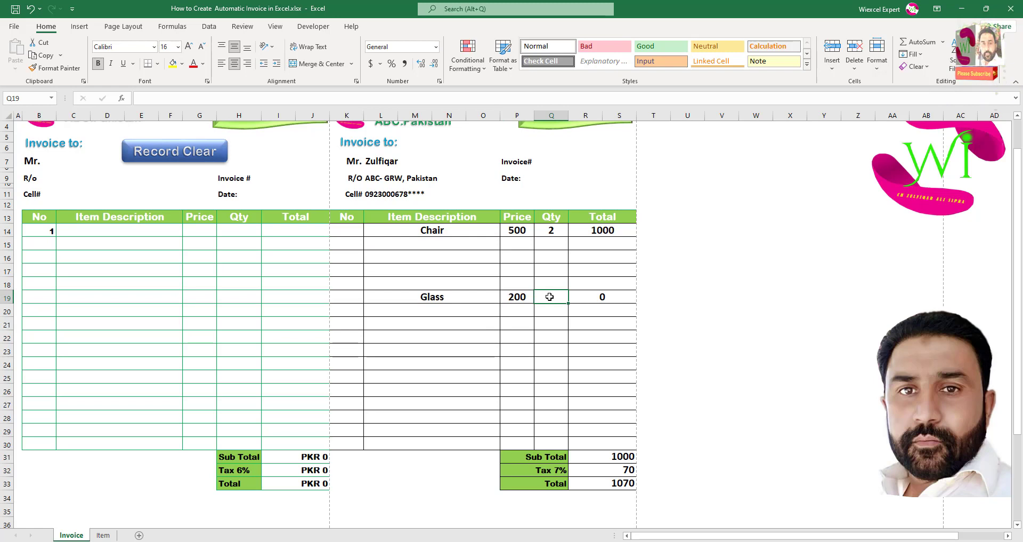
pyautogui.write('14')
pyautogui.click(526, 314)
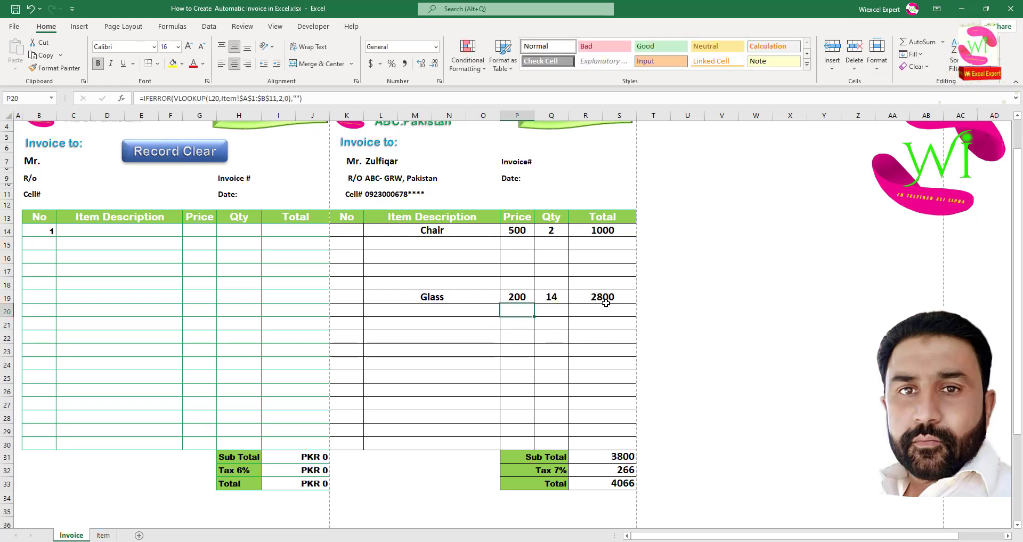
pyautogui.hotkey('ctrl', 'z')
pyautogui.hotkey('ctrl', 'z')
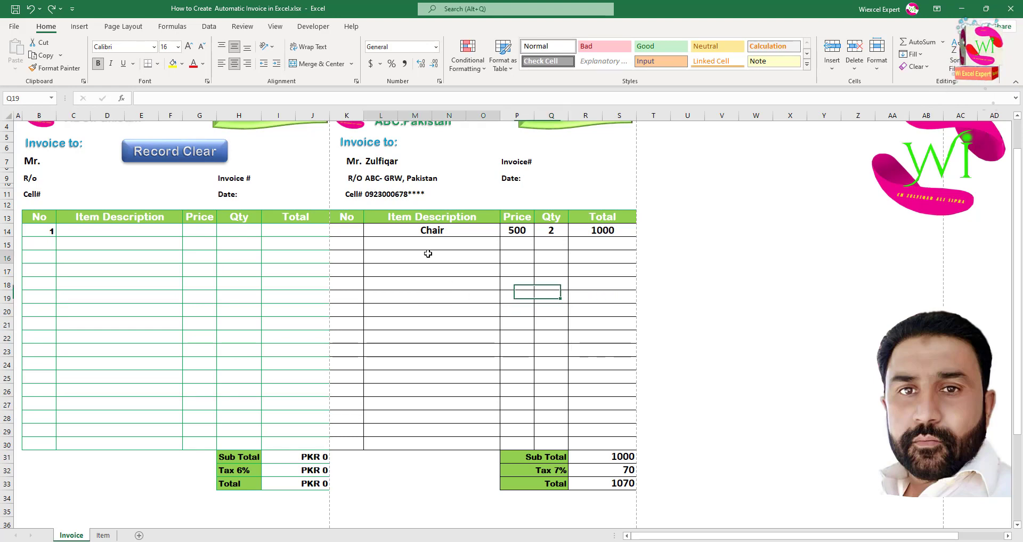
pyautogui.click(428, 254)
pyautogui.click(349, 227)
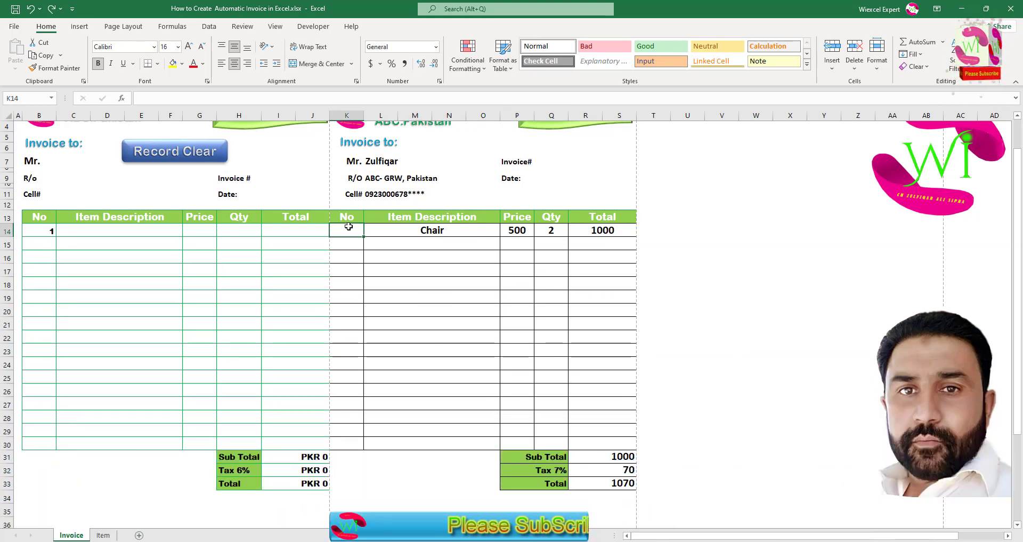
# Number K14 as 1 and enter =IF(L15=ISBLANK(FALSE)," ",K14+1) in K15.
pyautogui.write('1')
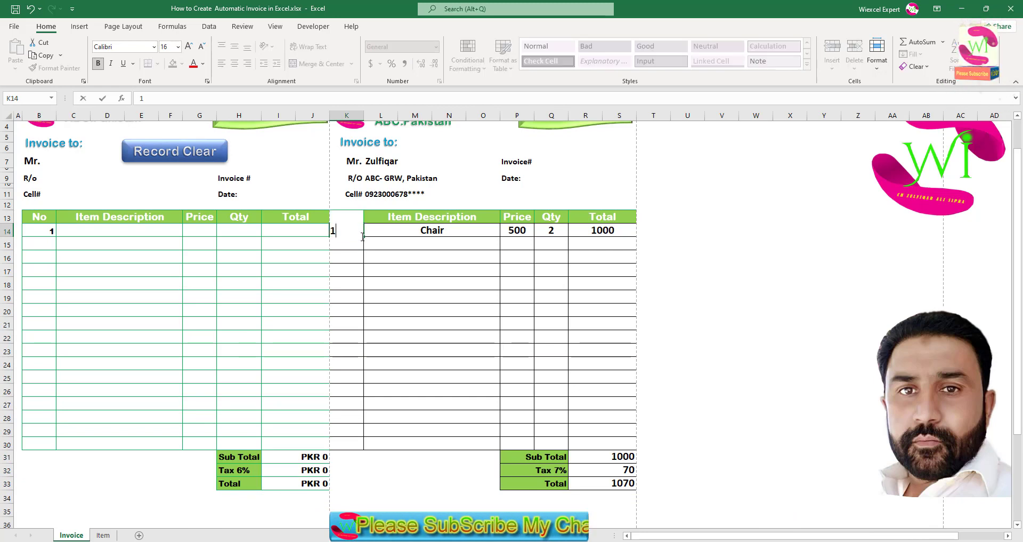
pyautogui.press('Return')
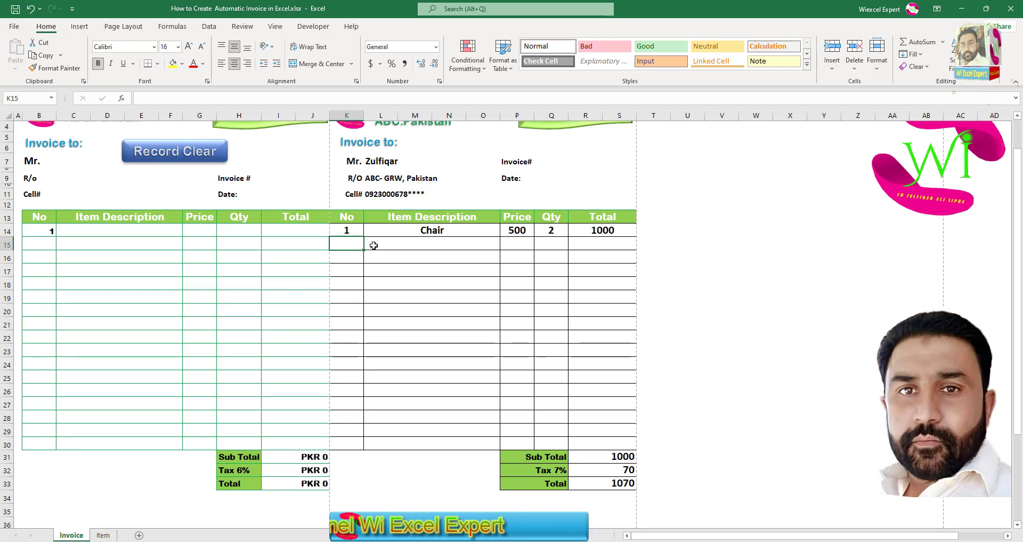
pyautogui.write('=if')
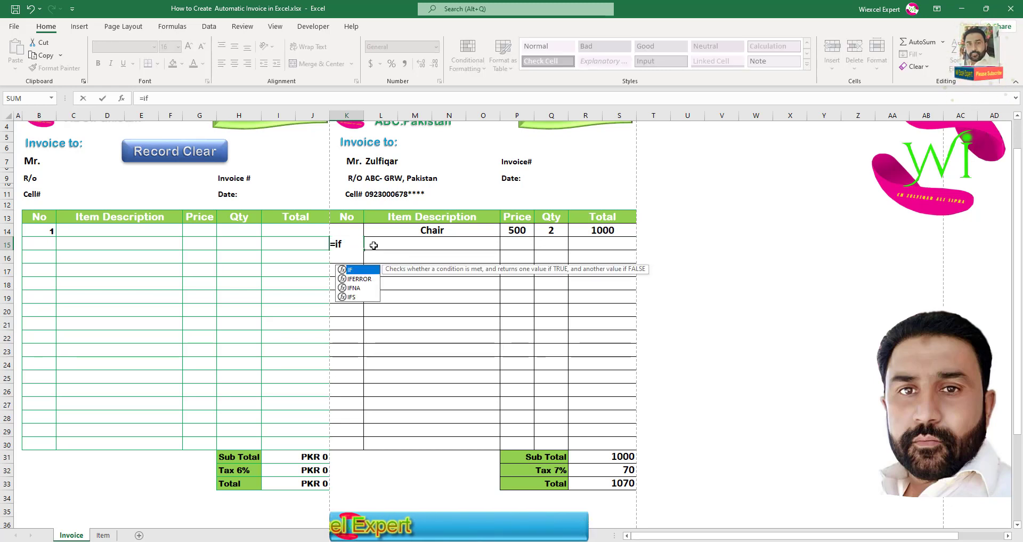
pyautogui.write('(')
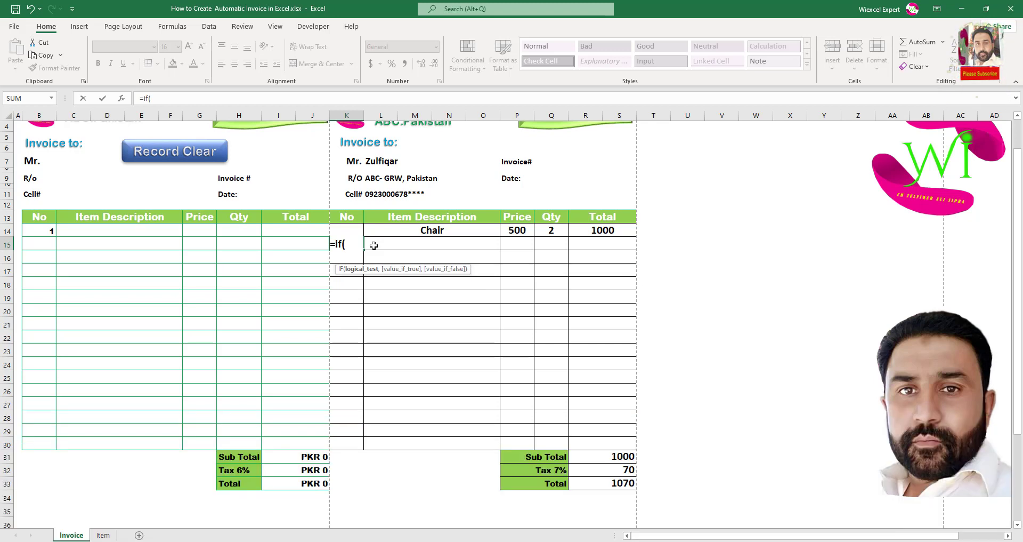
pyautogui.click(439, 244)
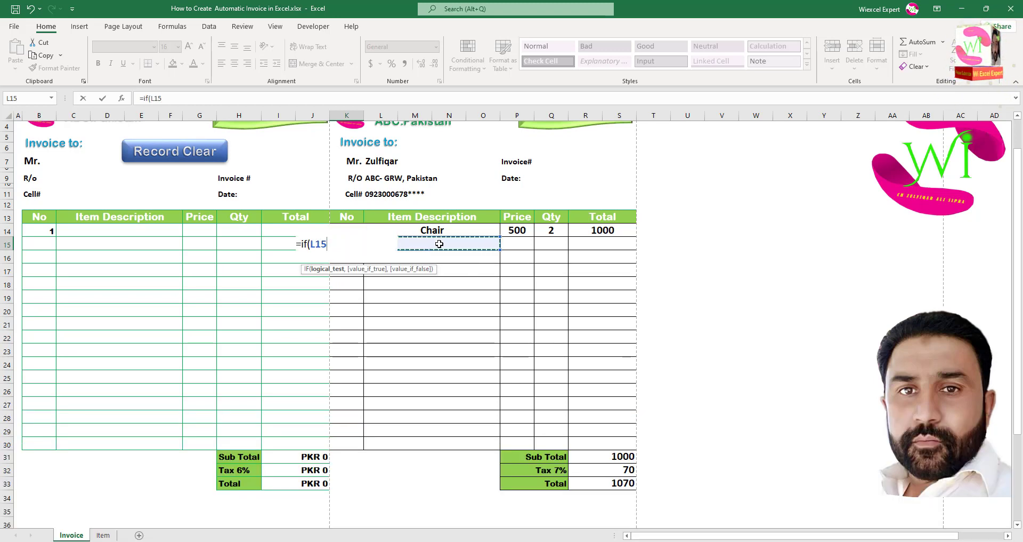
pyautogui.write('=is')
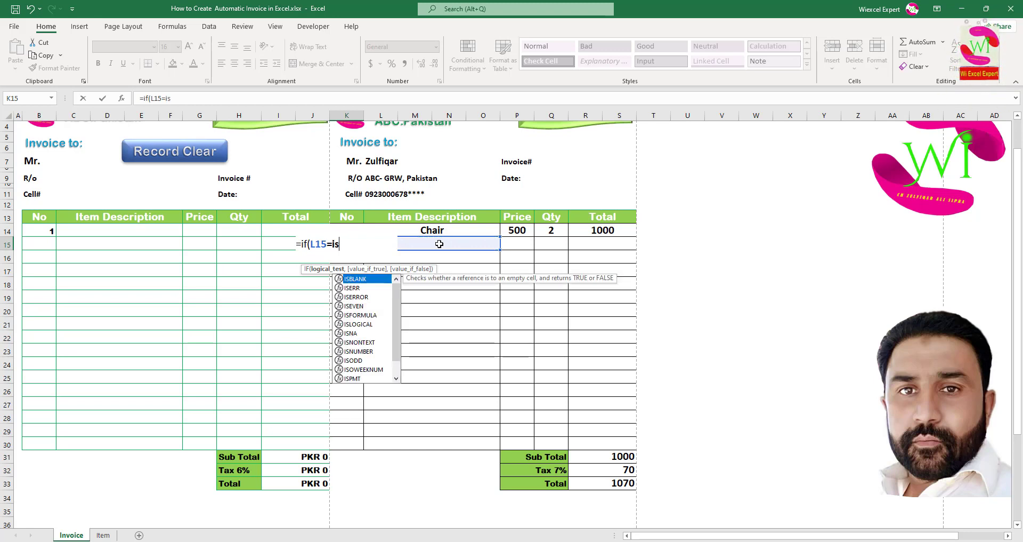
pyautogui.doubleClick(381, 279)
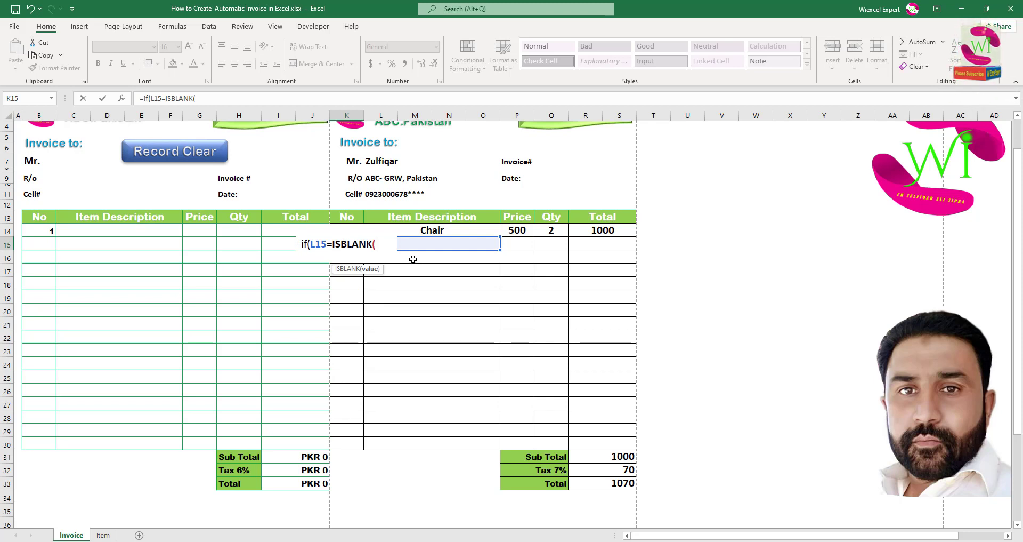
pyautogui.write('Fa')
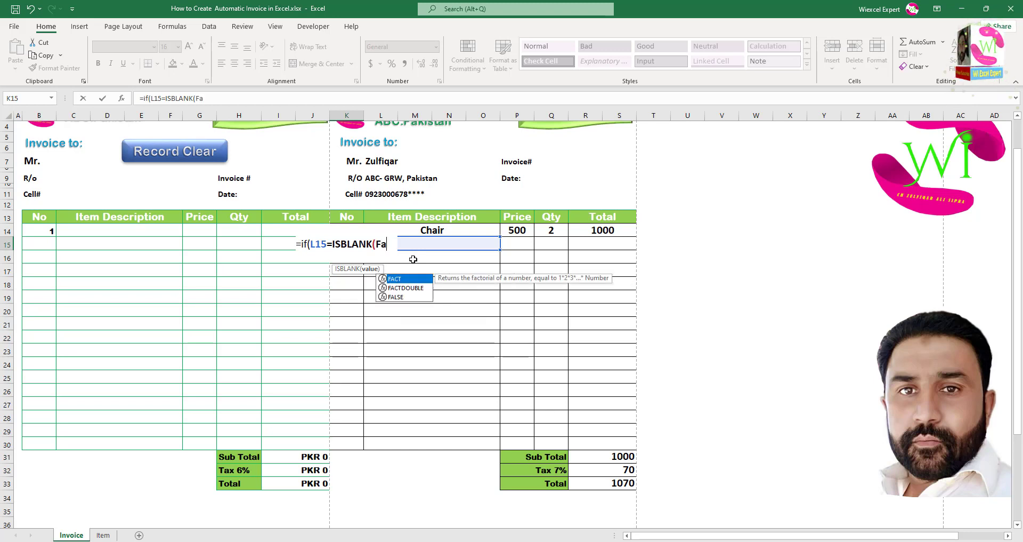
pyautogui.doubleClick(407, 296)
pyautogui.write(')')
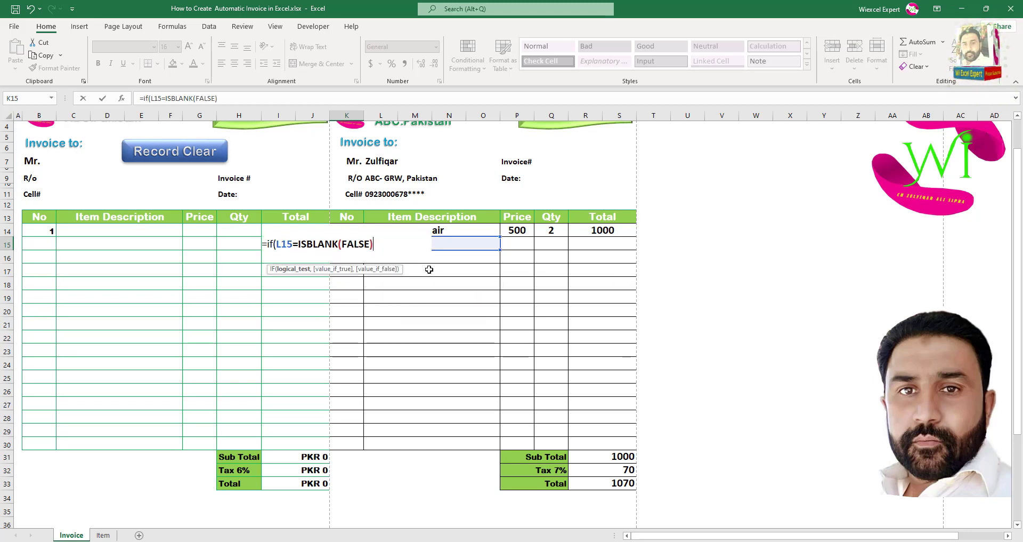
pyautogui.write(',')
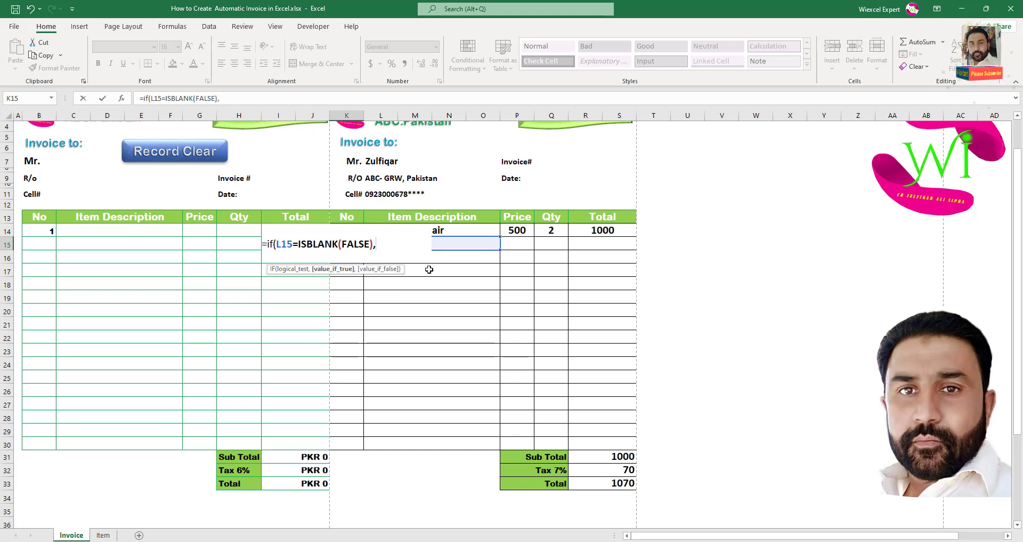
pyautogui.write('" ",')
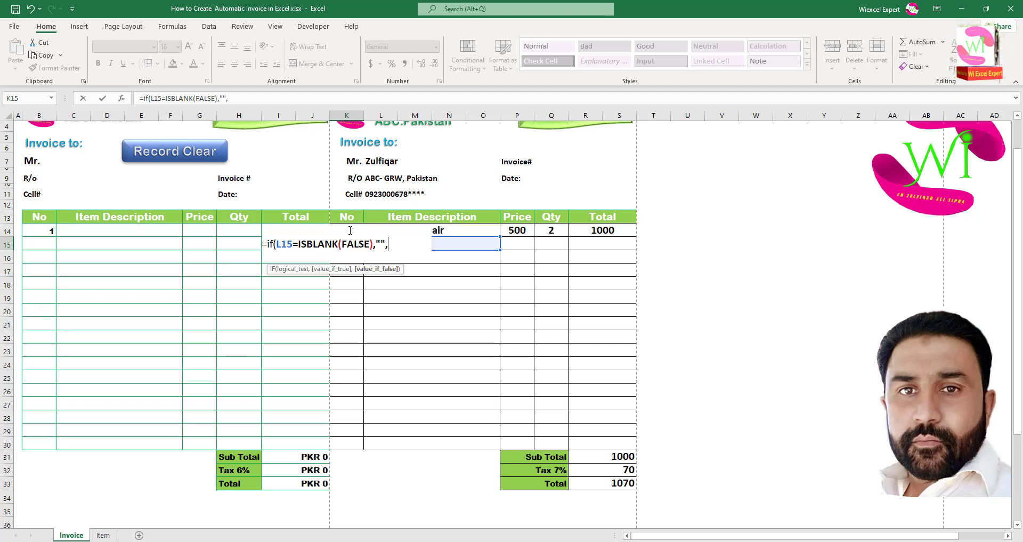
pyautogui.write('K1+')
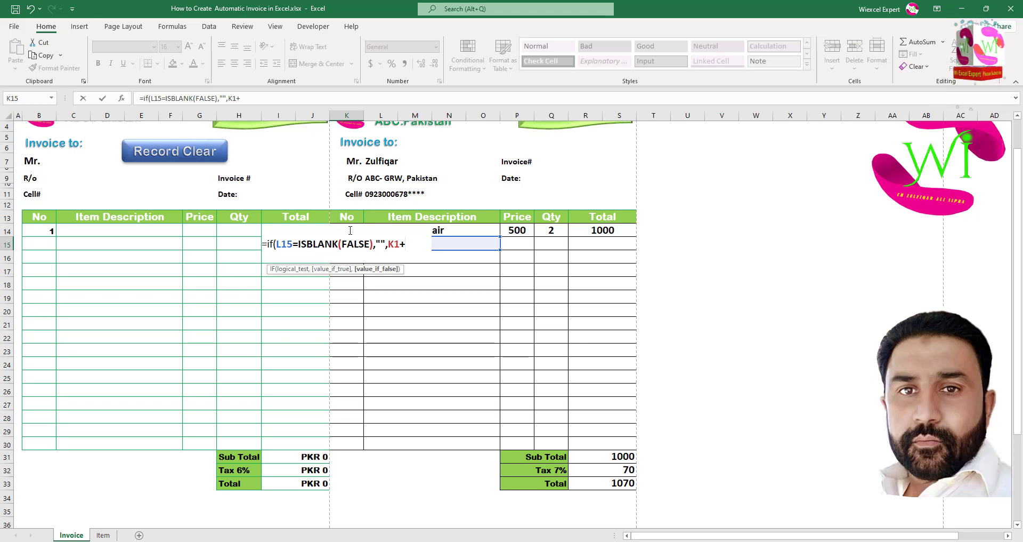
pyautogui.write('1')
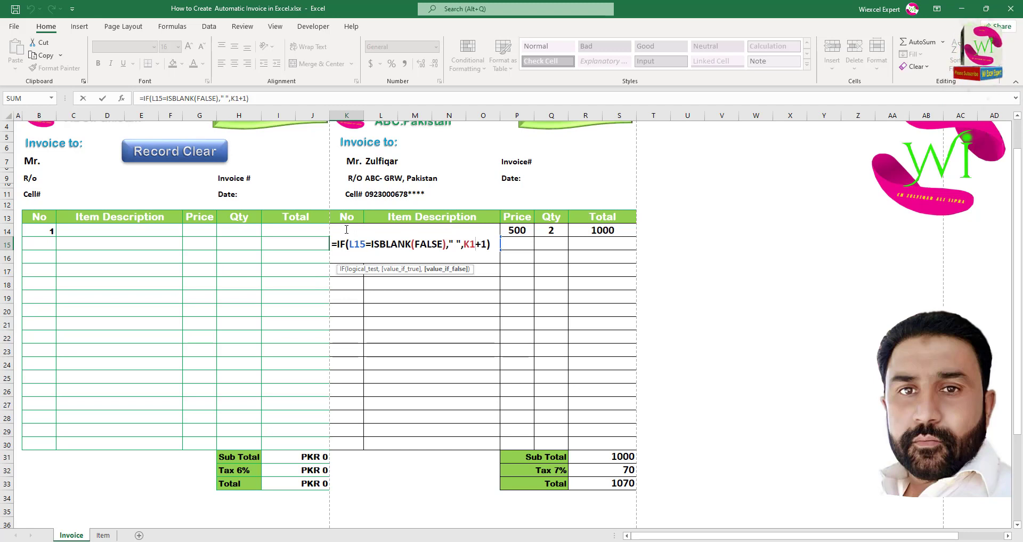
pyautogui.write('4')
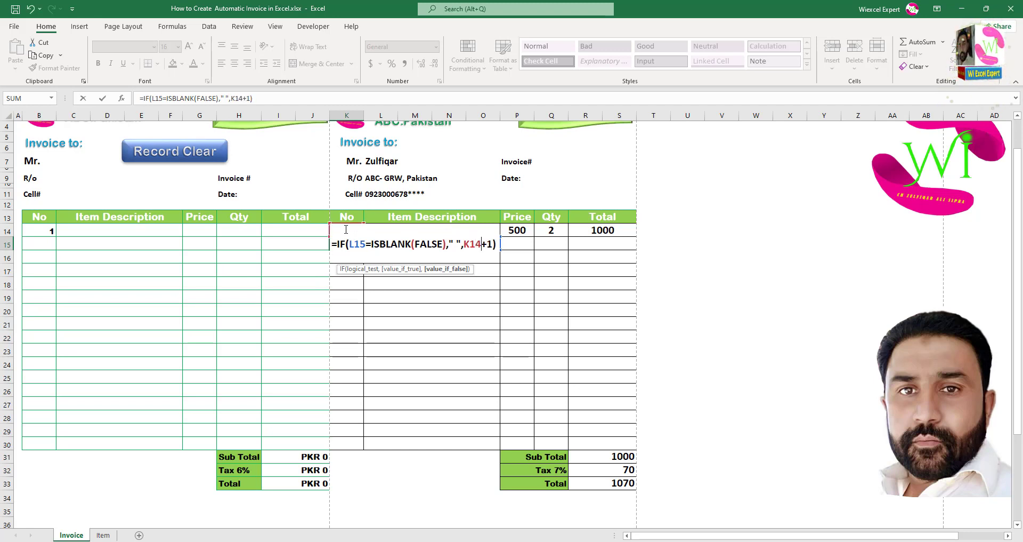
pyautogui.press('Return')
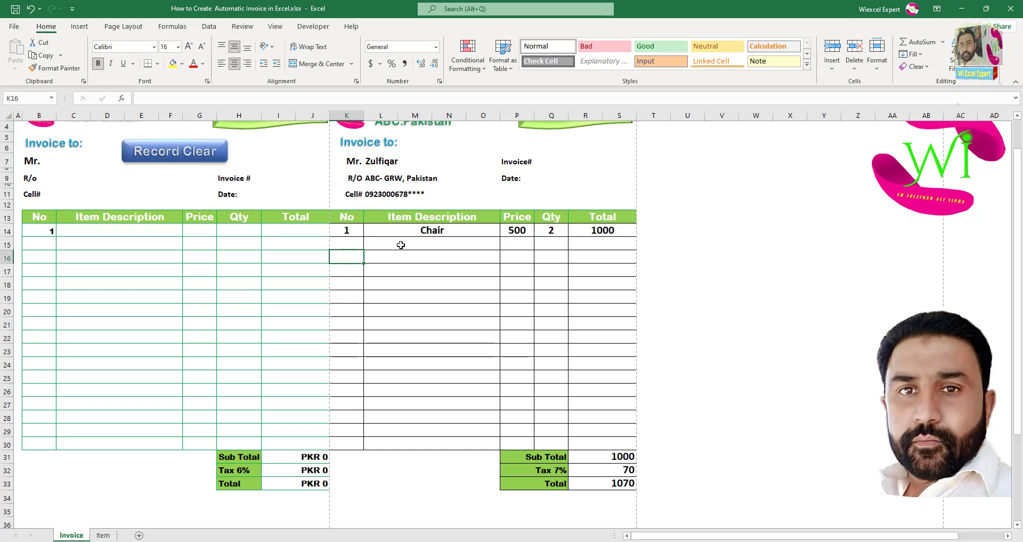
pyautogui.click(453, 248)
# Choose Table in row 15, centre the No column and copy the numbering formula down to K29.
pyautogui.click(504, 245)
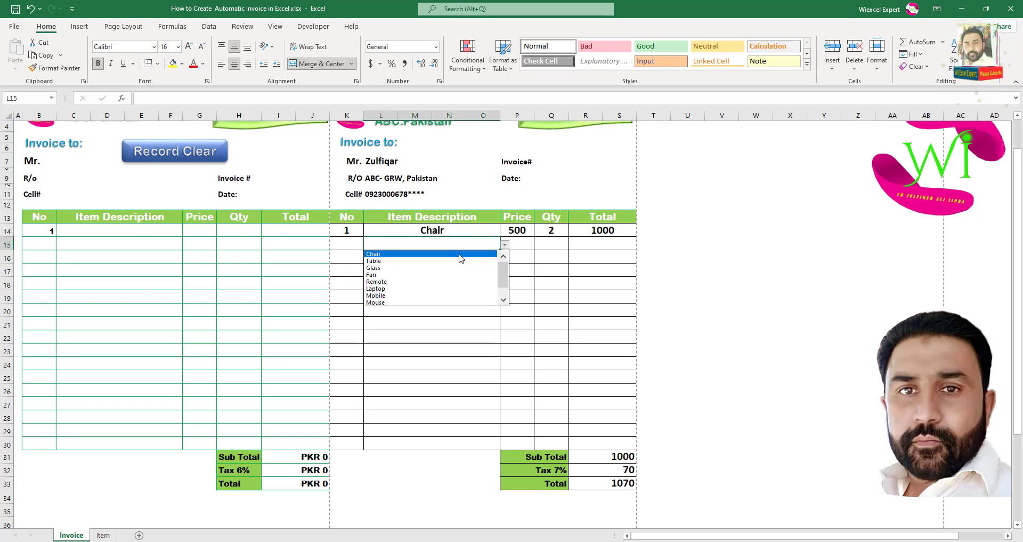
pyautogui.click(456, 268)
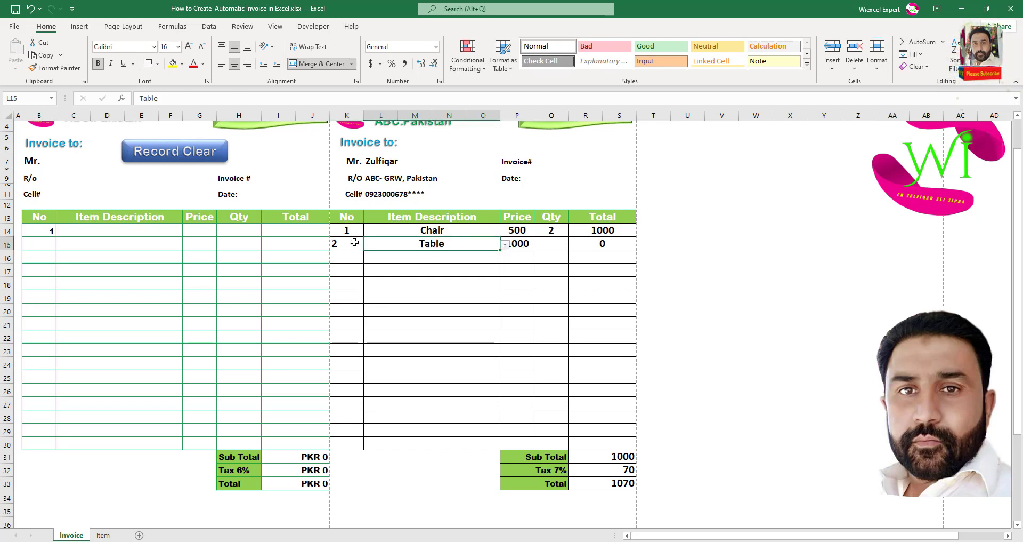
pyautogui.moveTo(355, 235); pyautogui.dragTo(356, 445)
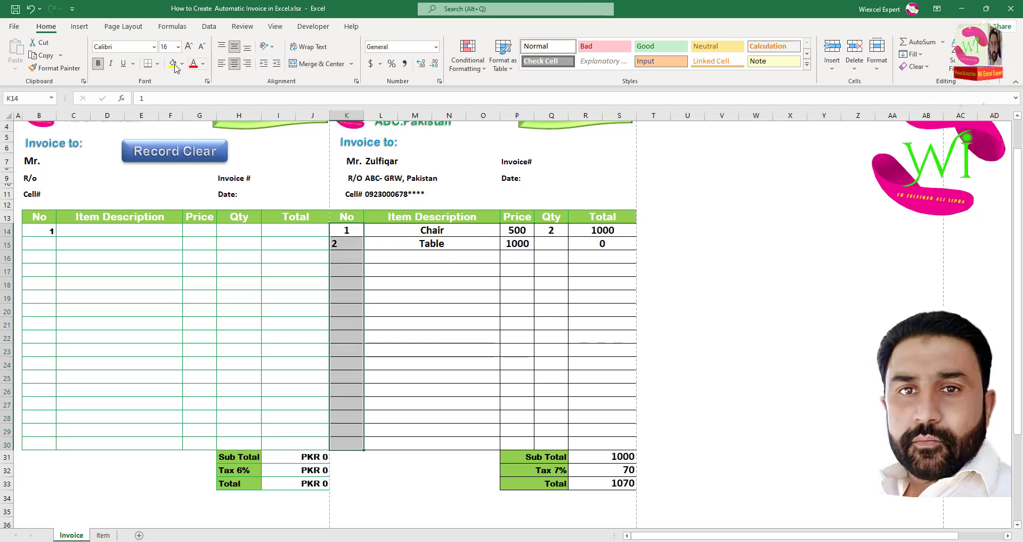
pyautogui.click(233, 64)
pyautogui.click(233, 64)
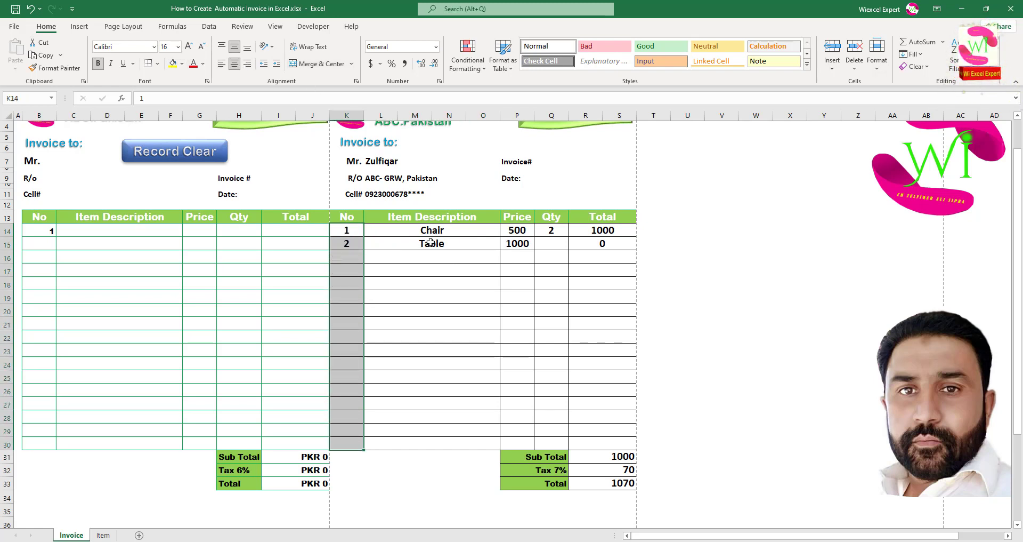
pyautogui.click(349, 244)
pyautogui.moveTo(364, 249); pyautogui.dragTo(357, 443)
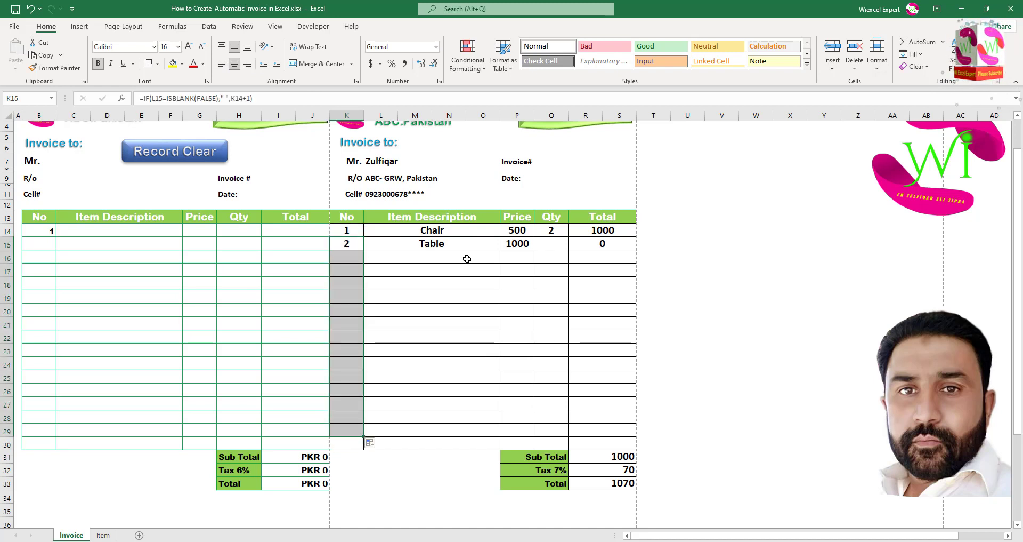
# Pick Glass, Mobile and Fan as the items in rows 16, 17 and 18.
pyautogui.click(467, 259)
pyautogui.click(506, 259)
pyautogui.click(471, 282)
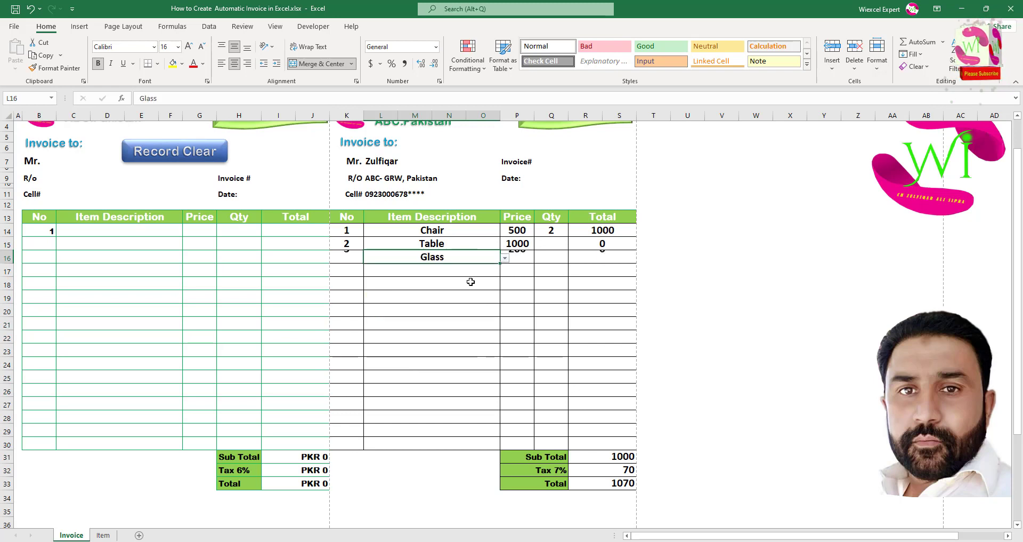
pyautogui.click(469, 272)
pyautogui.click(505, 271)
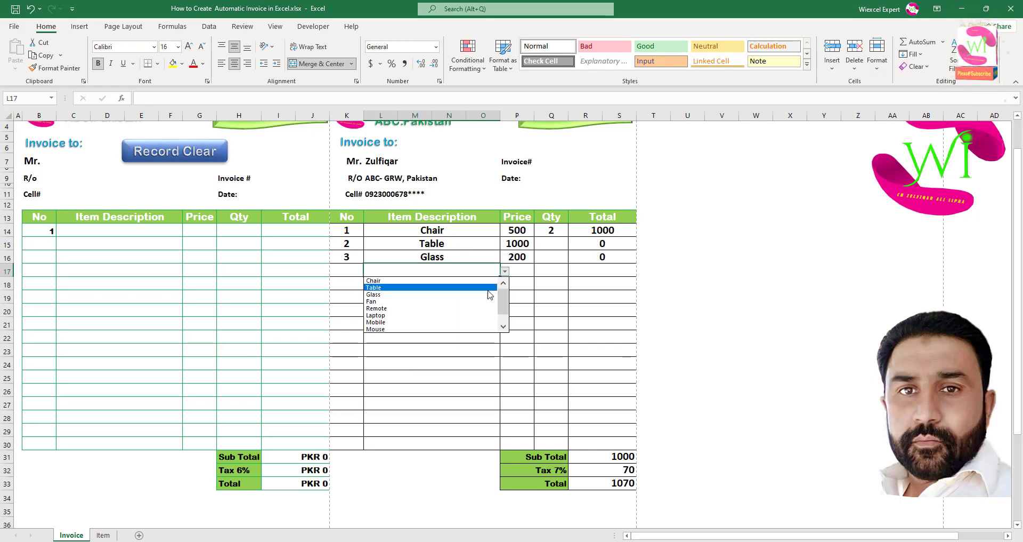
pyautogui.click(462, 322)
pyautogui.click(477, 289)
pyautogui.click(504, 284)
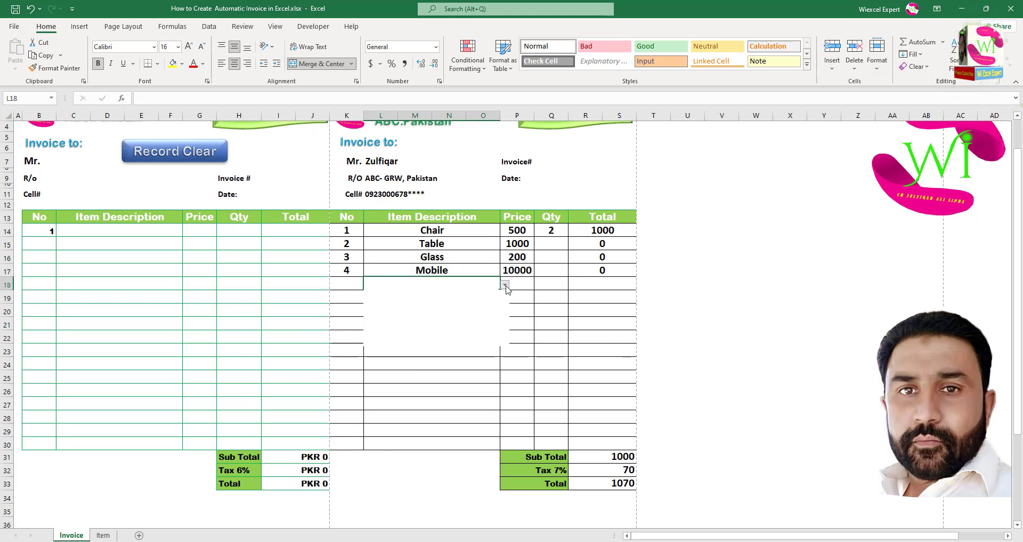
pyautogui.click(457, 322)
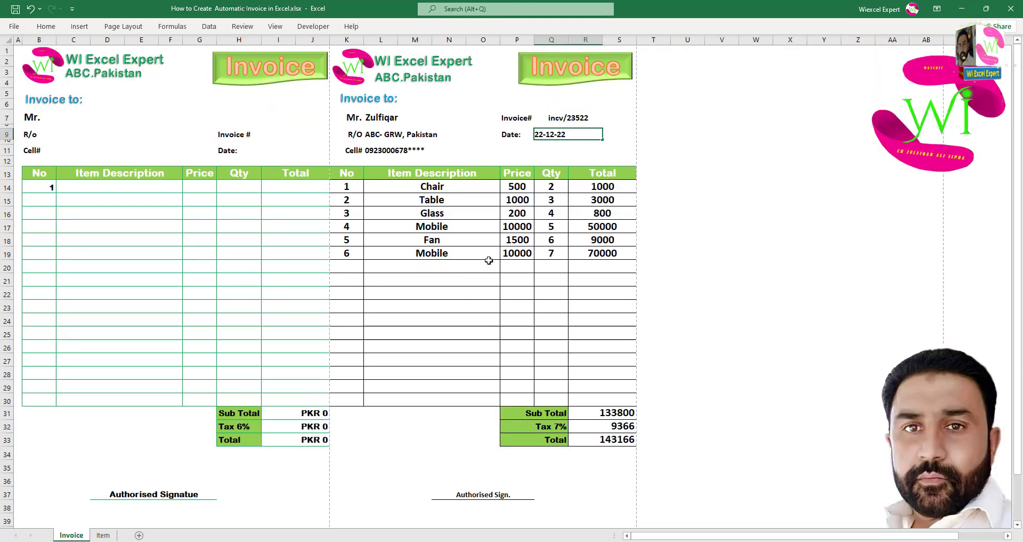
# Start recording a new macro named Macro1.
pyautogui.click(490, 262)
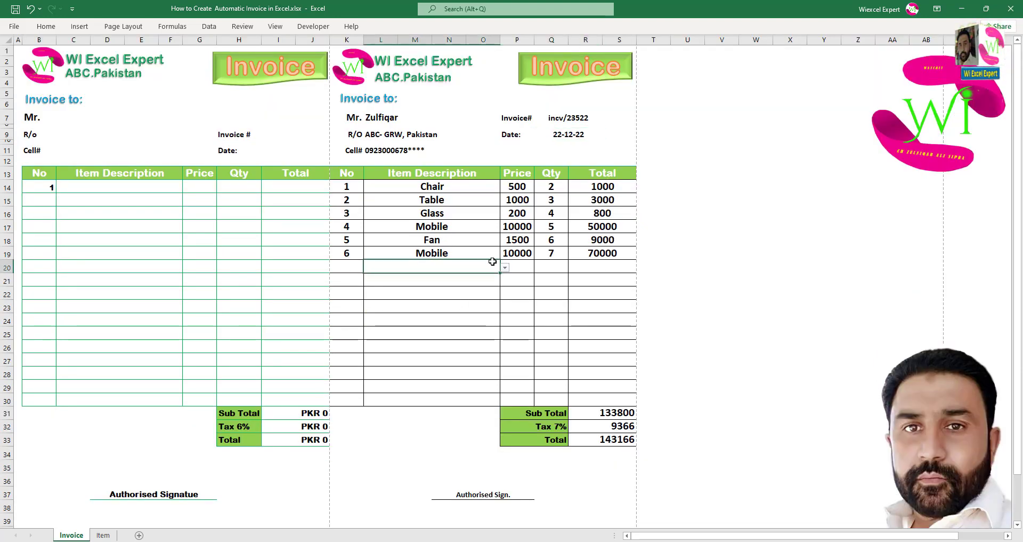
pyautogui.click(483, 320)
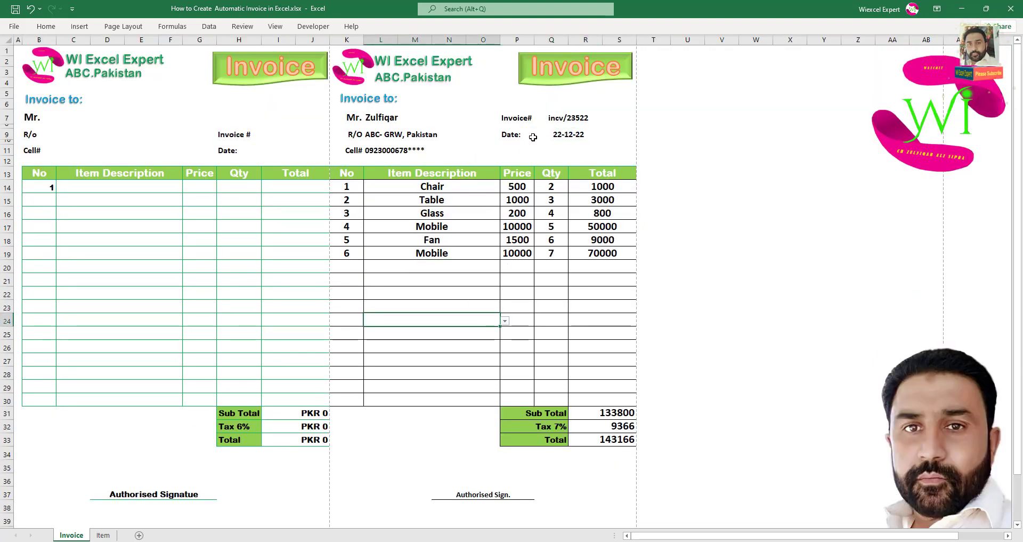
pyautogui.click(300, 28)
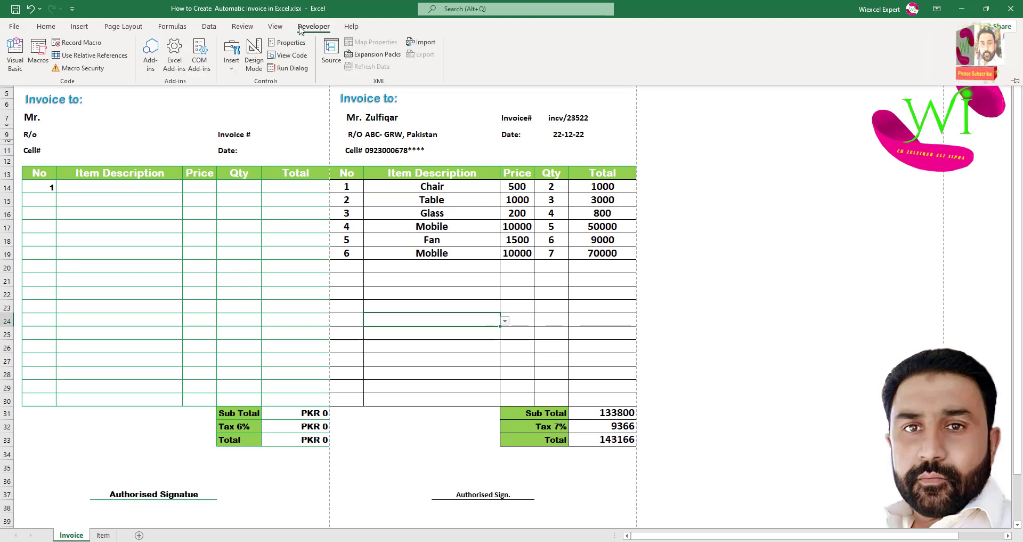
pyautogui.click(75, 42)
pyautogui.click(534, 334)
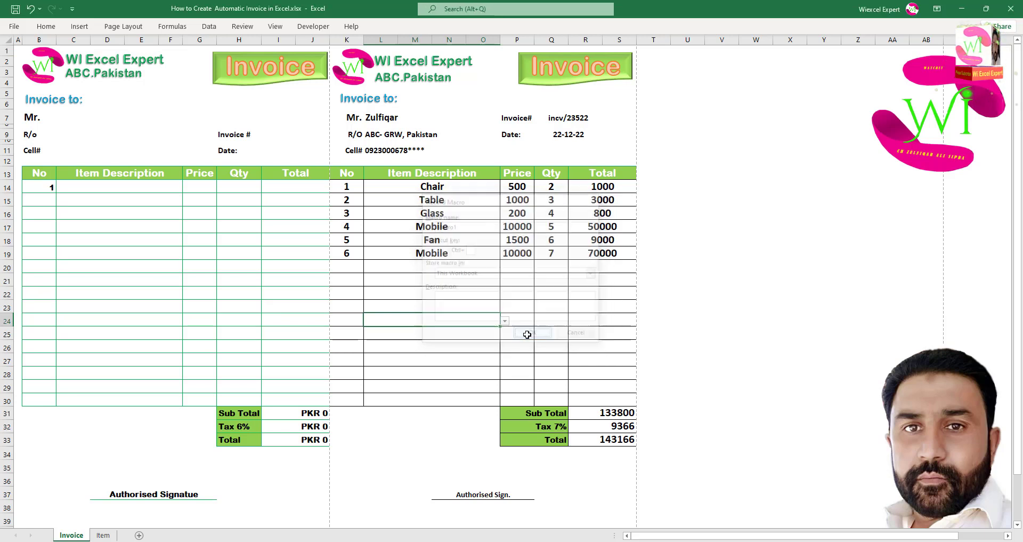
# Select the customer name, address, phone, invoice number, date, item, Qty and No cells together.
pyautogui.click(397, 118)
pyautogui.keyDown('ctrl'); pyautogui.click(412, 135); pyautogui.keyUp('ctrl')
pyautogui.keyDown('ctrl'); pyautogui.click(408, 149); pyautogui.keyUp('ctrl')
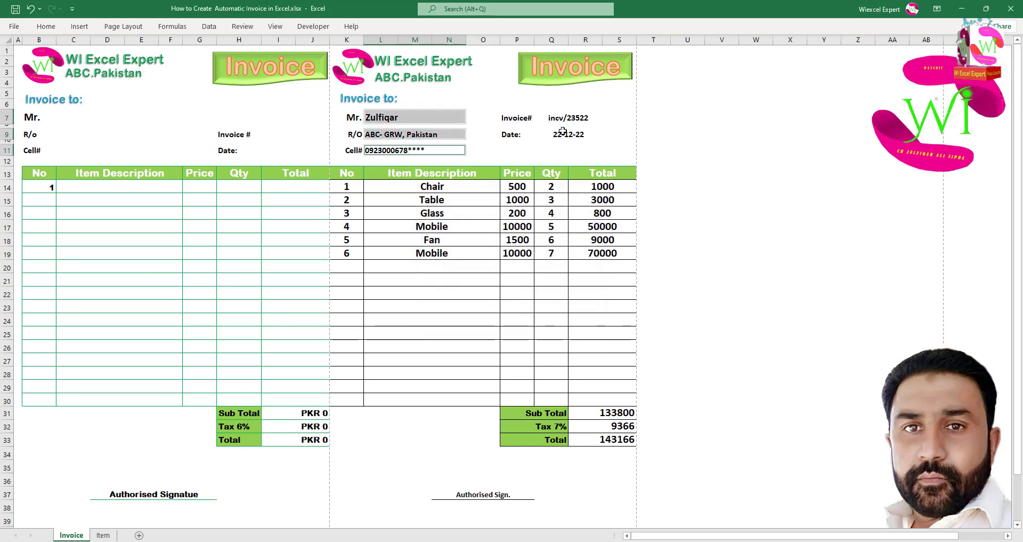
pyautogui.keyDown('ctrl'); pyautogui.click(579, 118); pyautogui.keyUp('ctrl')
pyautogui.keyDown('ctrl'); pyautogui.click(574, 137); pyautogui.keyUp('ctrl')
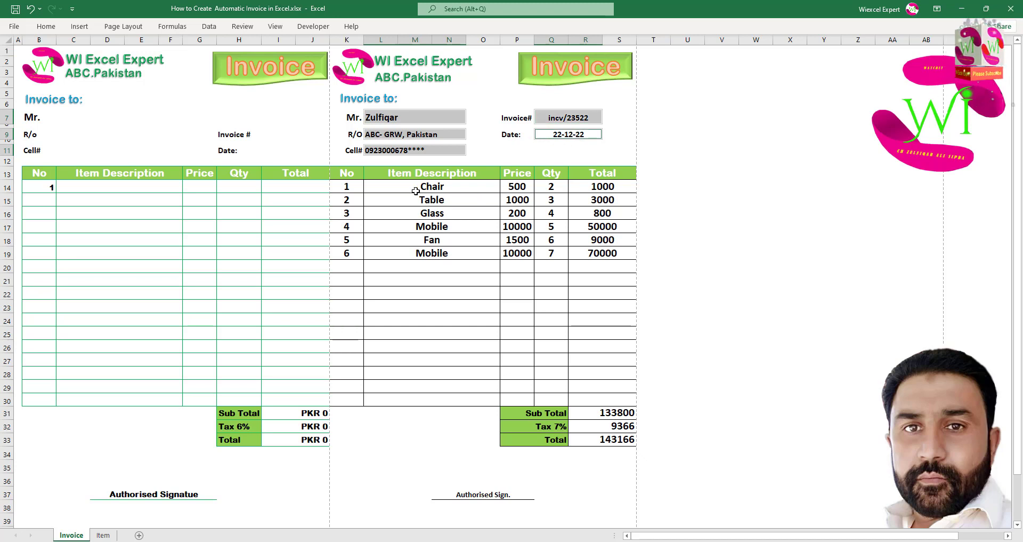
pyautogui.keyDown('ctrl'); pyautogui.click(438, 214); pyautogui.keyUp('ctrl')
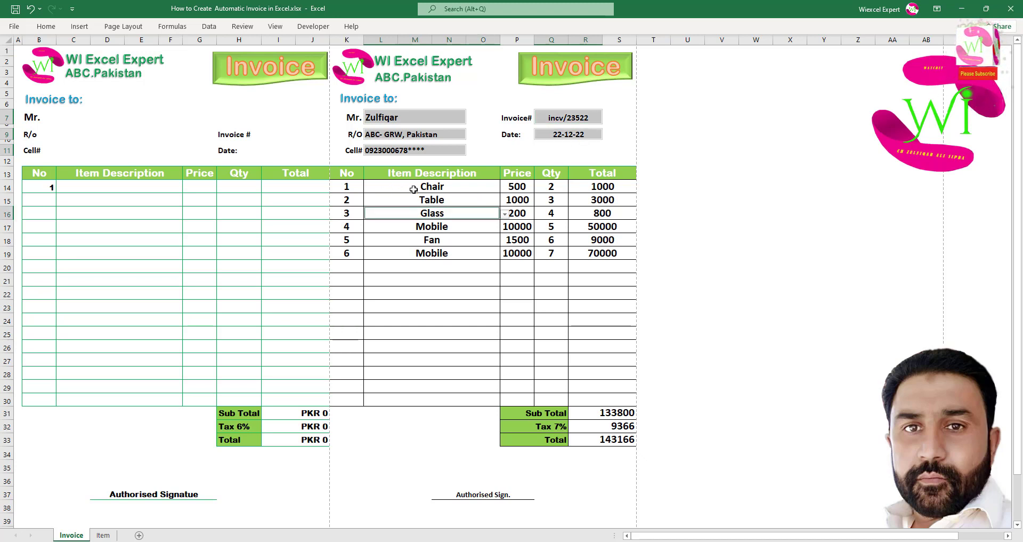
pyautogui.moveTo(413, 189); pyautogui.dragTo(483, 260)
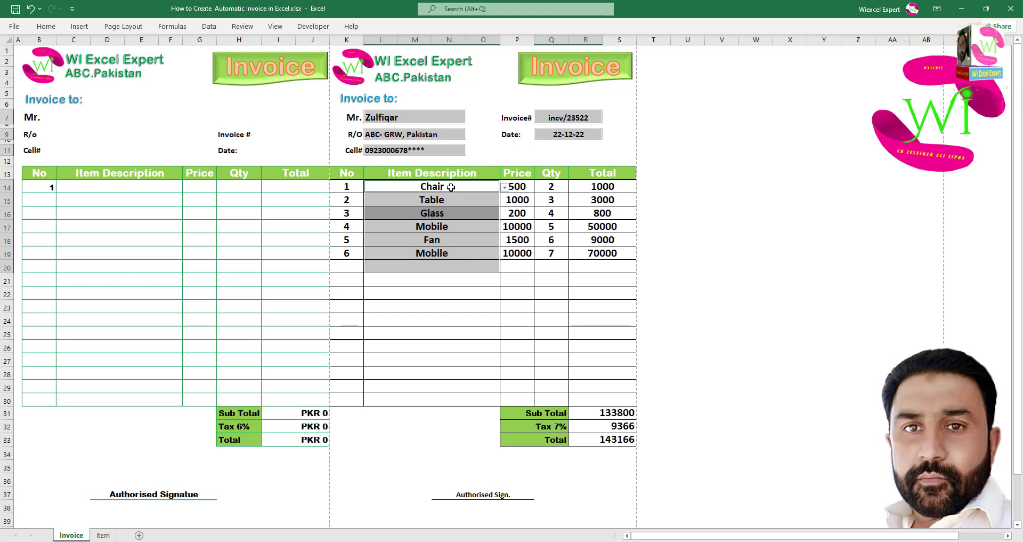
pyautogui.moveTo(451, 187); pyautogui.dragTo(462, 298)
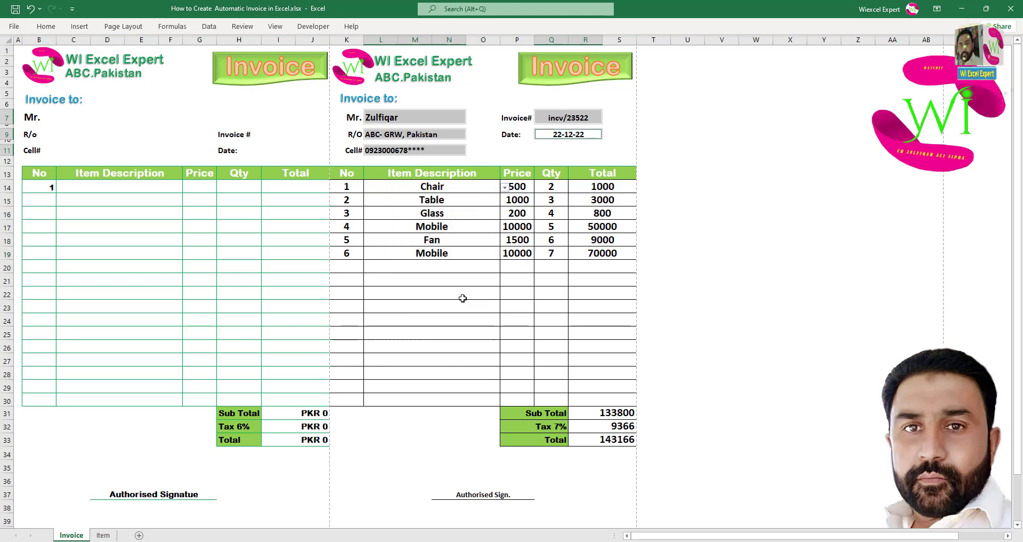
pyautogui.moveTo(456, 189); pyautogui.dragTo(455, 390)
pyautogui.moveTo(554, 188); pyautogui.dragTo(555, 400)
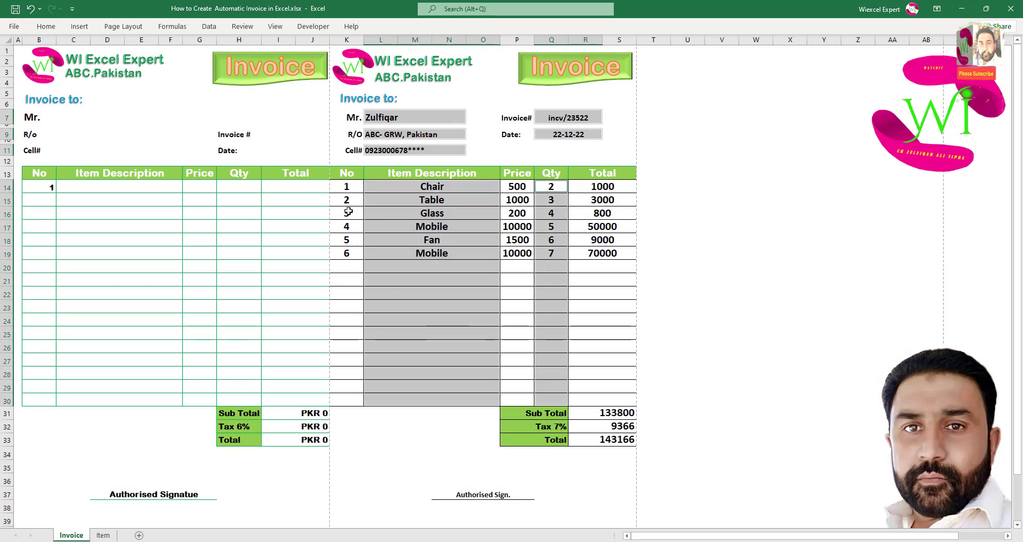
pyautogui.moveTo(347, 200); pyautogui.dragTo(345, 401)
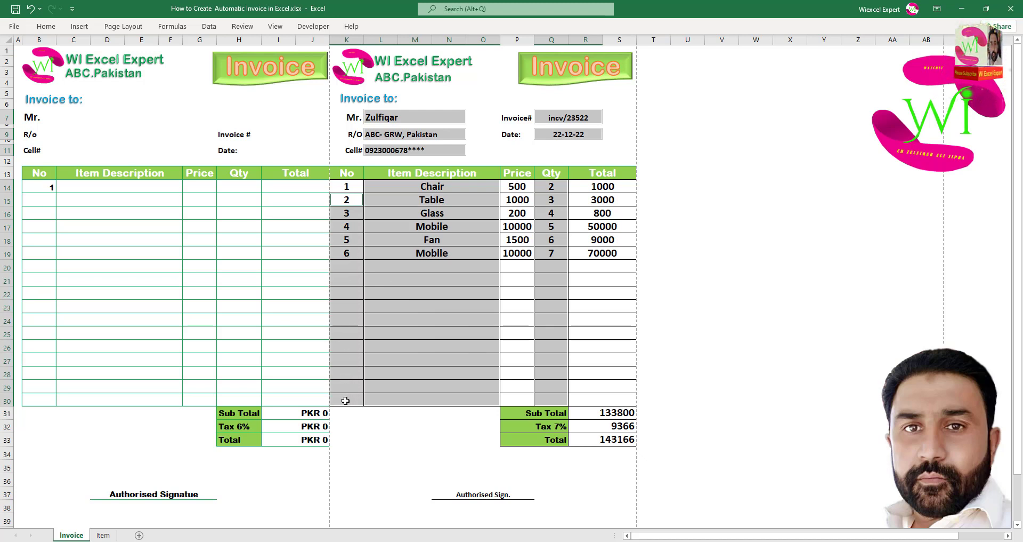
# Clear the contents of all the selected invoice cells.
pyautogui.rightClick(426, 254)
pyautogui.click(468, 388)
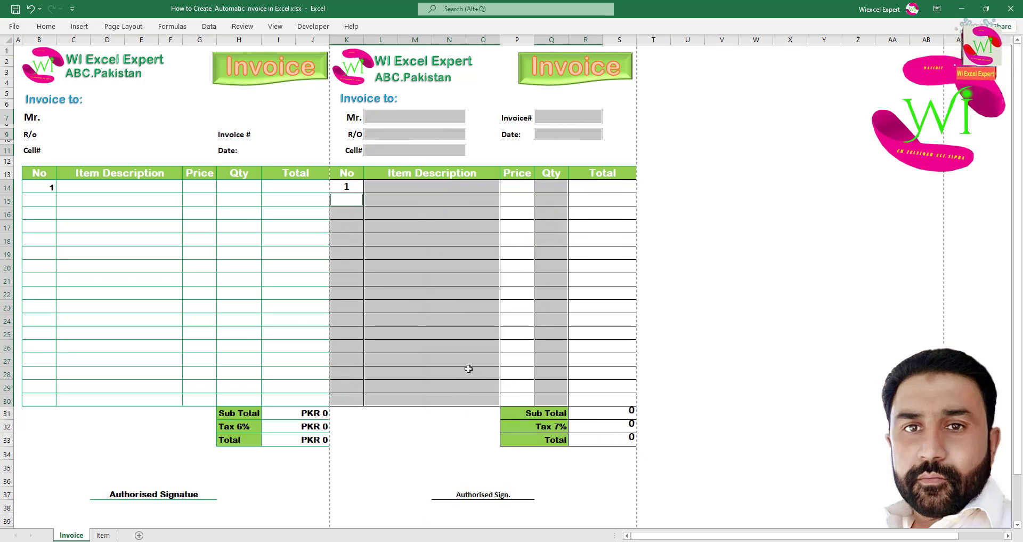
pyautogui.click(432, 239)
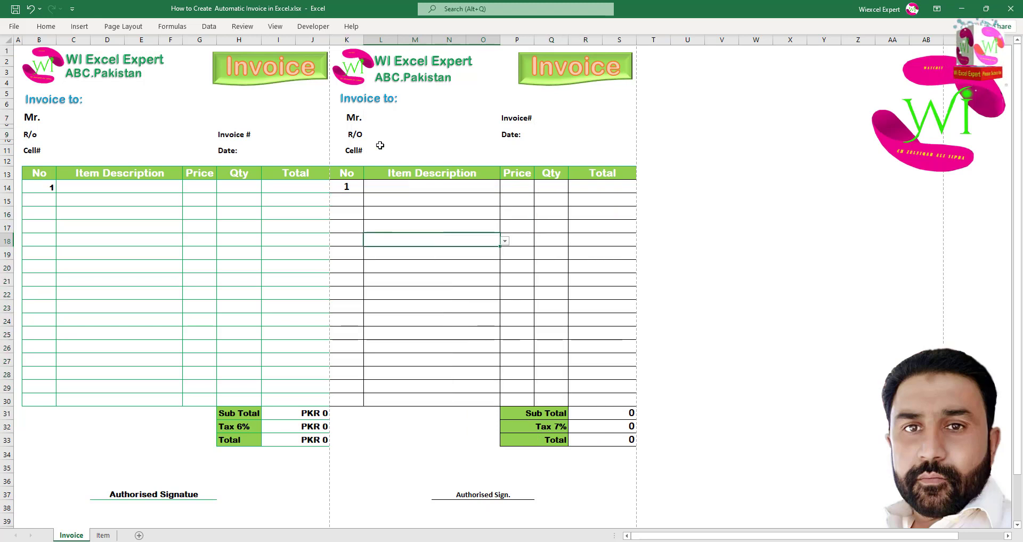
pyautogui.click(384, 122)
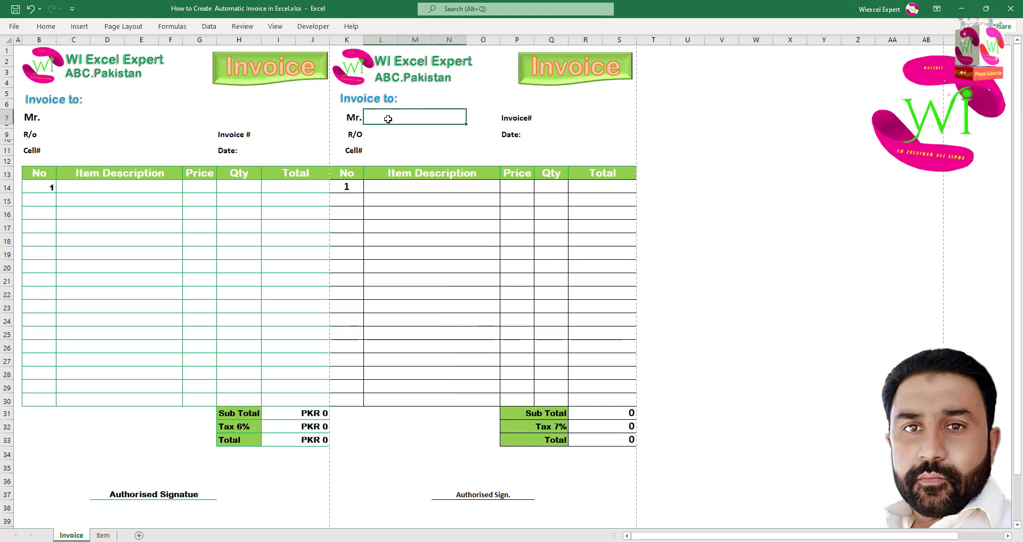
# Stop recording the clearing macro.
pyautogui.click(316, 31)
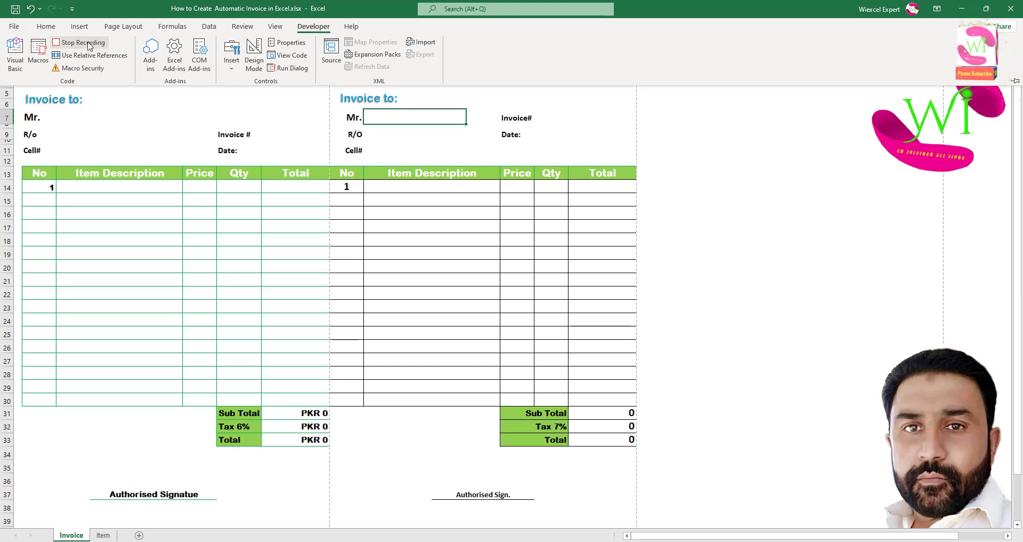
pyautogui.click(476, 261)
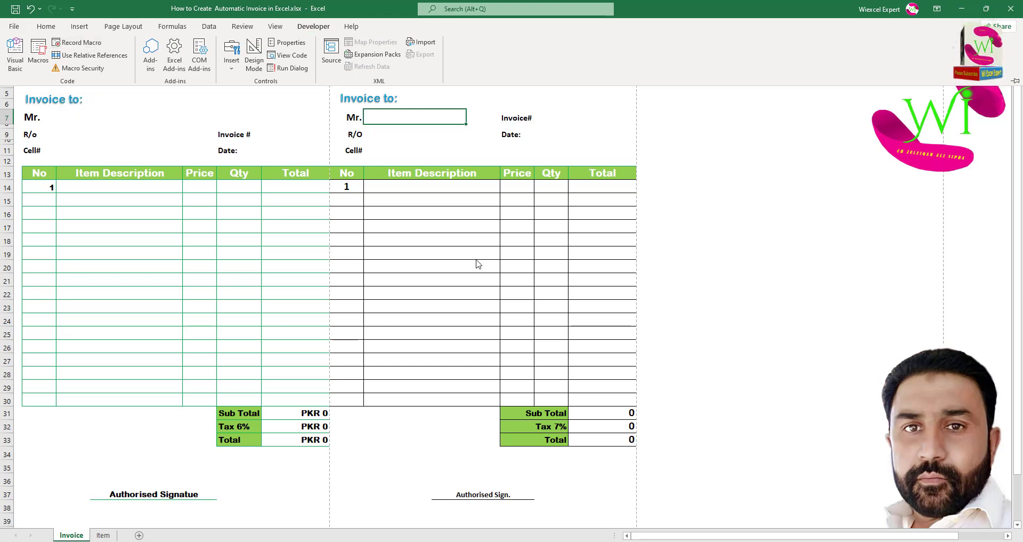
pyautogui.click(695, 125)
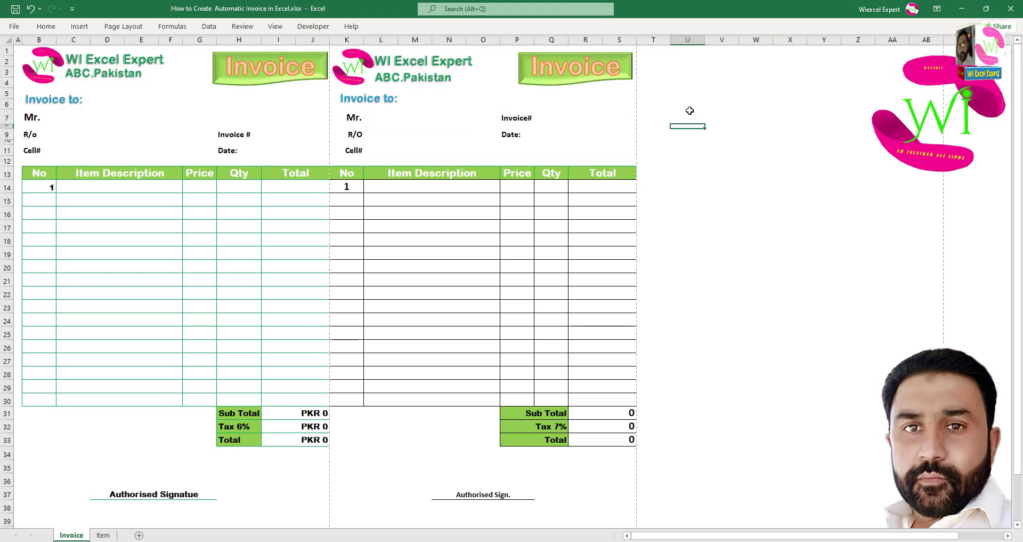
# Draw an oval labelled Clear beside the invoice in columns T–W.
pyautogui.moveTo(689, 96); pyautogui.dragTo(687, 105)
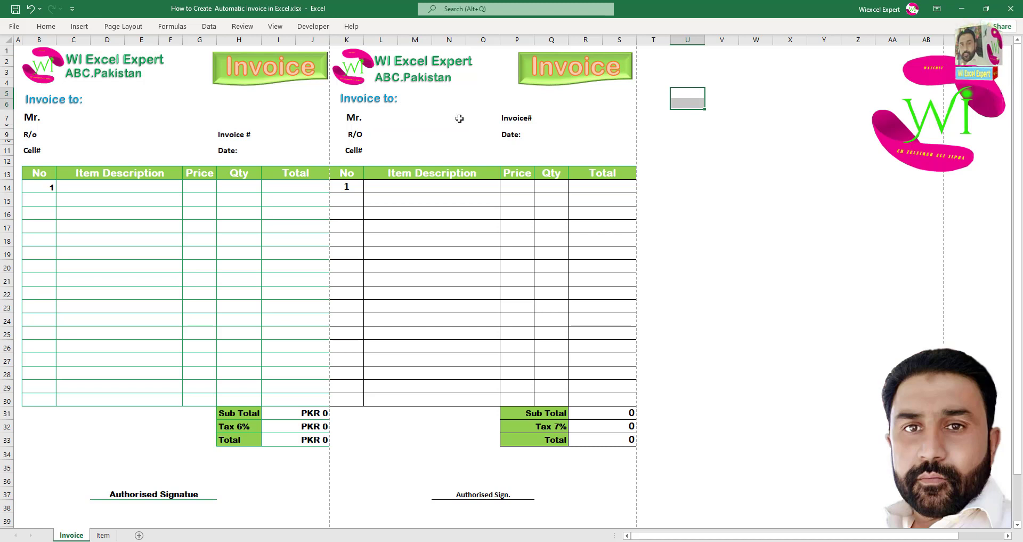
pyautogui.click(80, 28)
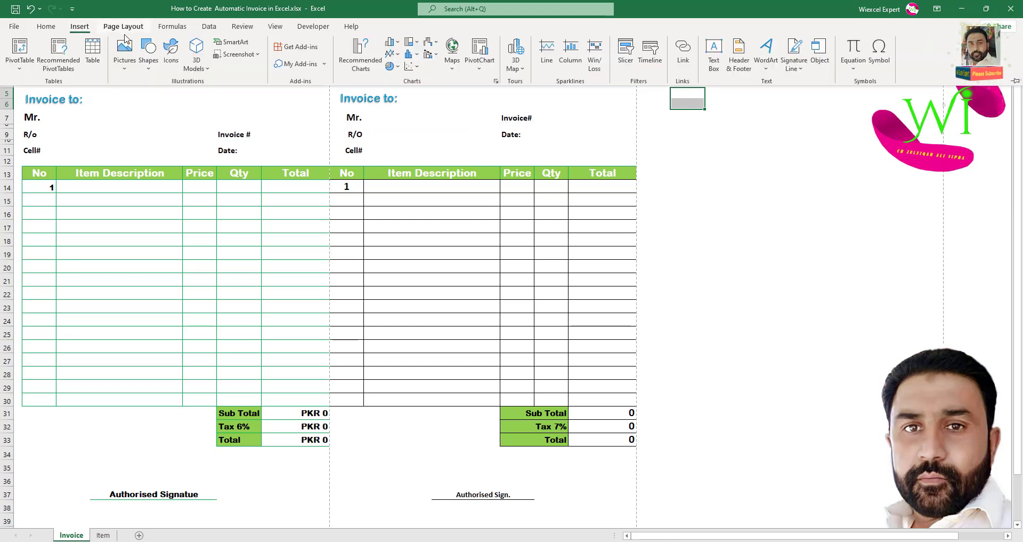
pyautogui.click(149, 53)
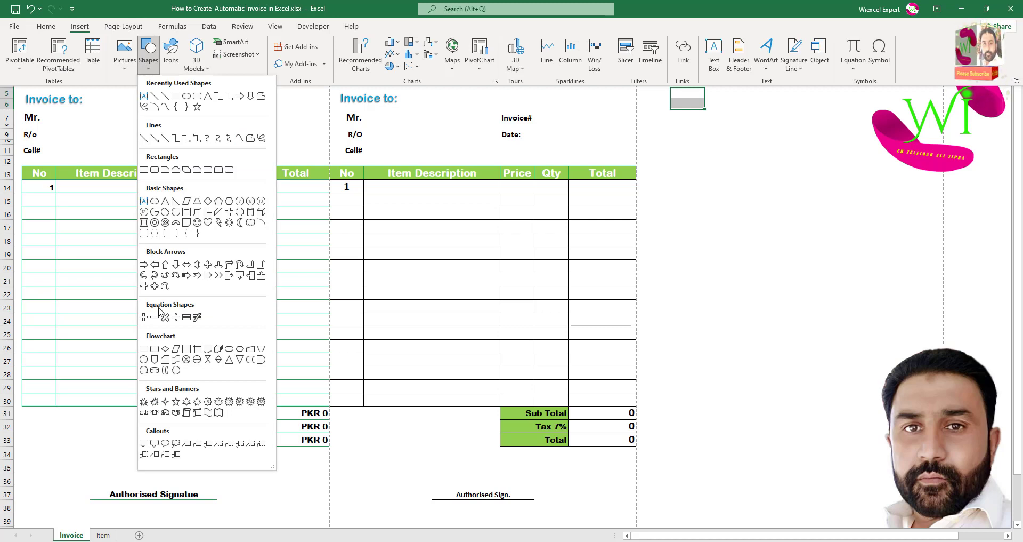
pyautogui.click(145, 359)
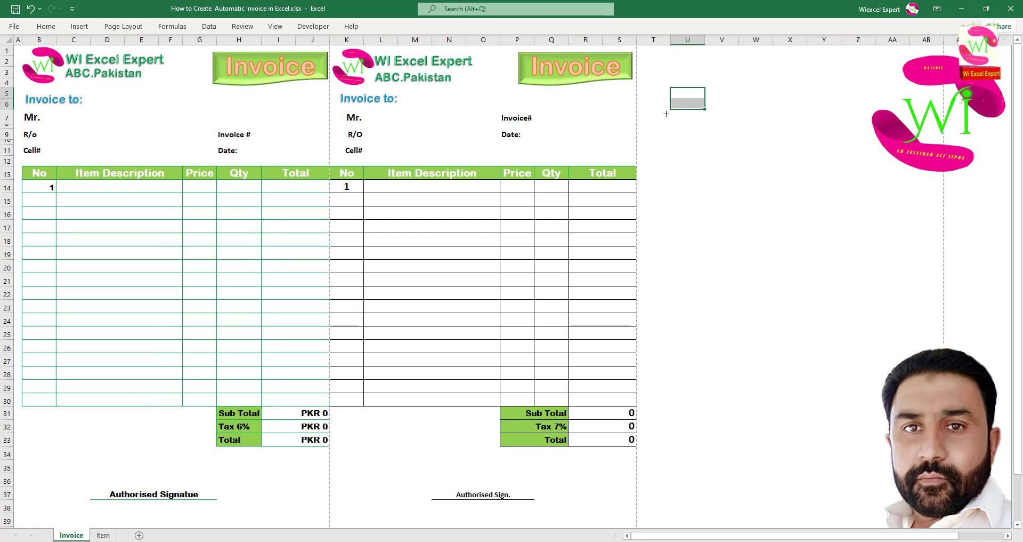
pyautogui.moveTo(679, 125); pyautogui.dragTo(779, 175)
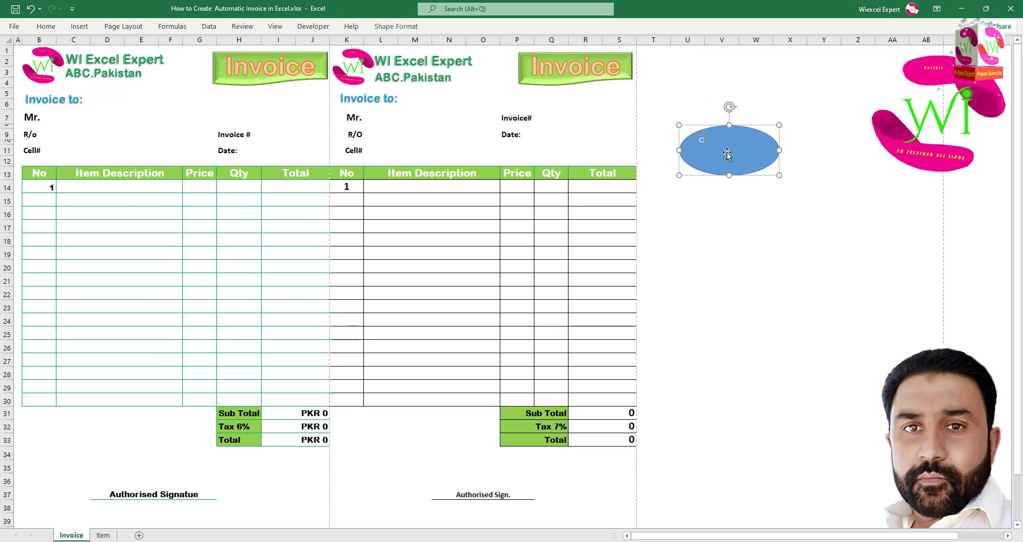
pyautogui.click(728, 188)
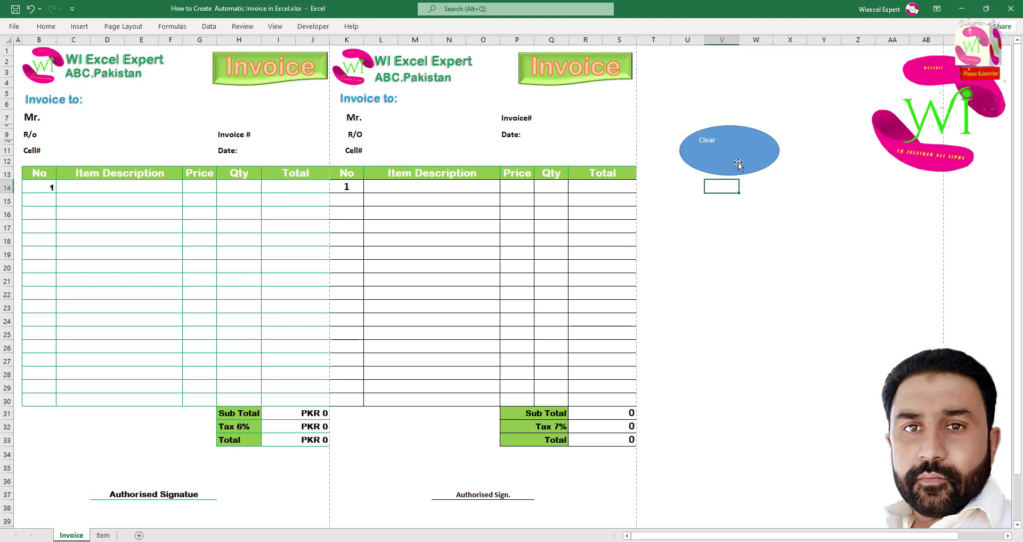
pyautogui.click(738, 160)
# Apply the gold shape style to the Clear oval.
pyautogui.click(407, 27)
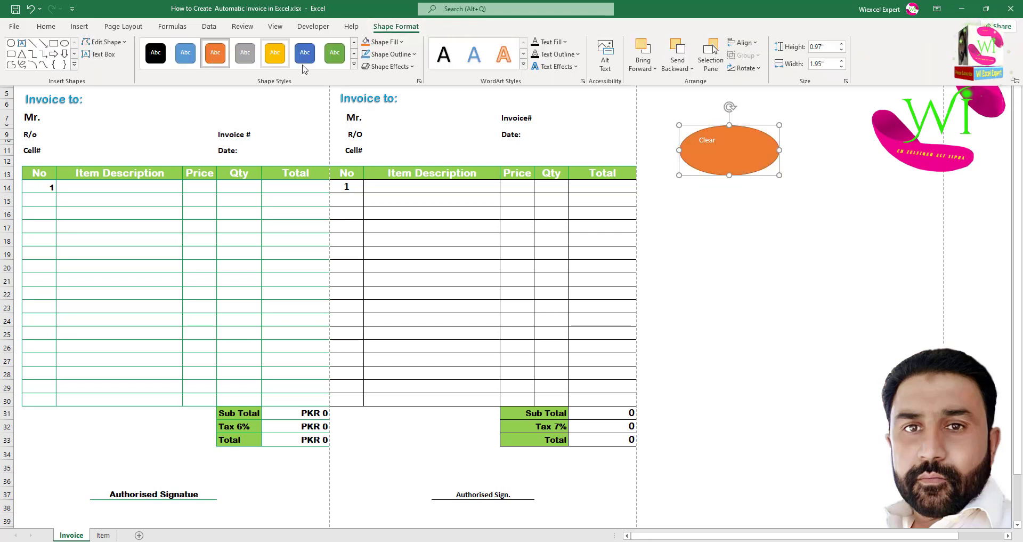
pyautogui.click(354, 63)
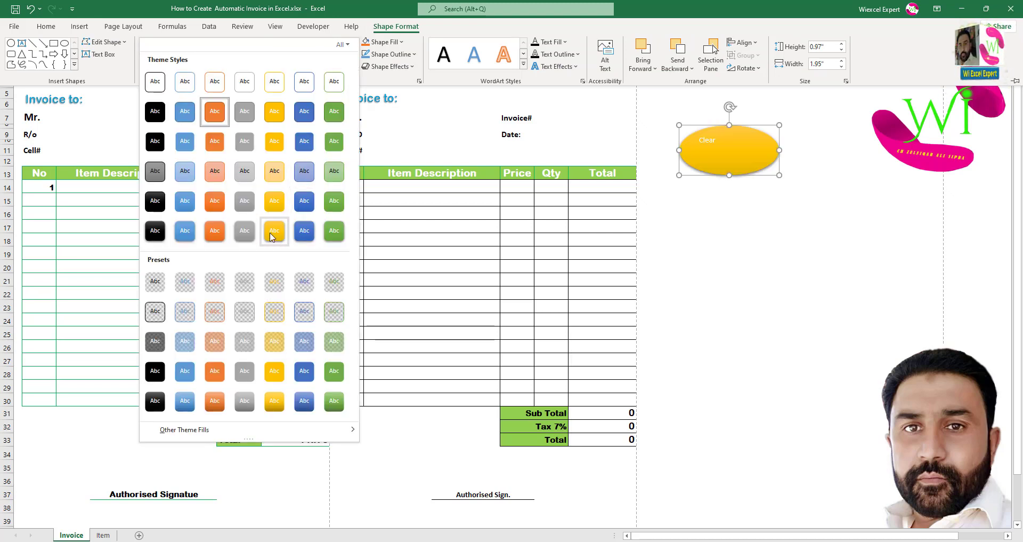
pyautogui.click(286, 235)
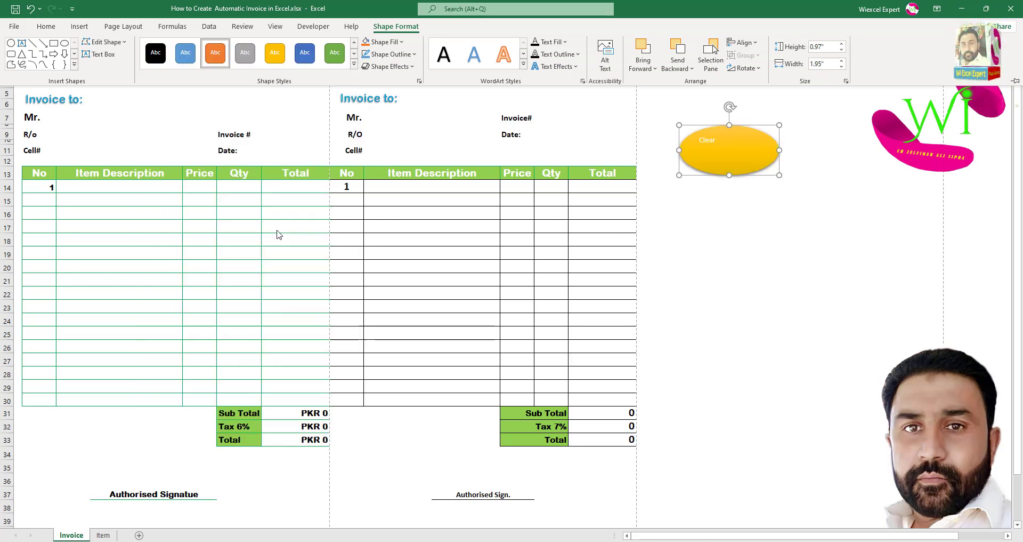
# Enlarge the Clear text to 36 pt and make it bold.
pyautogui.click(46, 27)
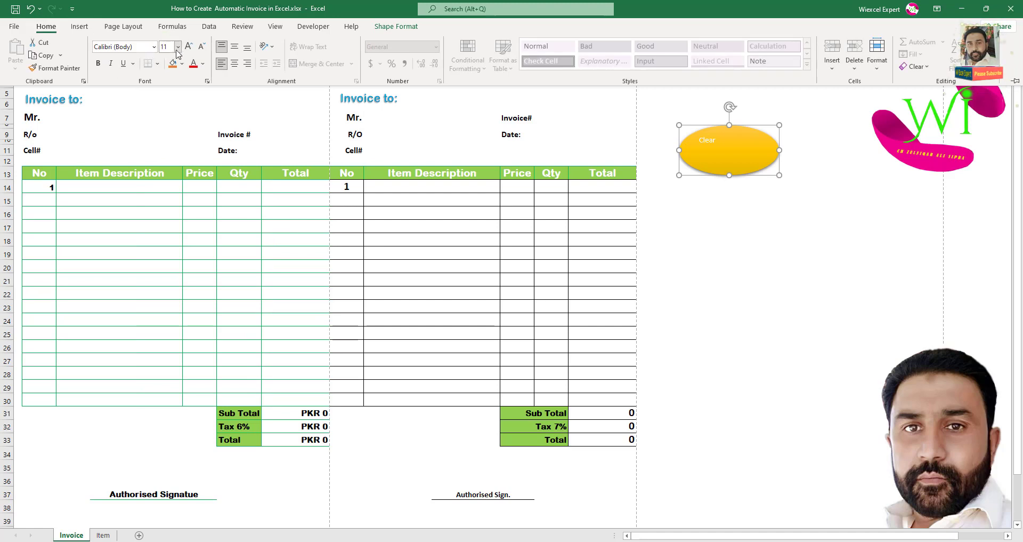
pyautogui.click(189, 47)
pyautogui.click(188, 47)
pyautogui.click(189, 46)
pyautogui.click(189, 47)
pyautogui.click(189, 47)
pyautogui.click(189, 47)
pyautogui.click(188, 46)
pyautogui.click(189, 47)
pyautogui.click(189, 47)
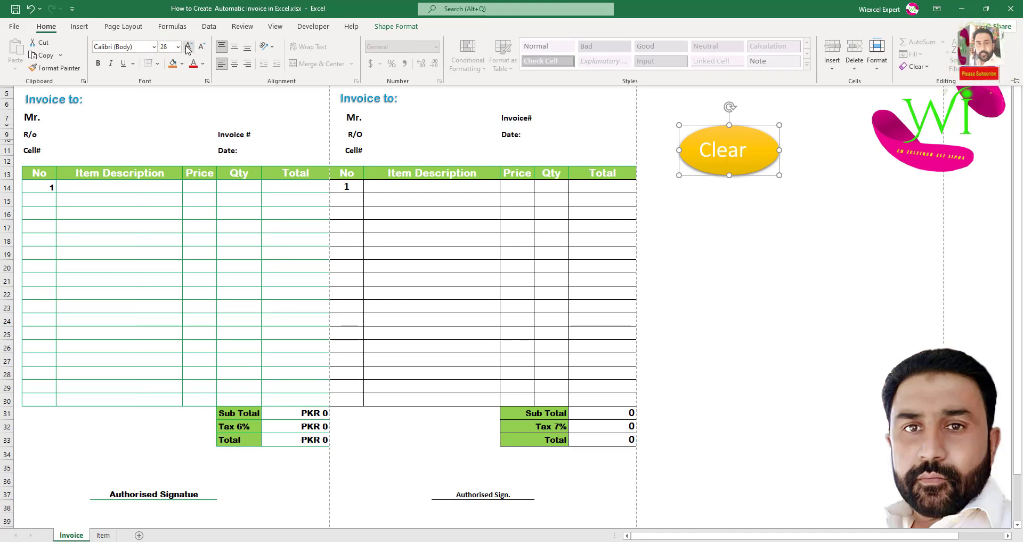
pyautogui.click(189, 47)
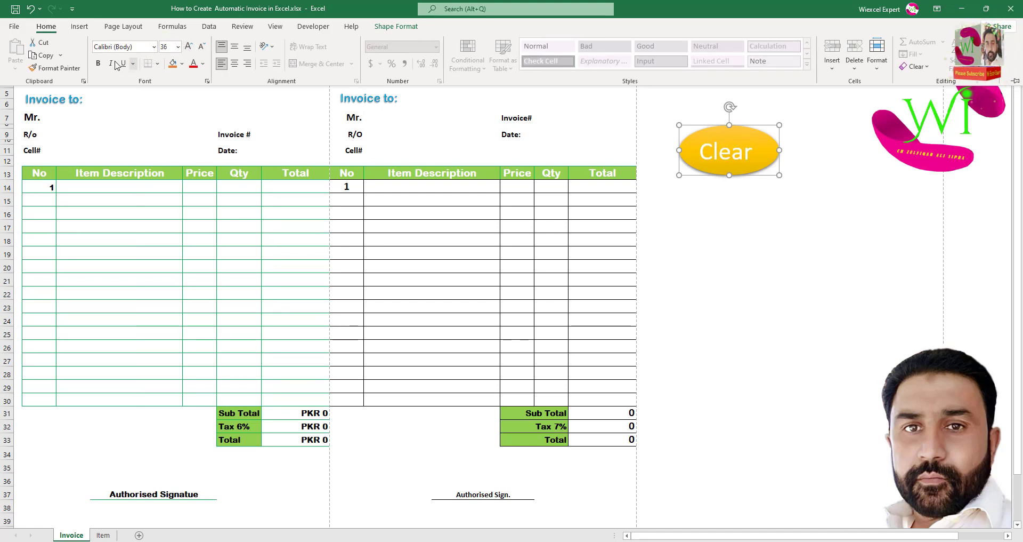
pyautogui.click(99, 63)
# Apply the orange-outline WordArt style to the Clear text.
pyautogui.click(396, 26)
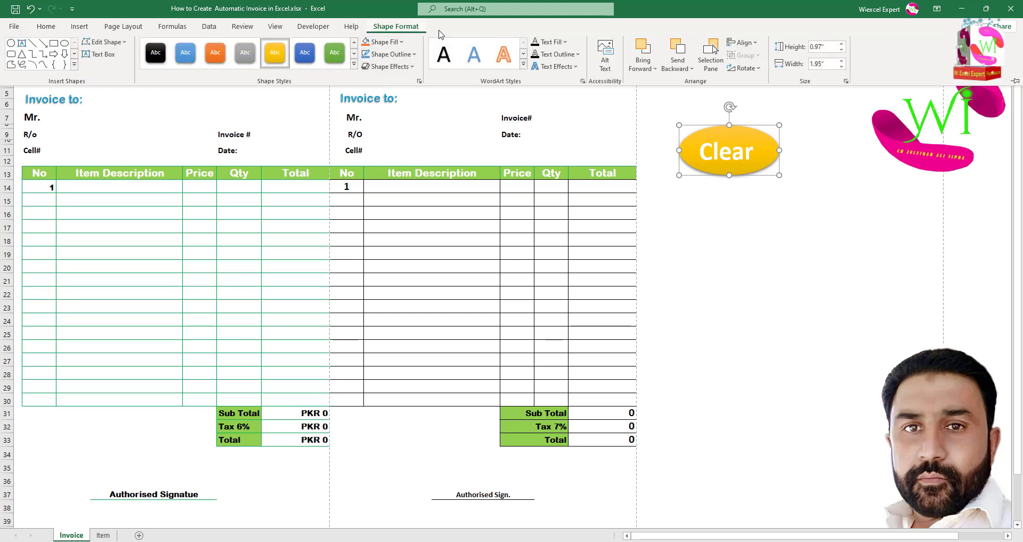
pyautogui.click(403, 30)
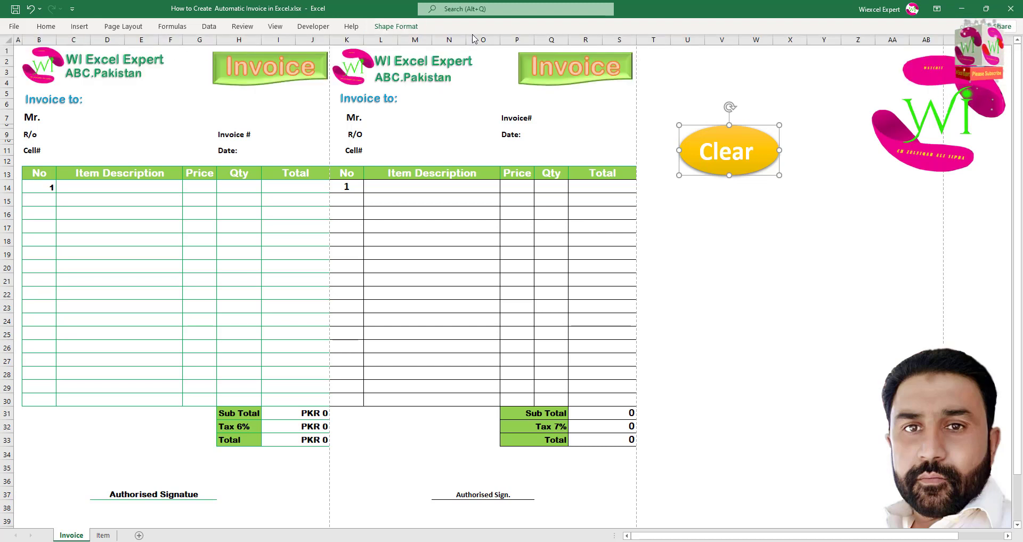
pyautogui.click(401, 25)
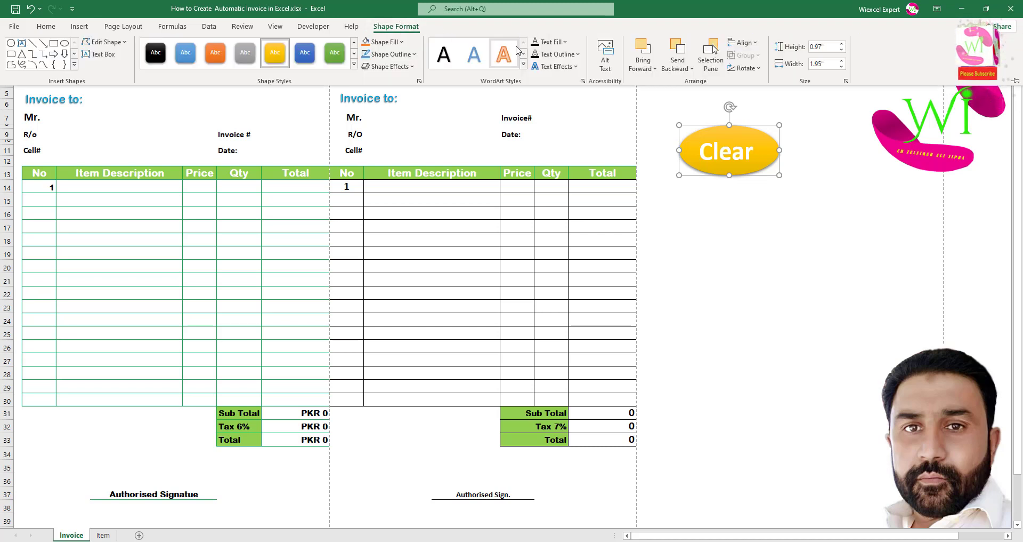
pyautogui.click(524, 66)
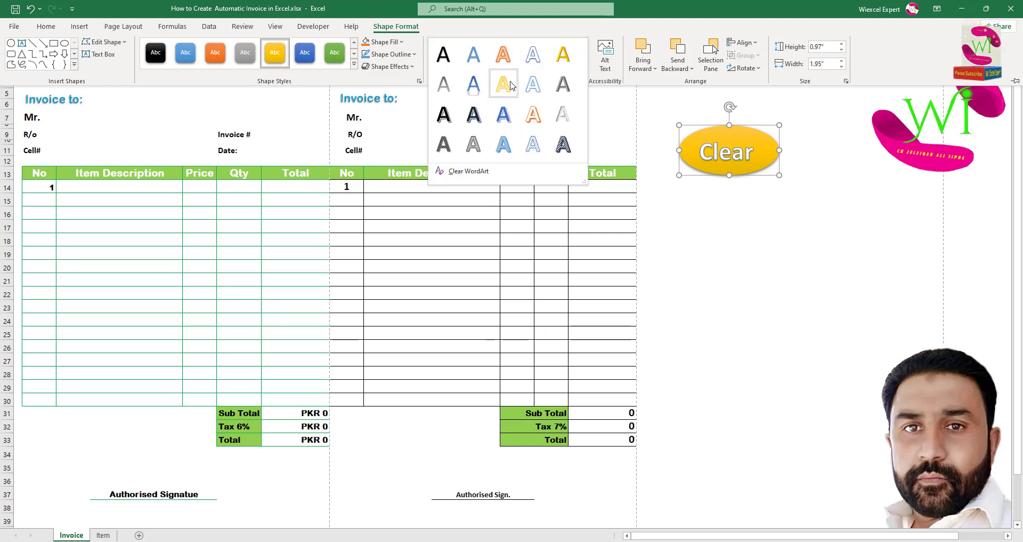
pyautogui.click(539, 116)
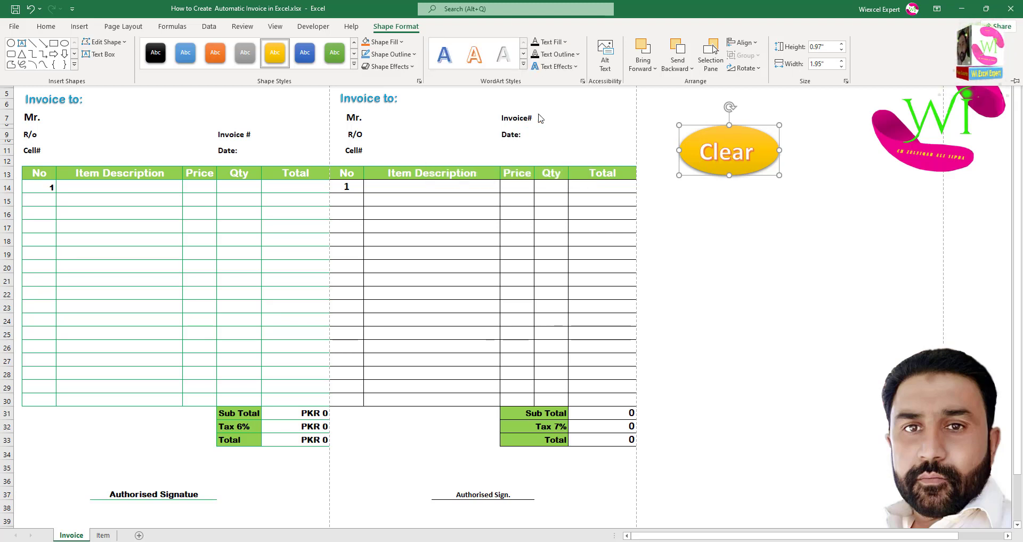
# Centre the Clear text horizontally and vertically within the oval.
pyautogui.click(47, 26)
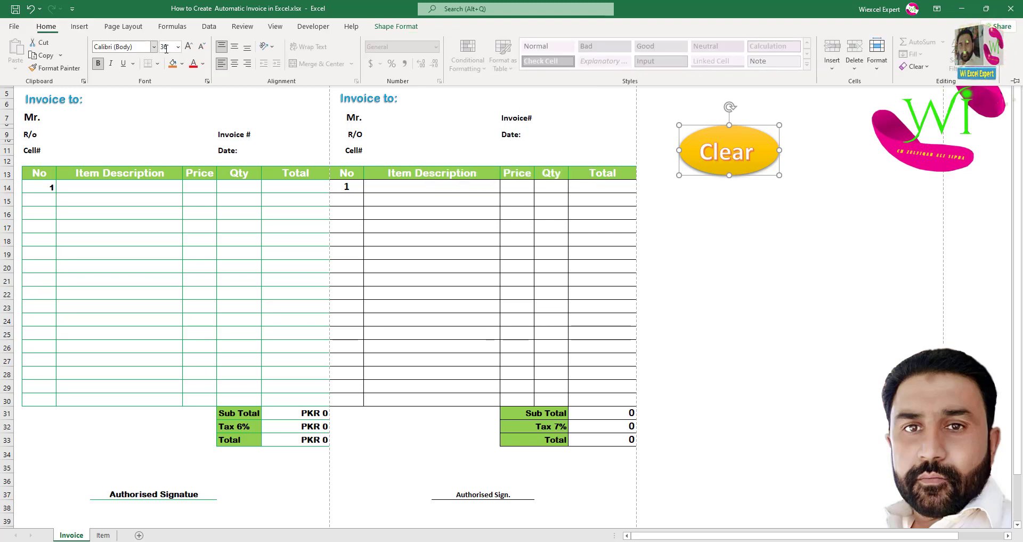
pyautogui.click(234, 64)
pyautogui.click(235, 46)
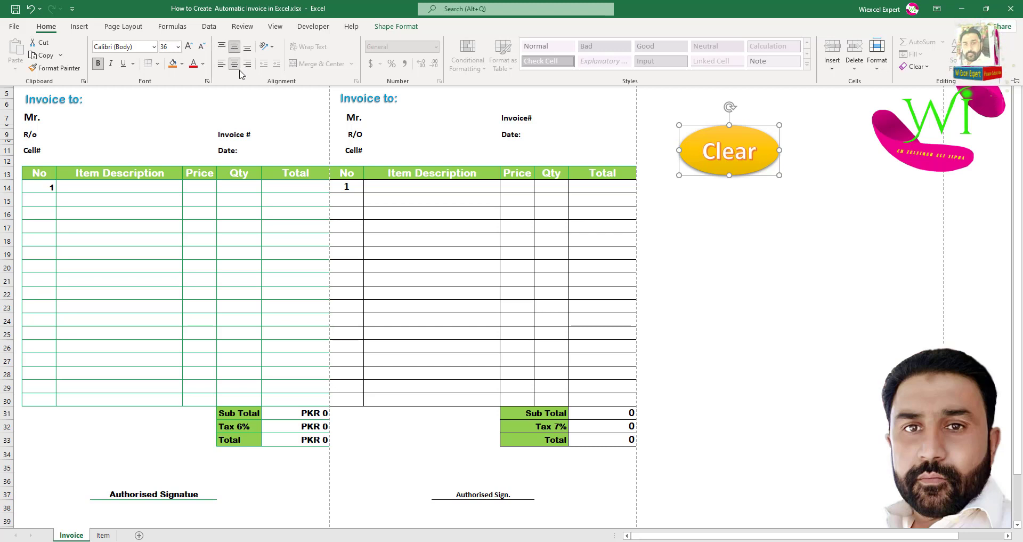
pyautogui.click(442, 230)
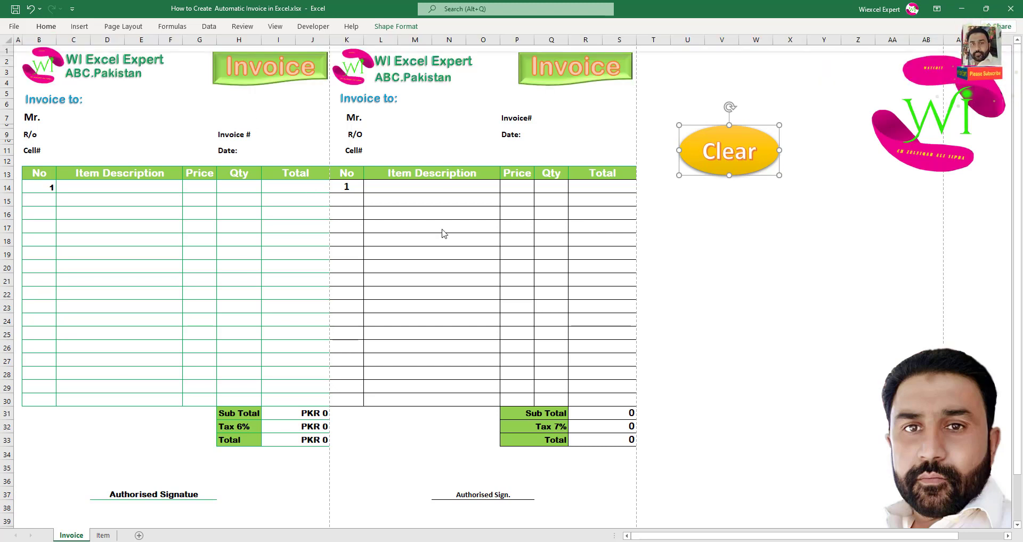
pyautogui.click(743, 238)
# Assign Macro1 to the Clear oval so it acts as a button.
pyautogui.rightClick(739, 171)
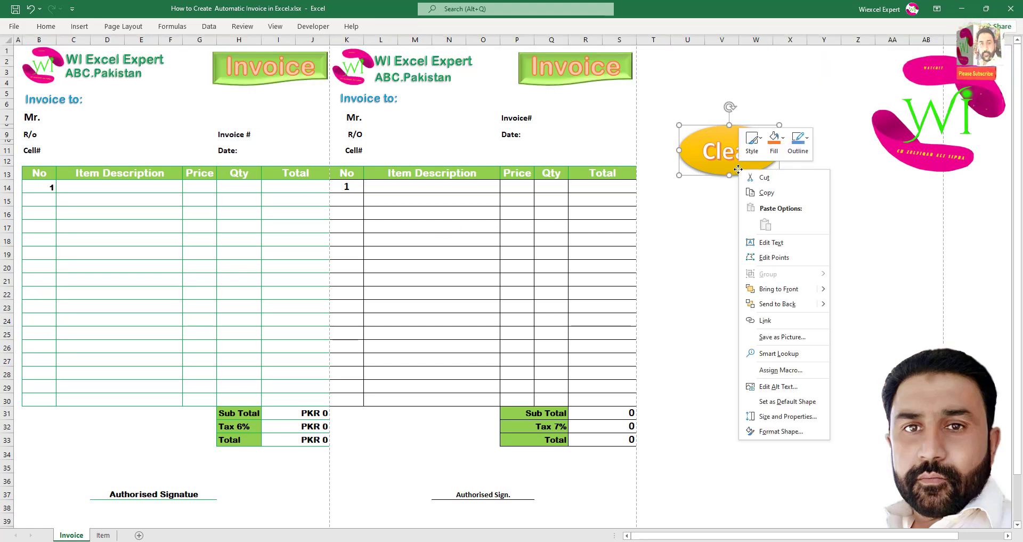
pyautogui.click(786, 370)
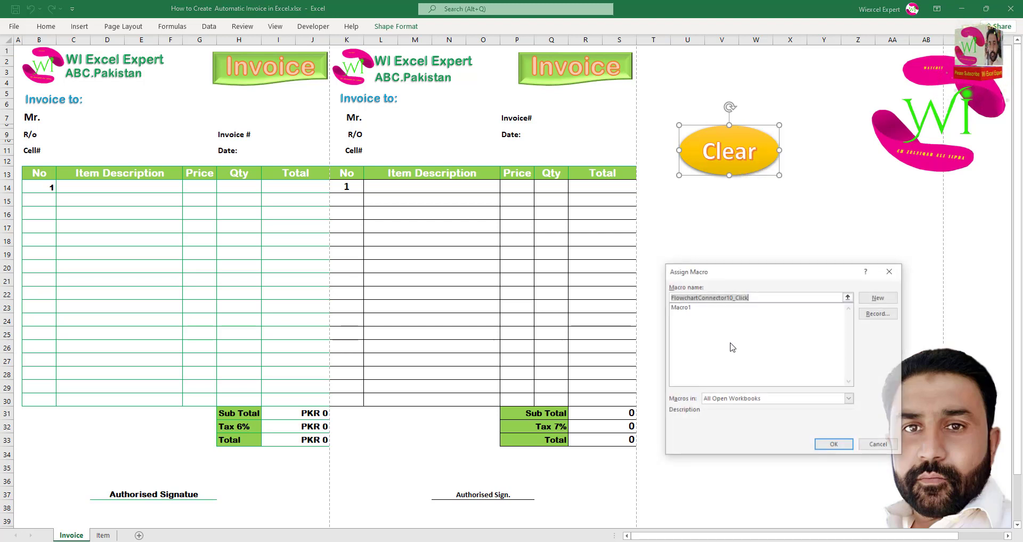
pyautogui.click(688, 308)
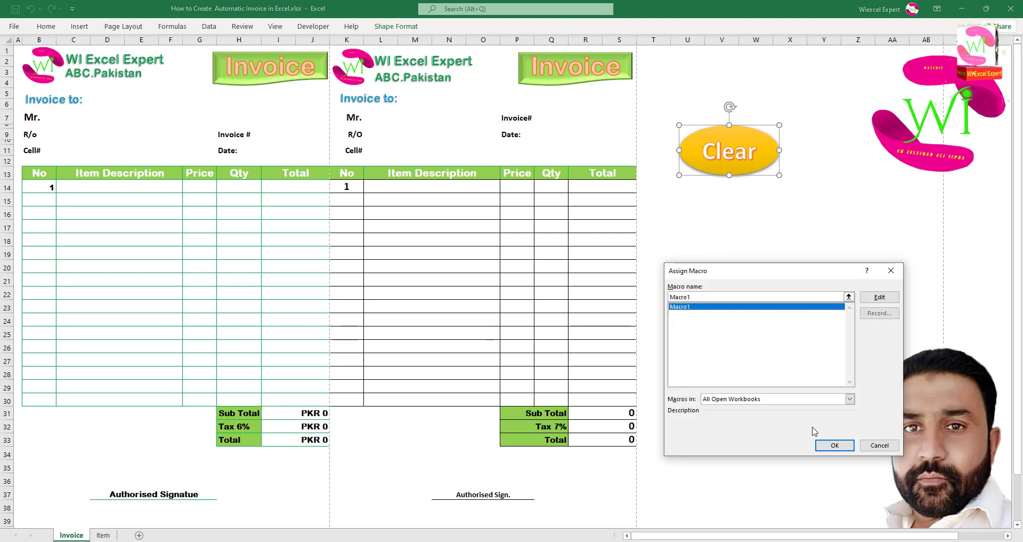
pyautogui.click(835, 445)
pyautogui.click(750, 308)
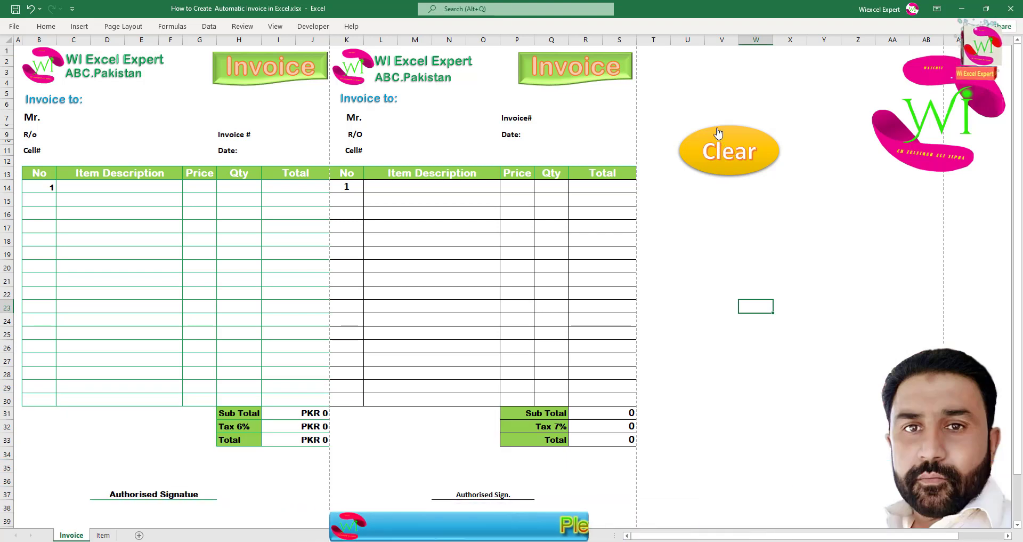
pyautogui.click(726, 151)
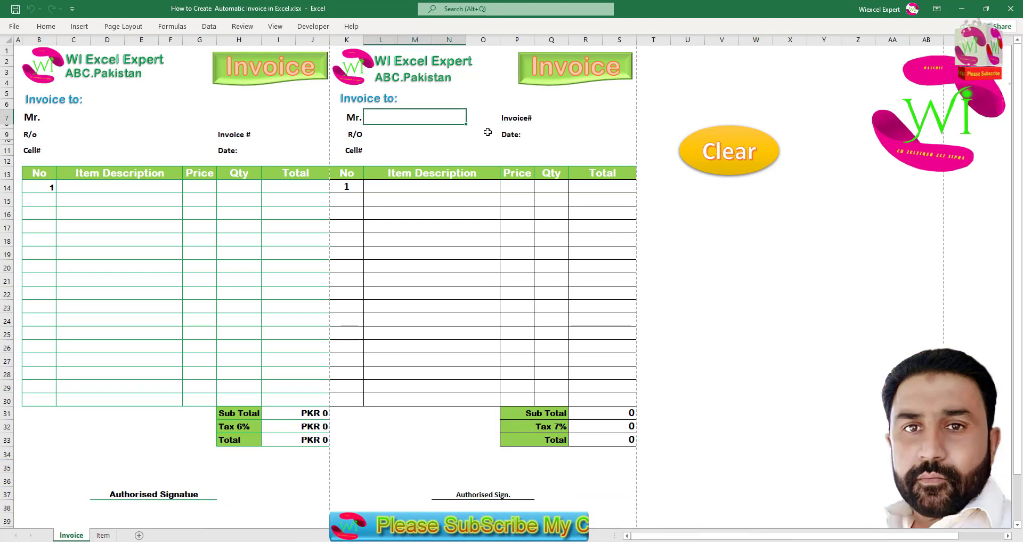
pyautogui.write('sdfsd')
pyautogui.click(426, 138)
pyautogui.write('sdfs')
pyautogui.click(413, 150)
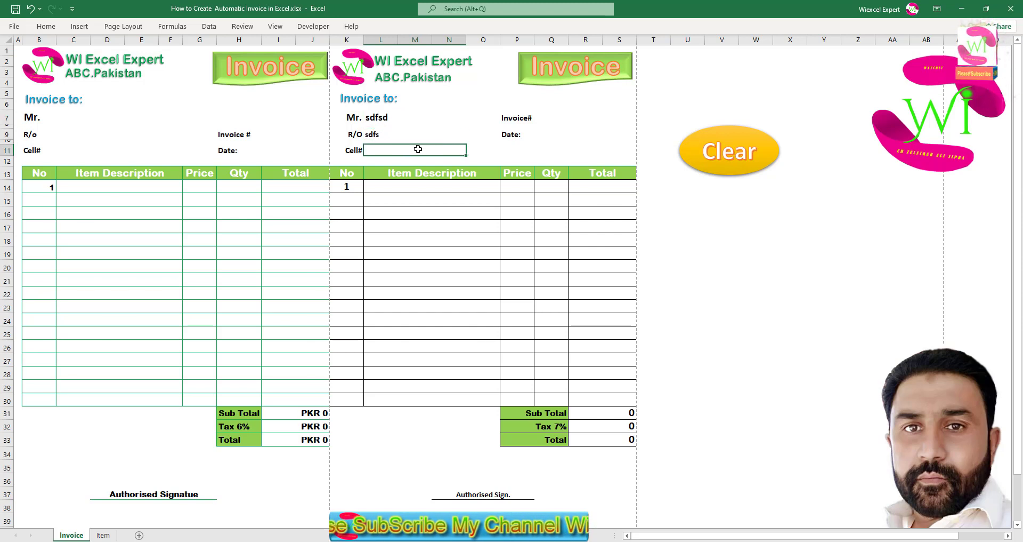
pyautogui.write('sdfs')
pyautogui.click(565, 124)
pyautogui.click(566, 137)
pyautogui.write('sdfsd')
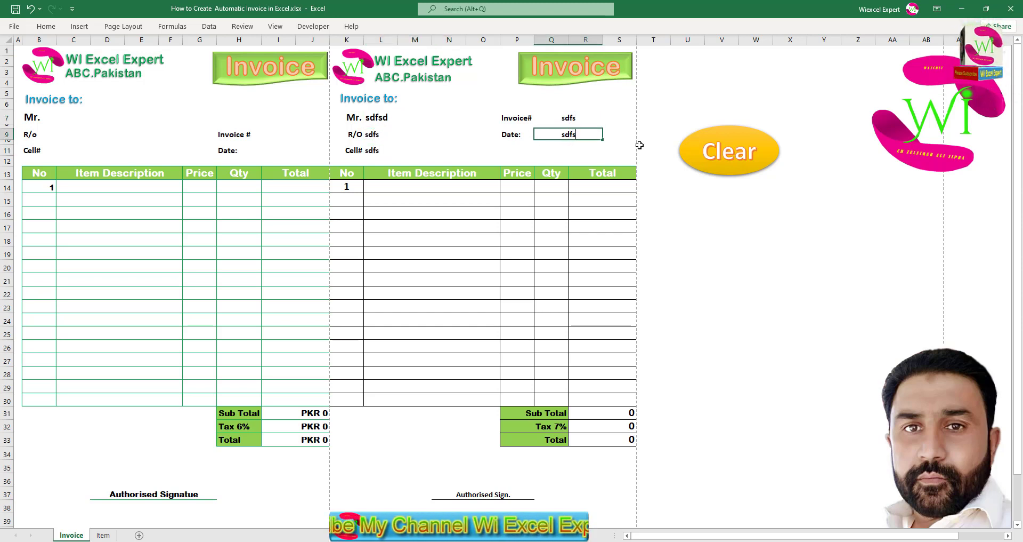
pyautogui.click(717, 150)
pyautogui.click(457, 186)
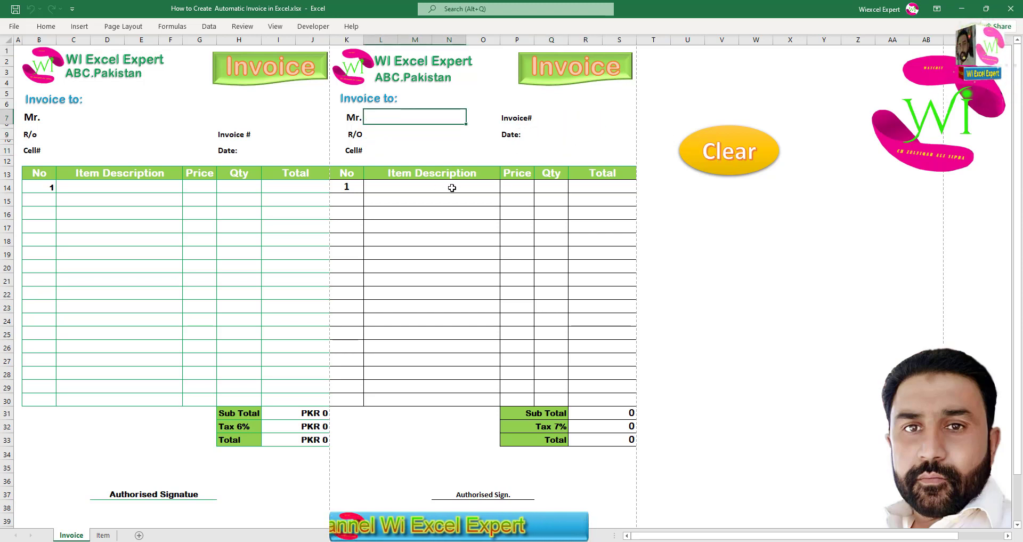
pyautogui.click(504, 188)
pyautogui.click(464, 224)
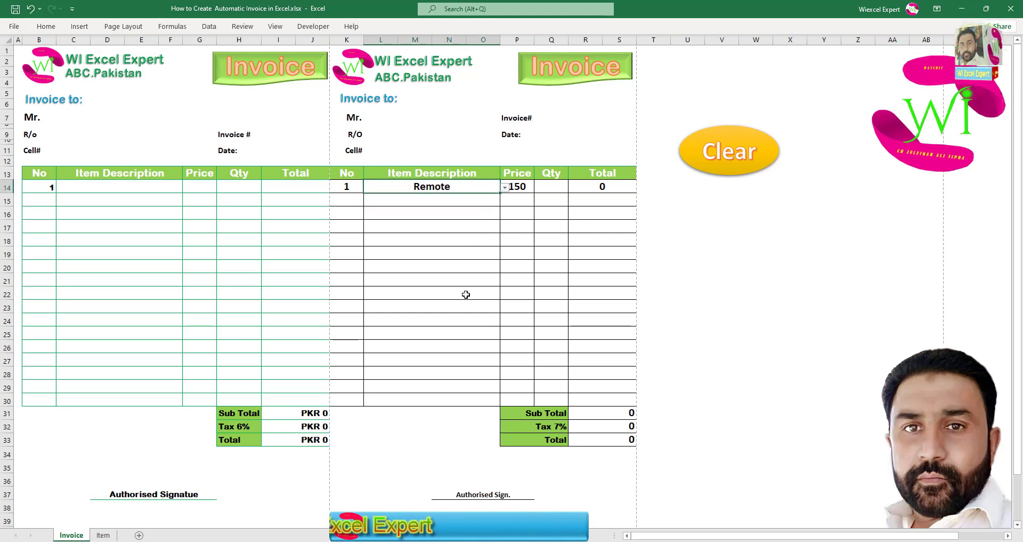
pyautogui.click(469, 292)
pyautogui.click(468, 306)
pyautogui.click(504, 308)
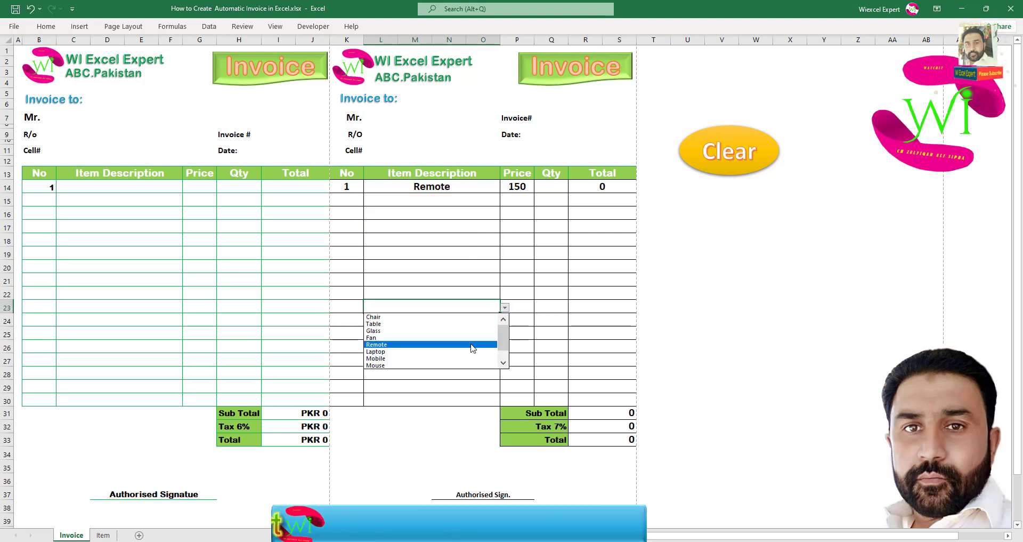
pyautogui.click(471, 345)
pyautogui.click(467, 332)
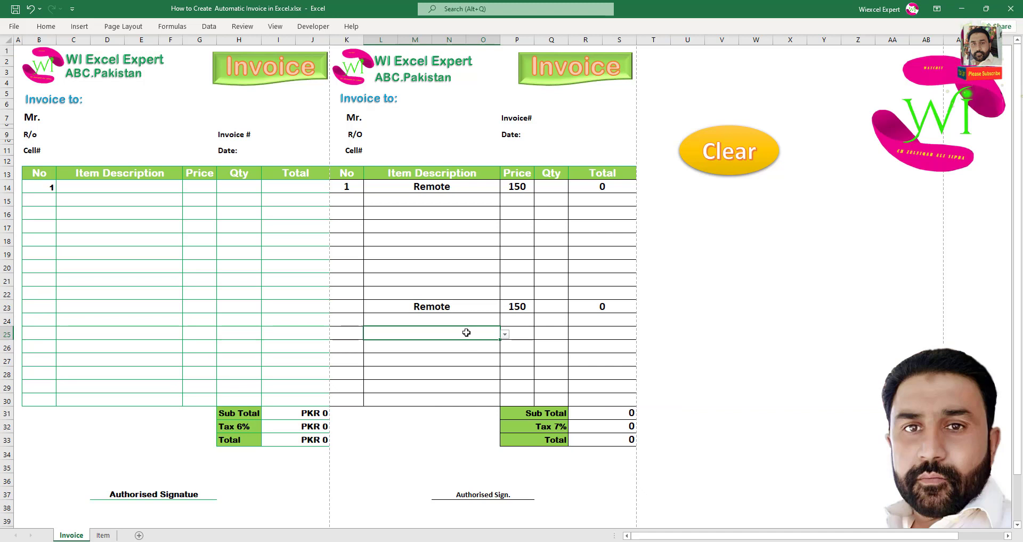
pyautogui.click(505, 334)
pyautogui.click(470, 369)
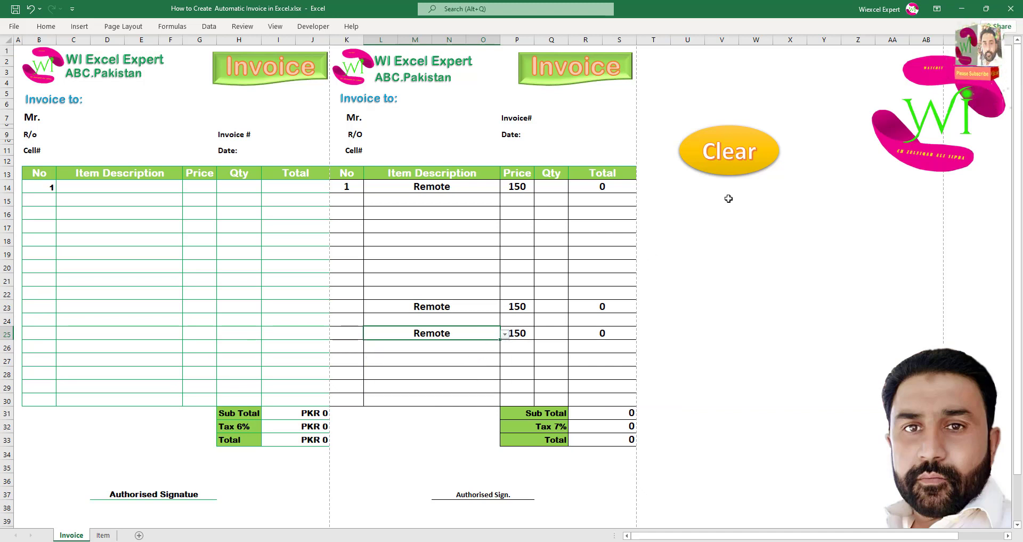
pyautogui.click(722, 165)
pyautogui.click(446, 218)
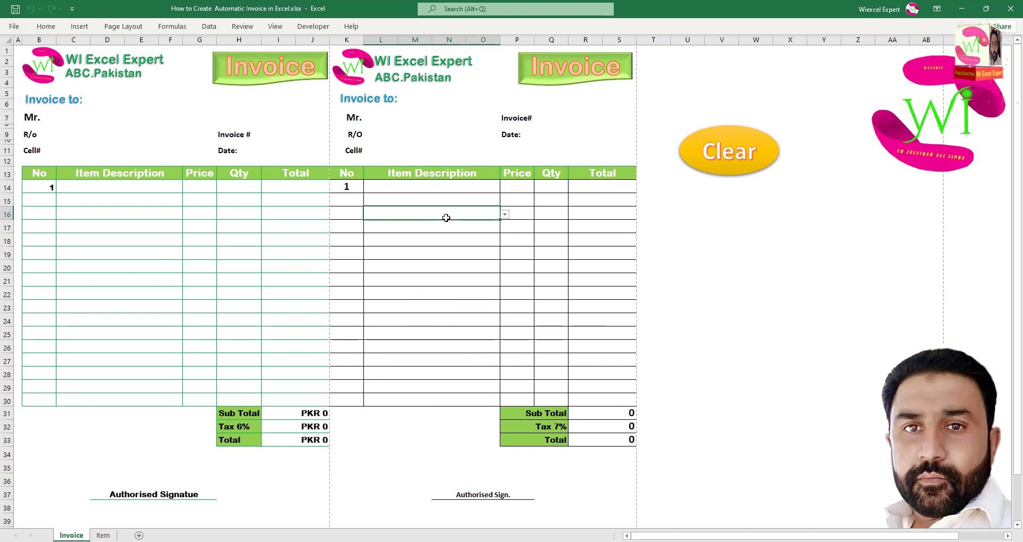
pyautogui.click(735, 211)
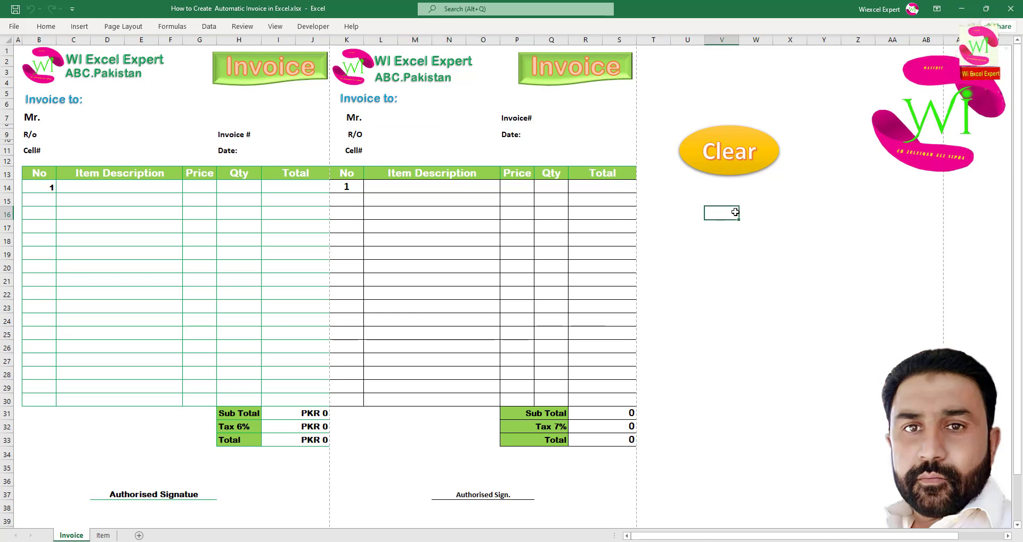